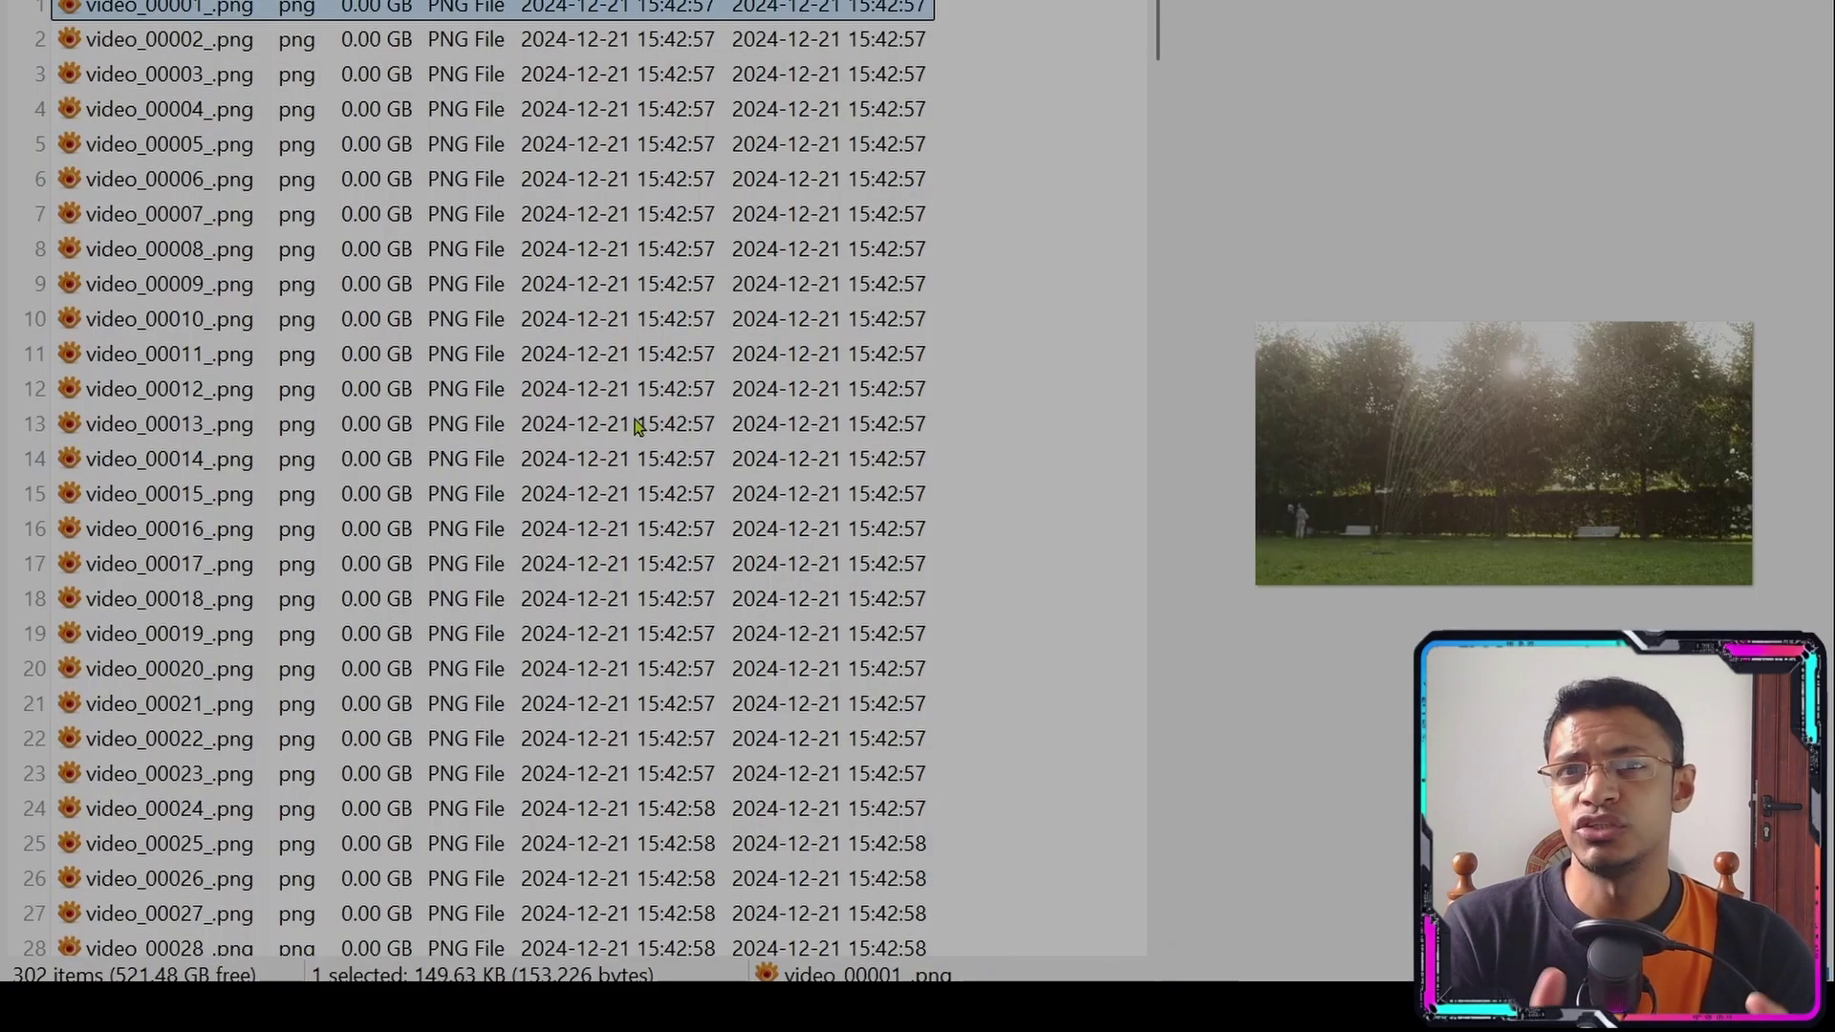
- Step through the README's sample video frames from the start
{"action": "left_click_drag", "start_coordinate": [1159, 38], "coordinate": [1141, 336]}
{"action": "key", "text": "Home"}
{"action": "key", "text": "Down"}
{"action": "key", "text": "Down"}
{"action": "key", "text": "Down"}
{"action": "key", "text": "Down"}
{"action": "key", "text": "Down"}
{"action": "key", "text": "Down"}
{"action": "key", "text": "Down"}
{"action": "key", "text": "Down"}
{"action": "key", "text": "Down"}
{"action": "key", "text": "Down"}
{"action": "key", "text": "Down"}
{"action": "key", "text": "Down"}
{"action": "key", "text": "Down"}
{"action": "key", "text": "Down"}
{"action": "key", "text": "Down"}
{"action": "key", "text": "Down"}
{"action": "key", "text": "Down"}
{"action": "key", "text": "Down"}
{"action": "key", "text": "Down"}
{"action": "key", "text": "Down"}
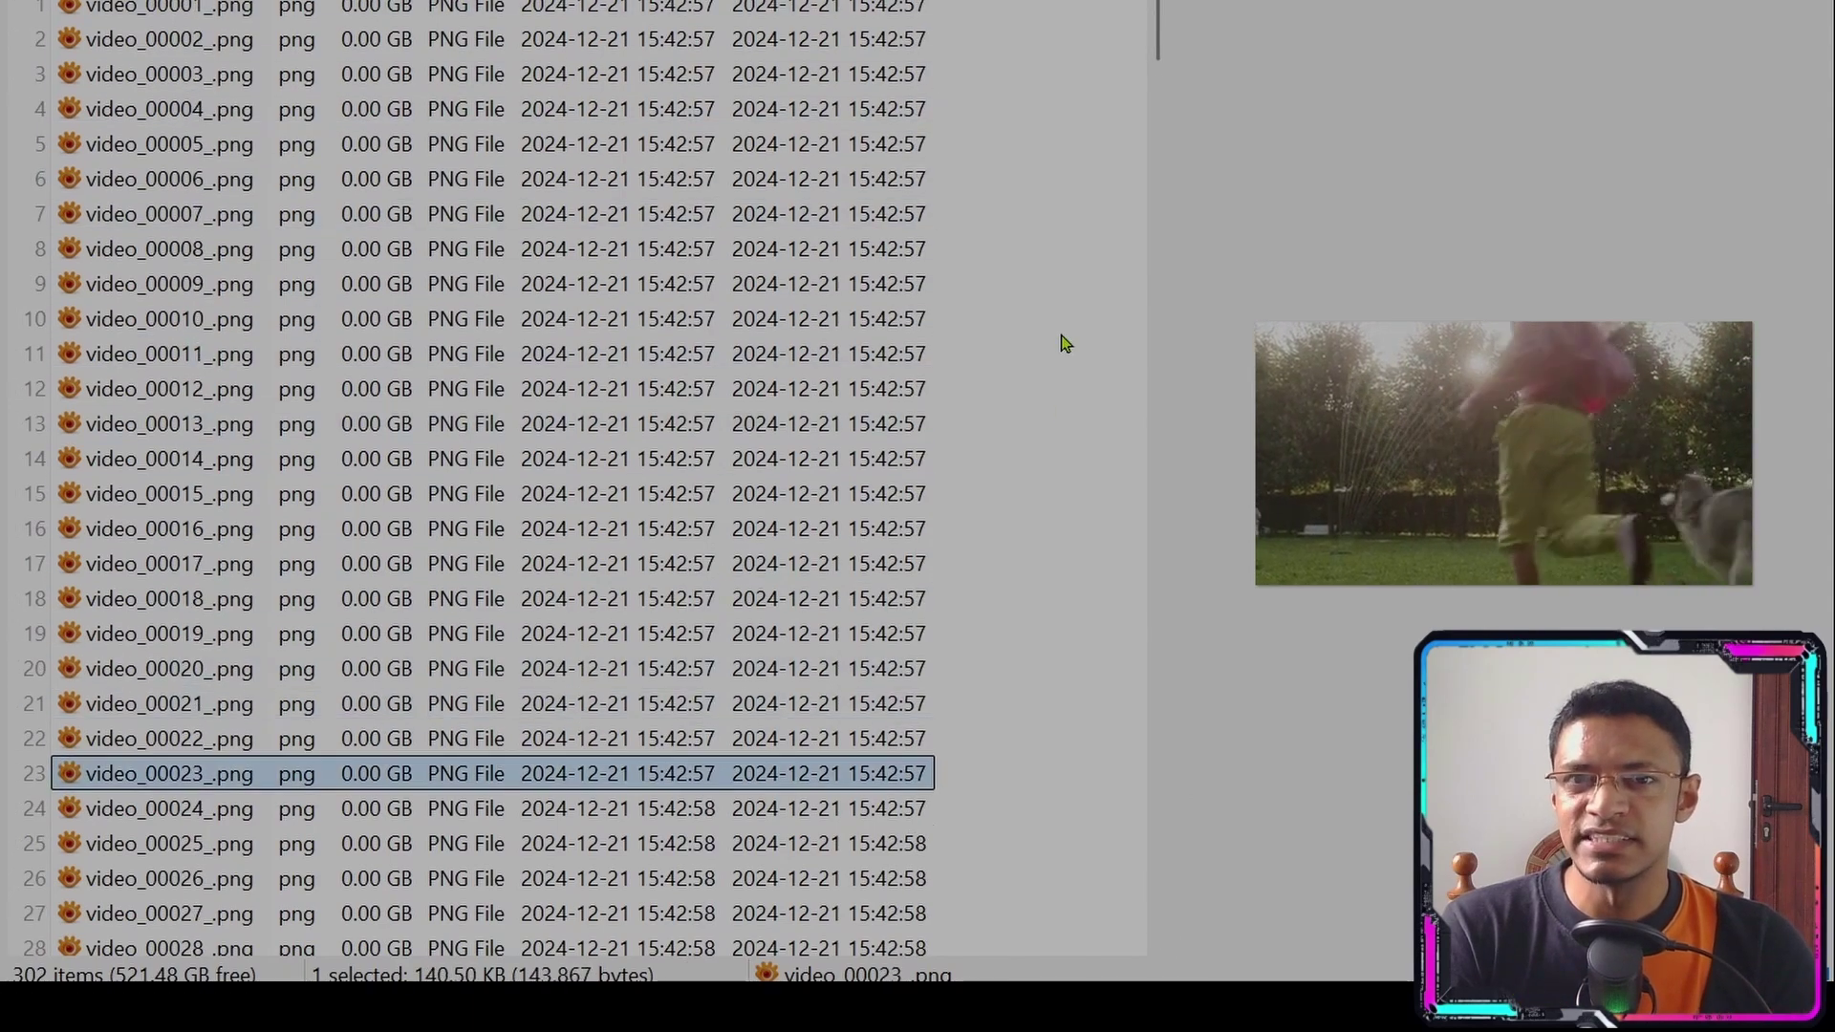
{"action": "key", "text": "Down"}
{"action": "key", "text": "Down"}
{"action": "key", "text": "Down"}
{"action": "key", "text": "Down"}
{"action": "key", "text": "Down"}
{"action": "key", "text": "Down"}
{"action": "key", "text": "Down"}
{"action": "key", "text": "Down"}
{"action": "key", "text": "Down"}
{"action": "key", "text": "Down"}
{"action": "key", "text": "Down"}
{"action": "key", "text": "Down"}
{"action": "key", "text": "Down"}
{"action": "key", "text": "Down"}
{"action": "key", "text": "Down"}
{"action": "key", "text": "Down"}
{"action": "key", "text": "Down"}
{"action": "key", "text": "Down"}
{"action": "key", "text": "Down"}
{"action": "key", "text": "Down"}
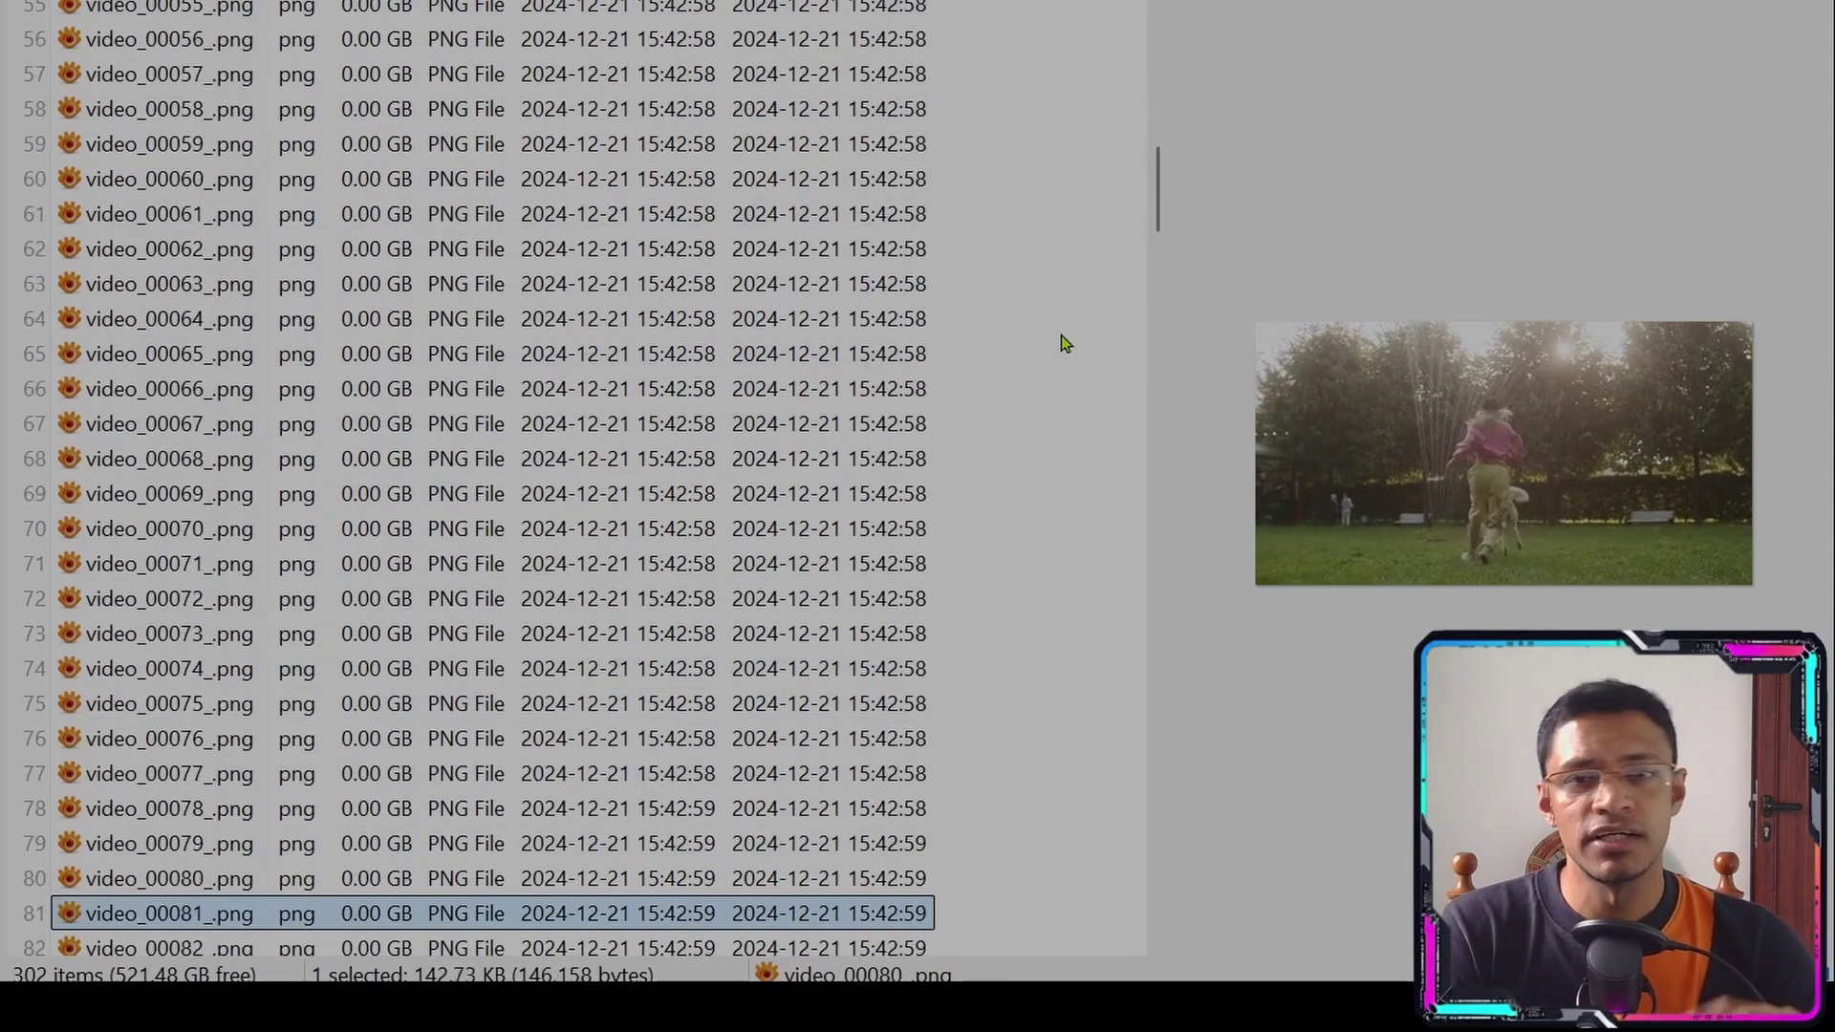
{"action": "key", "text": "Down"}
{"action": "key", "text": "Down"}
{"action": "key", "text": "Down"}
{"action": "key", "text": "Down"}
{"action": "key", "text": "Down"}
{"action": "key", "text": "Down"}
{"action": "key", "text": "Down"}
{"action": "key", "text": "Down"}
{"action": "key", "text": "Down"}
{"action": "key", "text": "Down"}
{"action": "key", "text": "Down"}
{"action": "key", "text": "Down"}
{"action": "key", "text": "Down"}
{"action": "key", "text": "Down"}
{"action": "key", "text": "Down"}
{"action": "key", "text": "Down"}
{"action": "key", "text": "Down"}
{"action": "key", "text": "Down"}
{"action": "key", "text": "Down"}
{"action": "key", "text": "Down"}
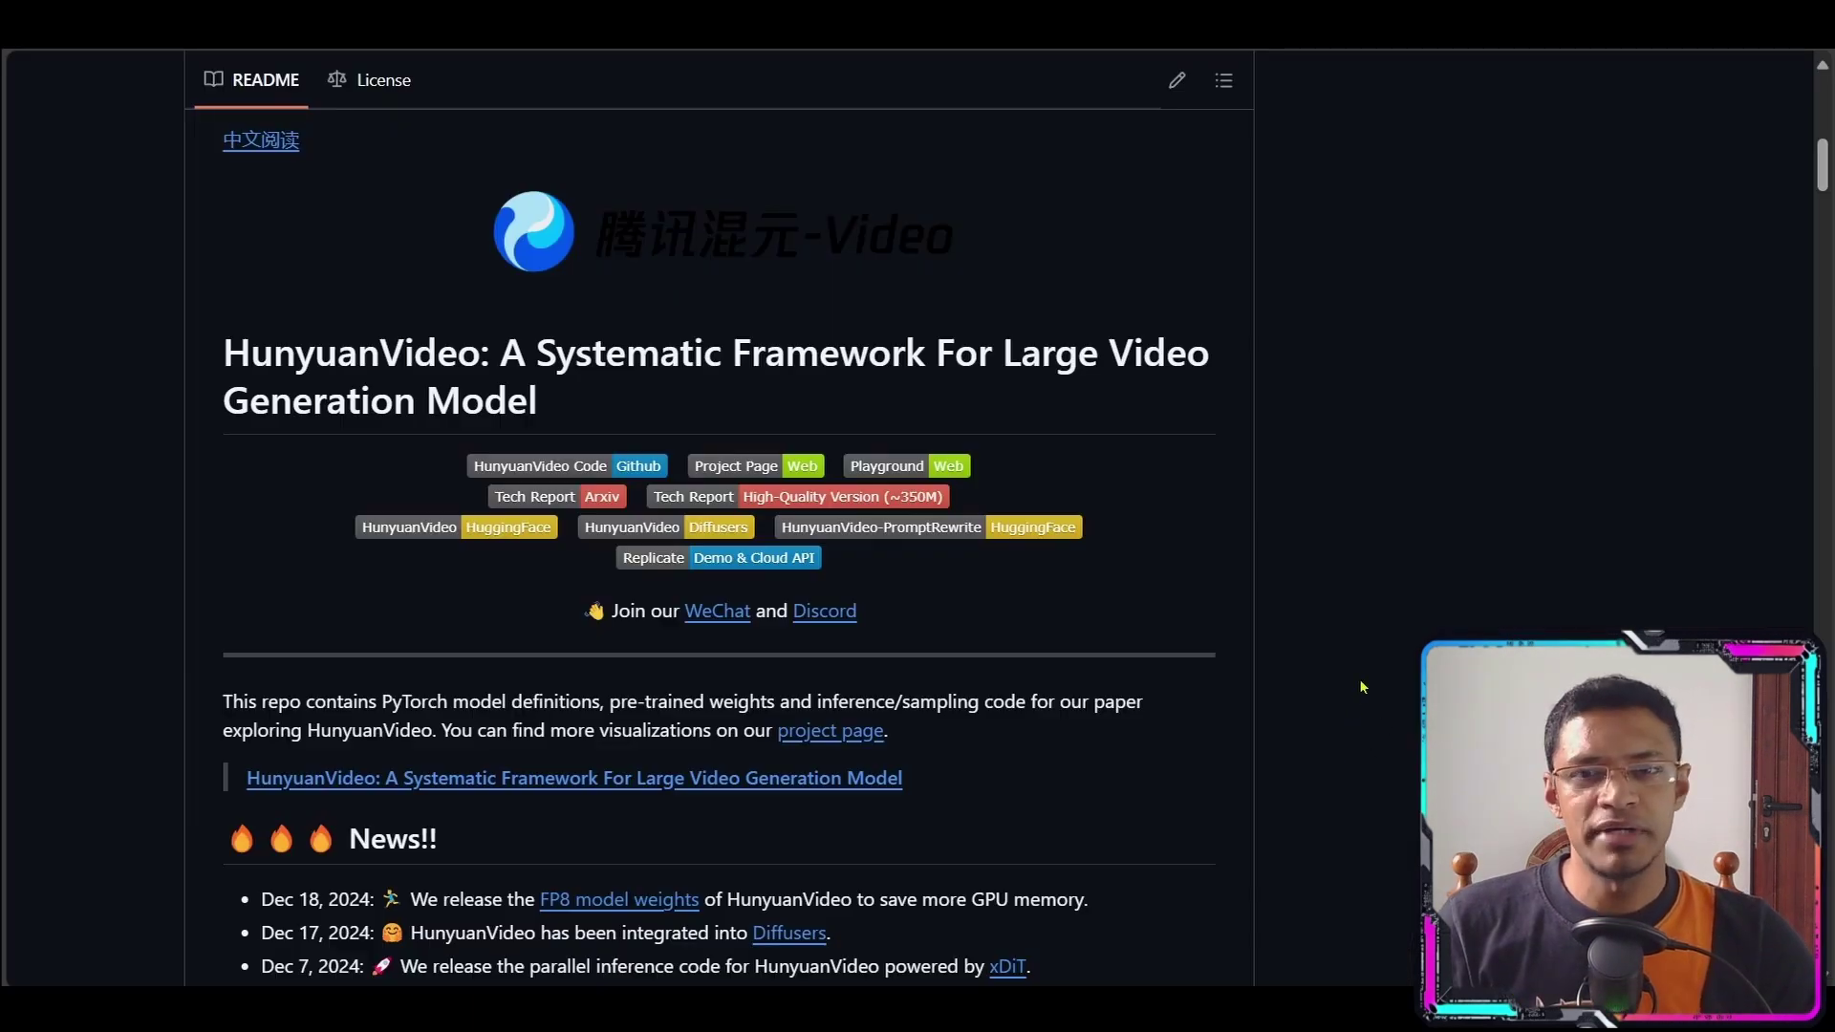
- Highlight the 60GB, then the 45GB GPU peak memory figures in the Requirements table
{"action": "scroll", "coordinate": [1364, 681], "scroll_direction": "down", "scroll_amount": 20}
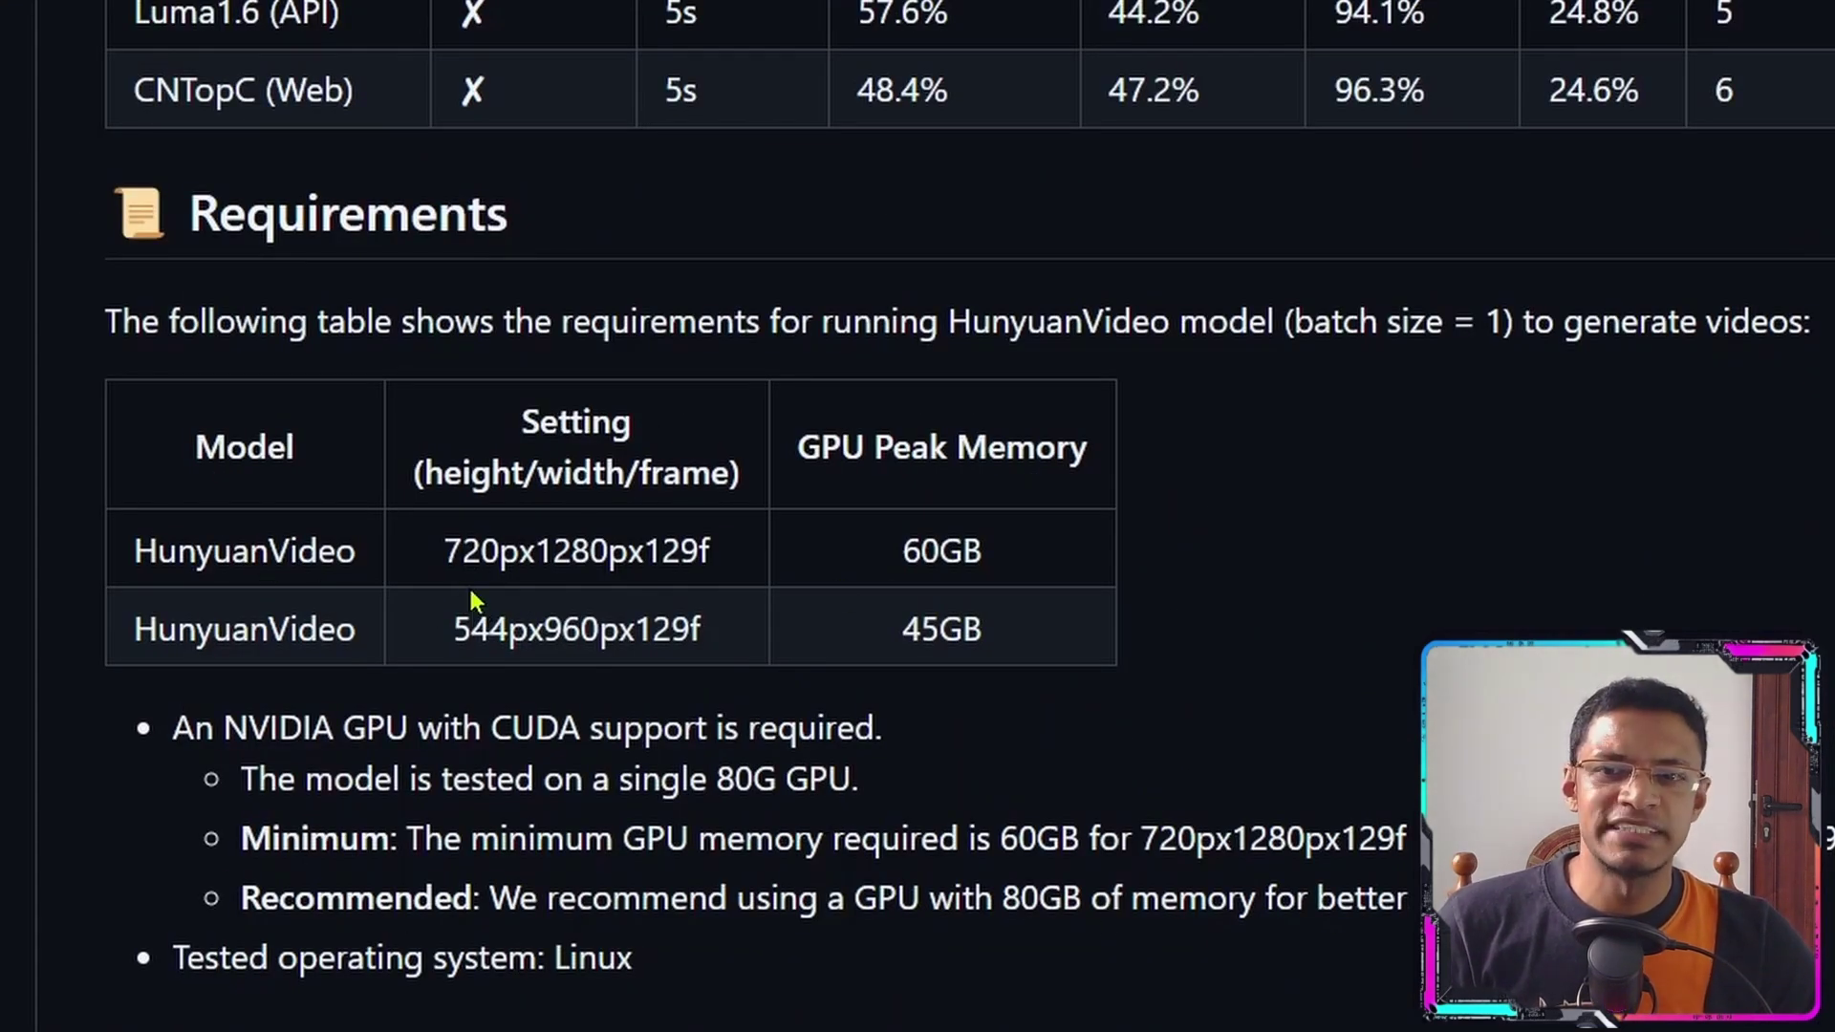
{"action": "double_click", "coordinate": [952, 551]}
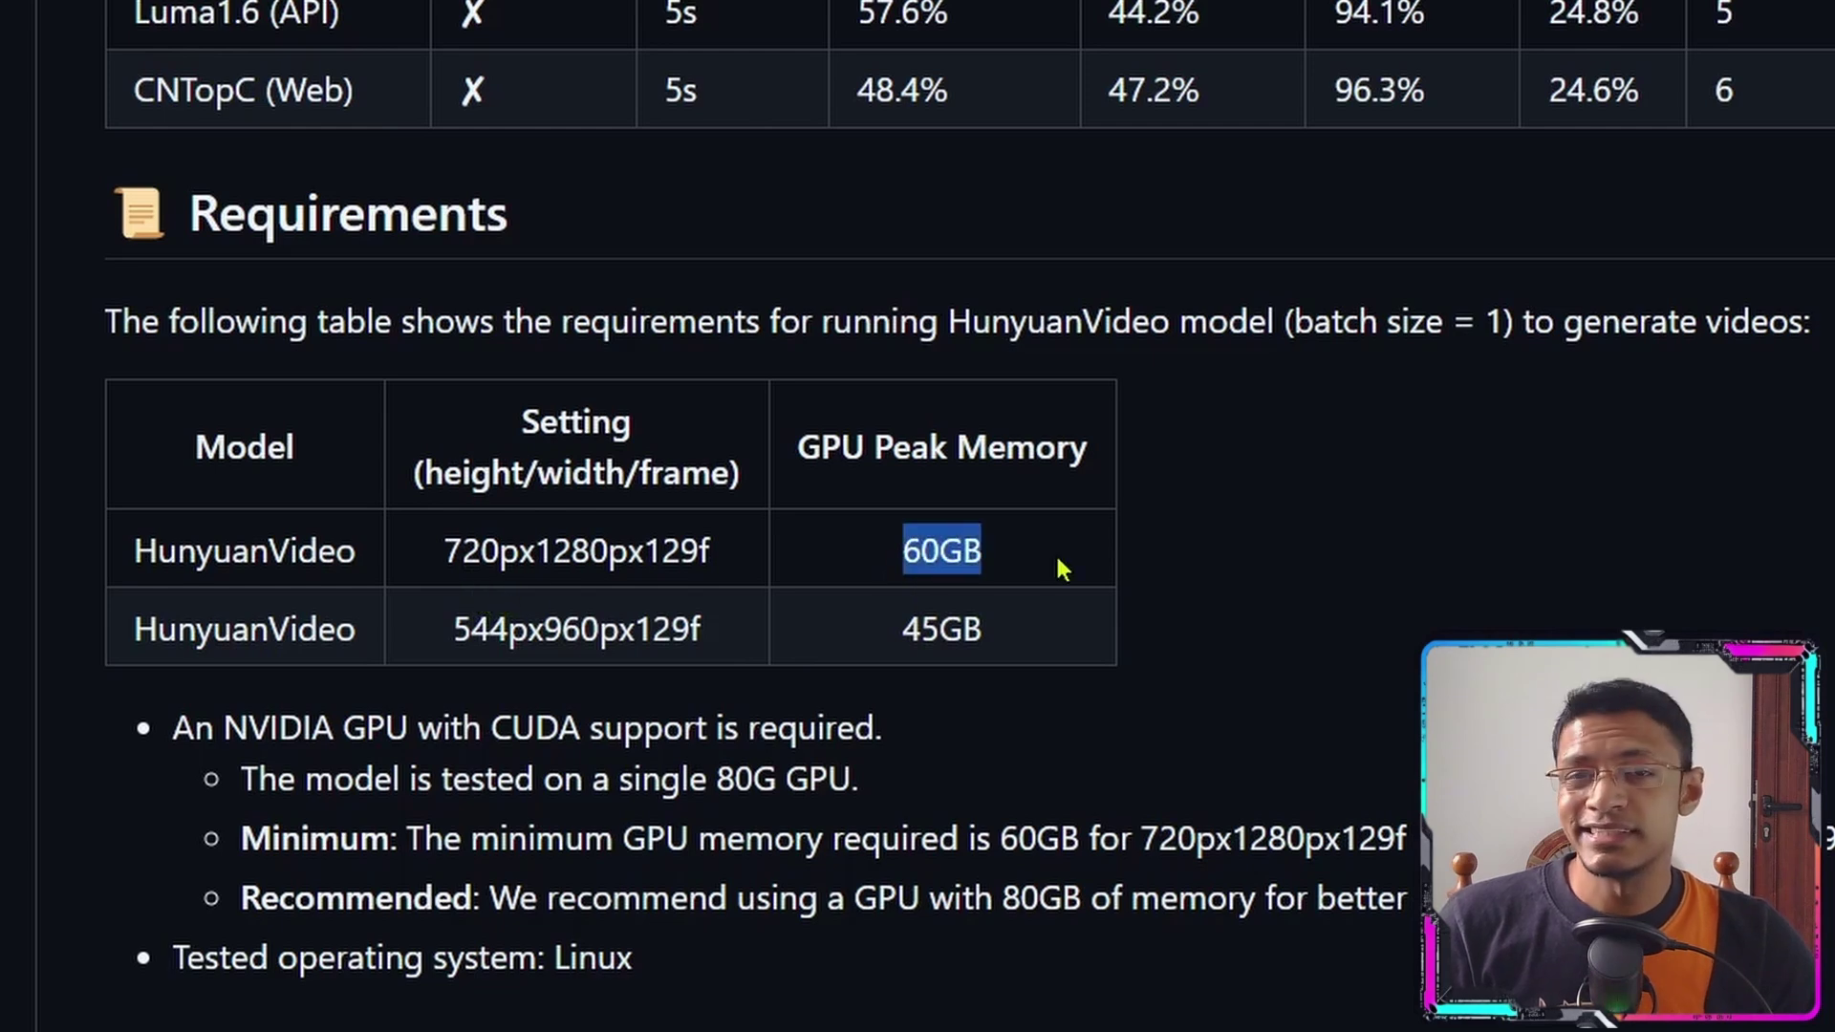
{"action": "left_click", "coordinate": [945, 784]}
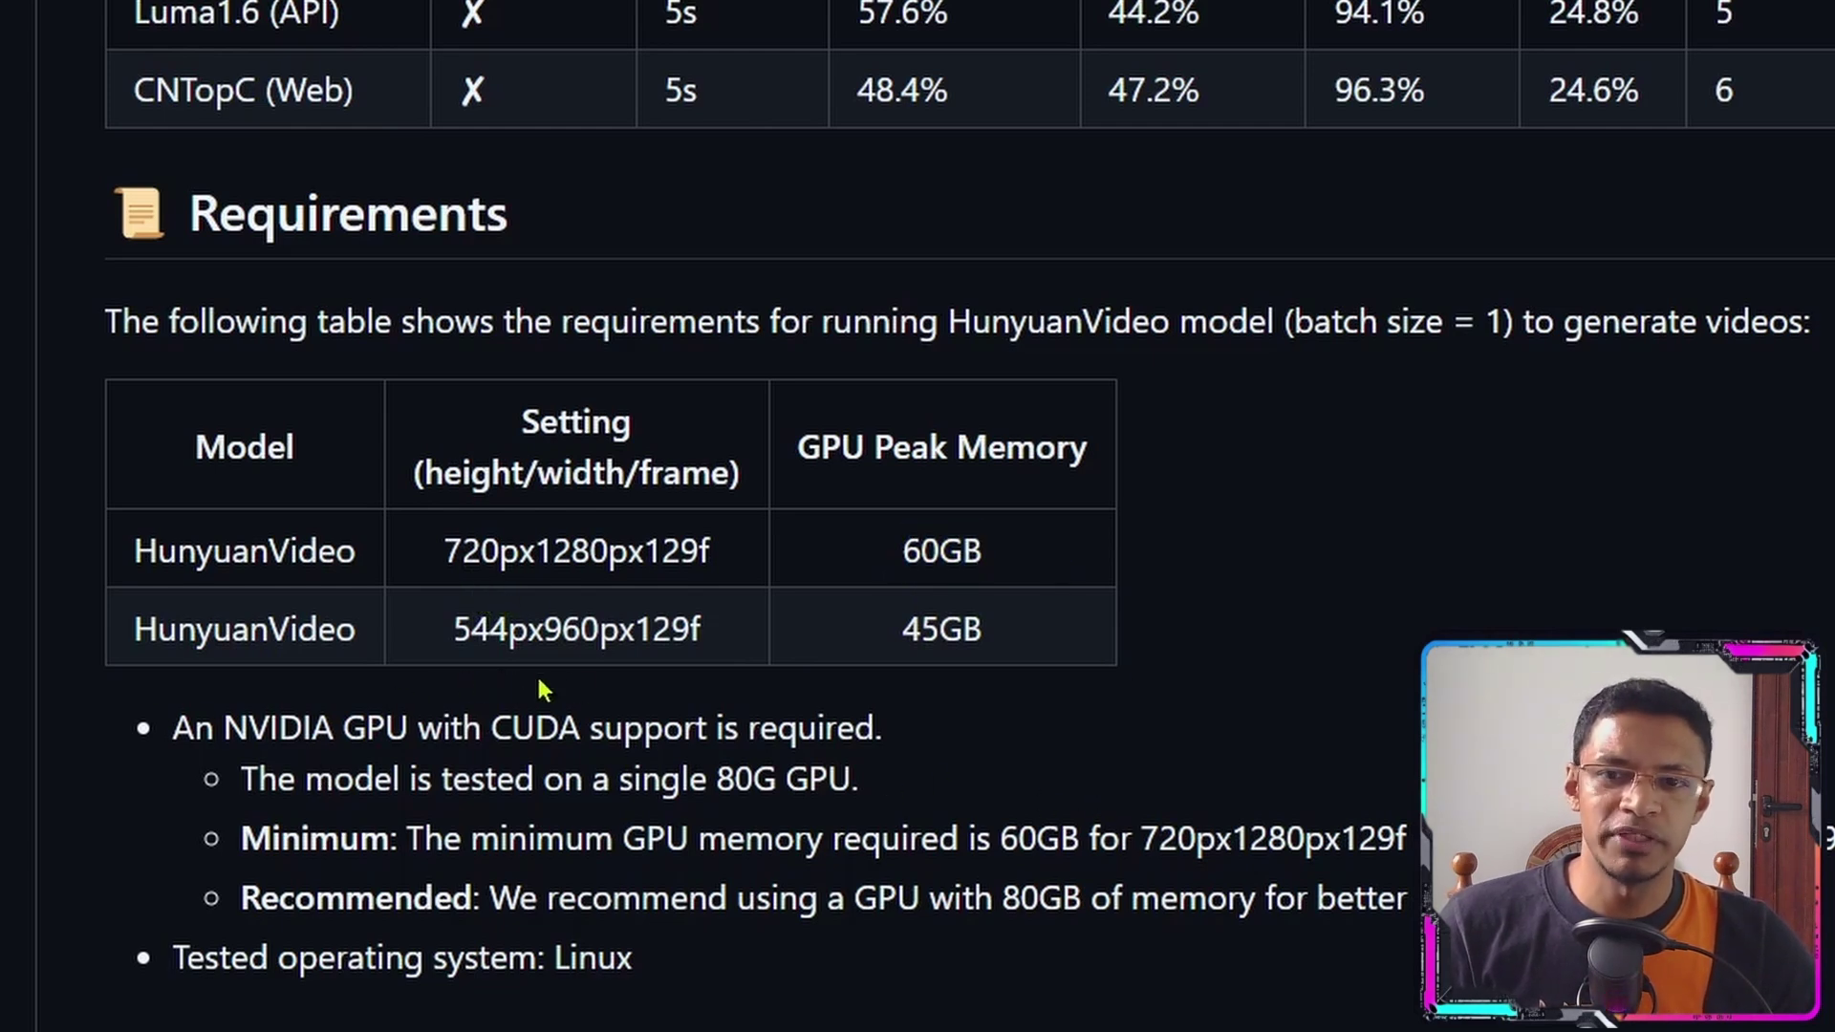
{"action": "left_click_drag", "start_coordinate": [903, 638], "coordinate": [1056, 652]}
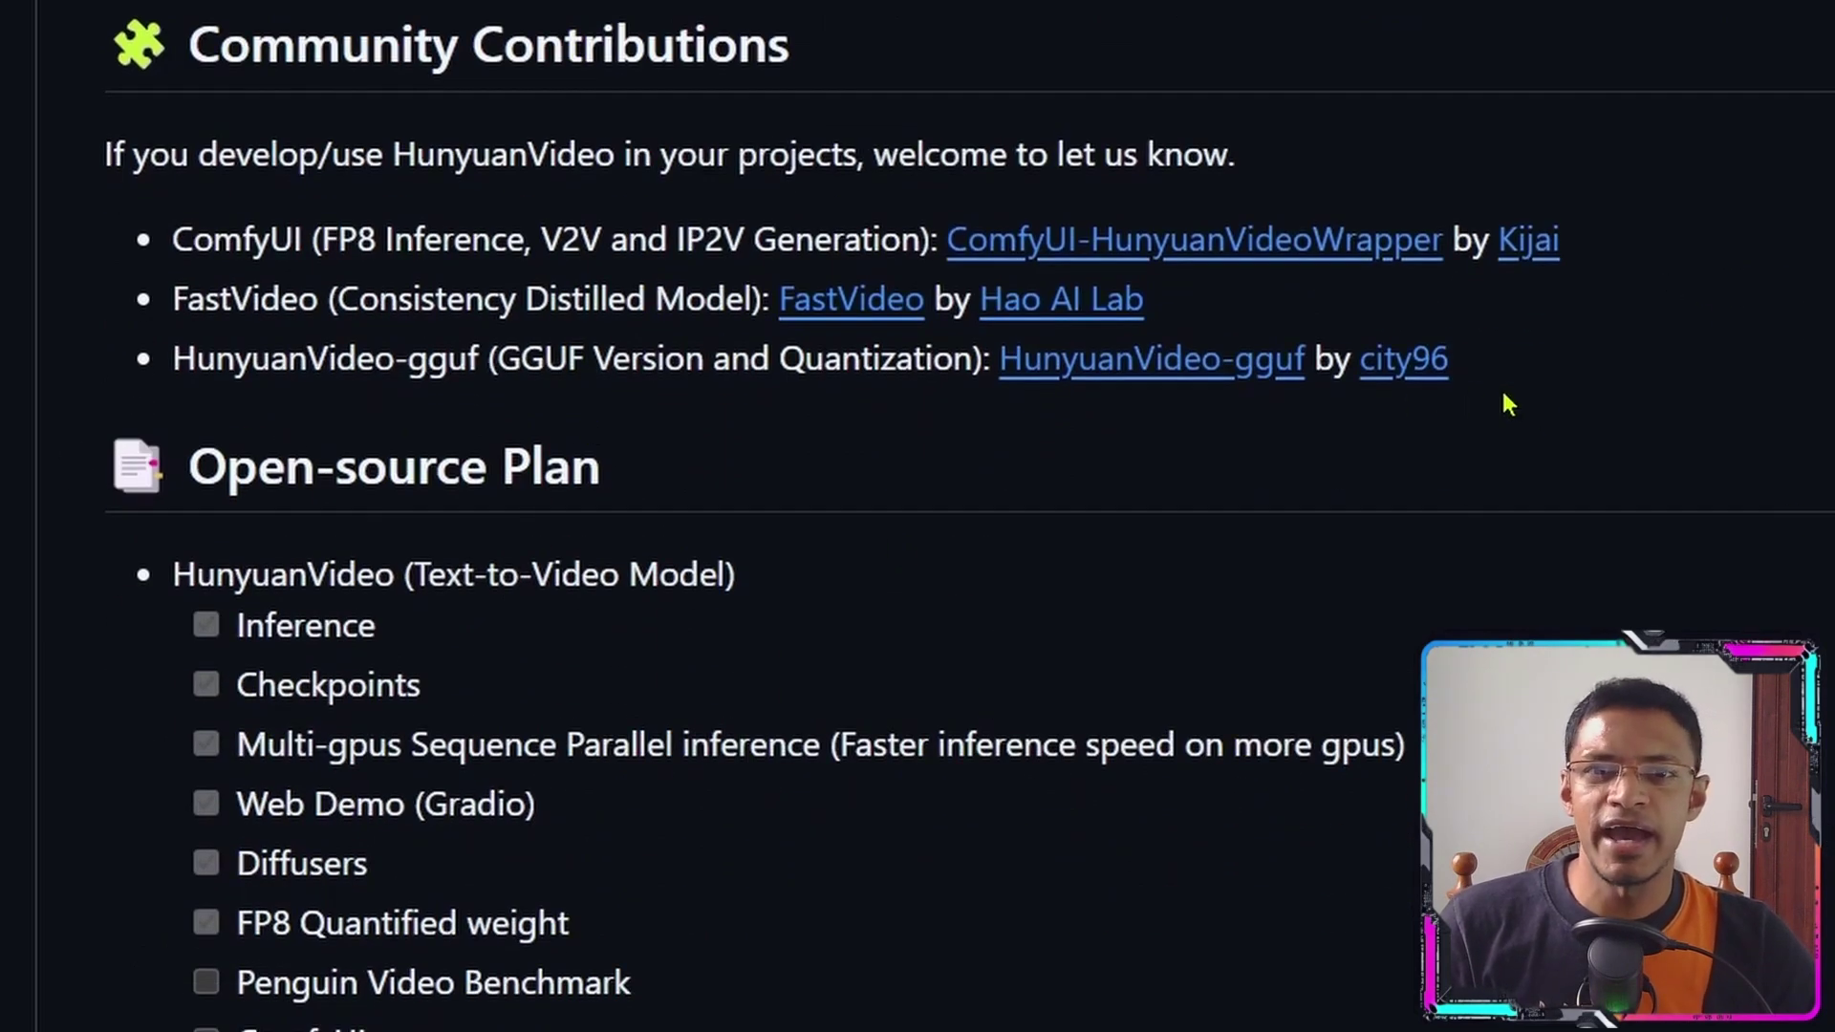
{"action": "left_click_drag", "start_coordinate": [645, 362], "coordinate": [953, 359]}
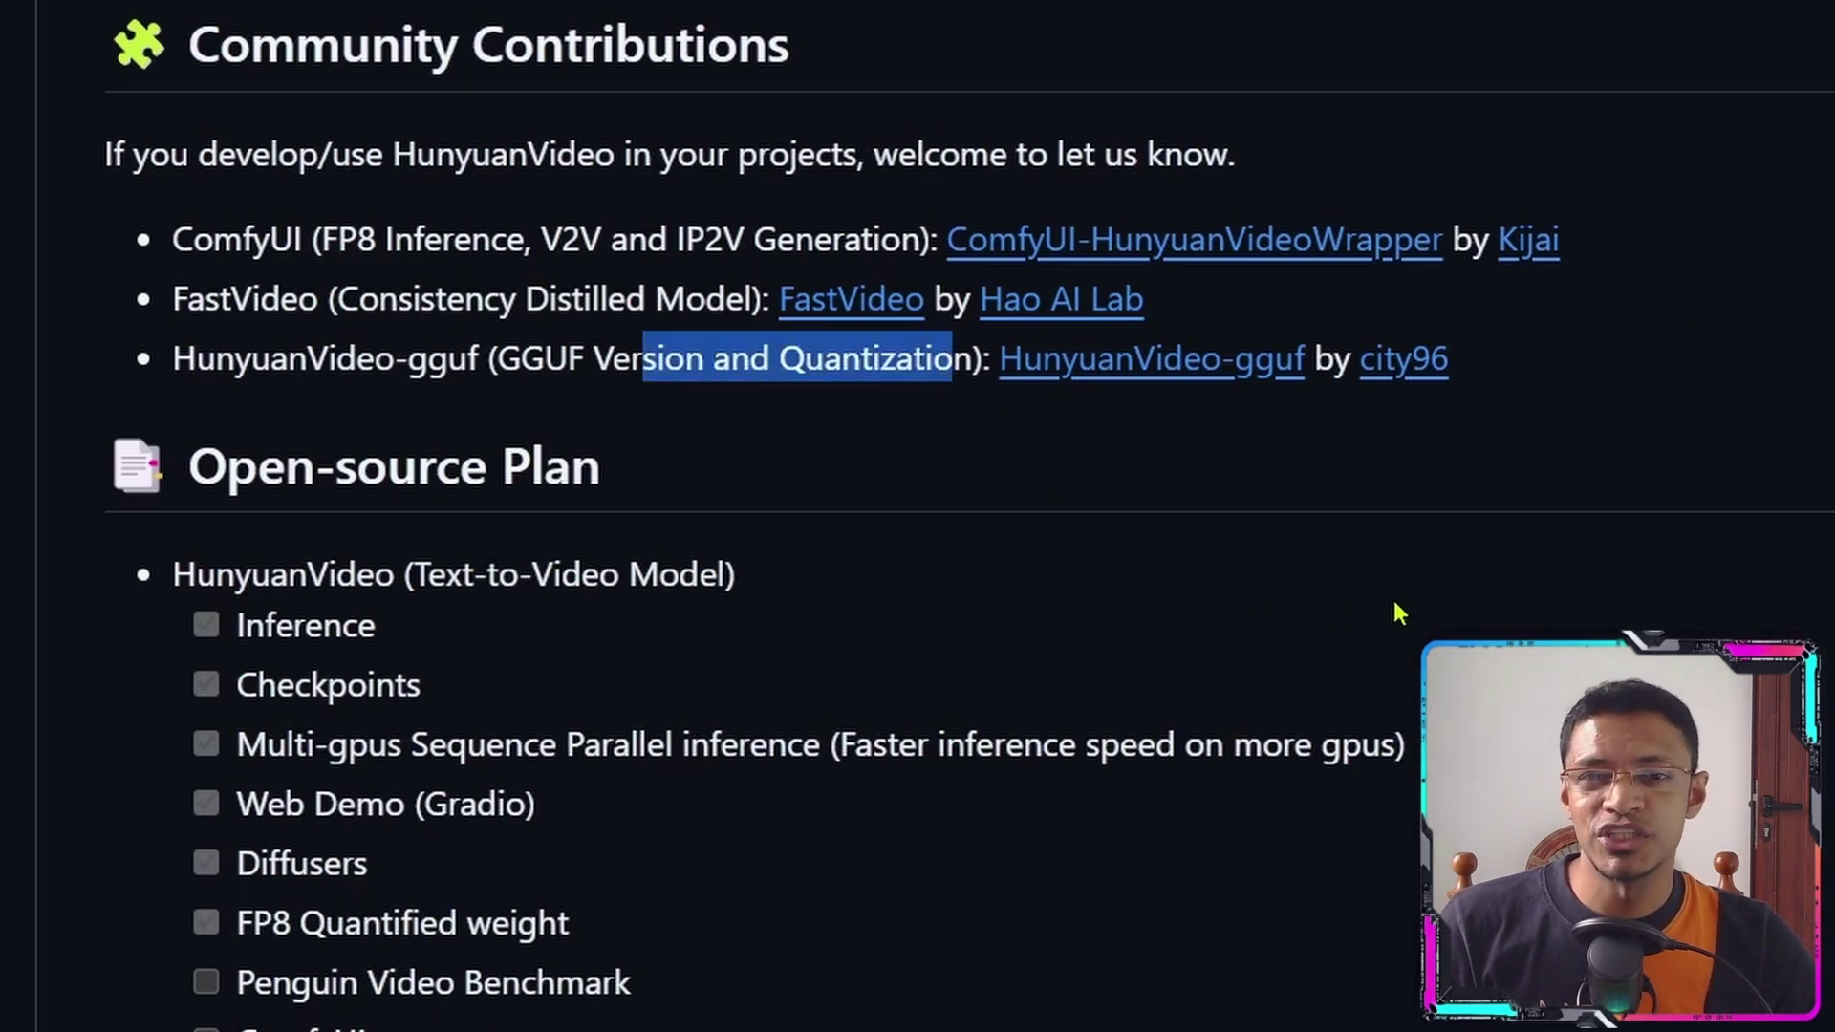
{"action": "left_click_drag", "start_coordinate": [291, 301], "coordinate": [662, 301]}
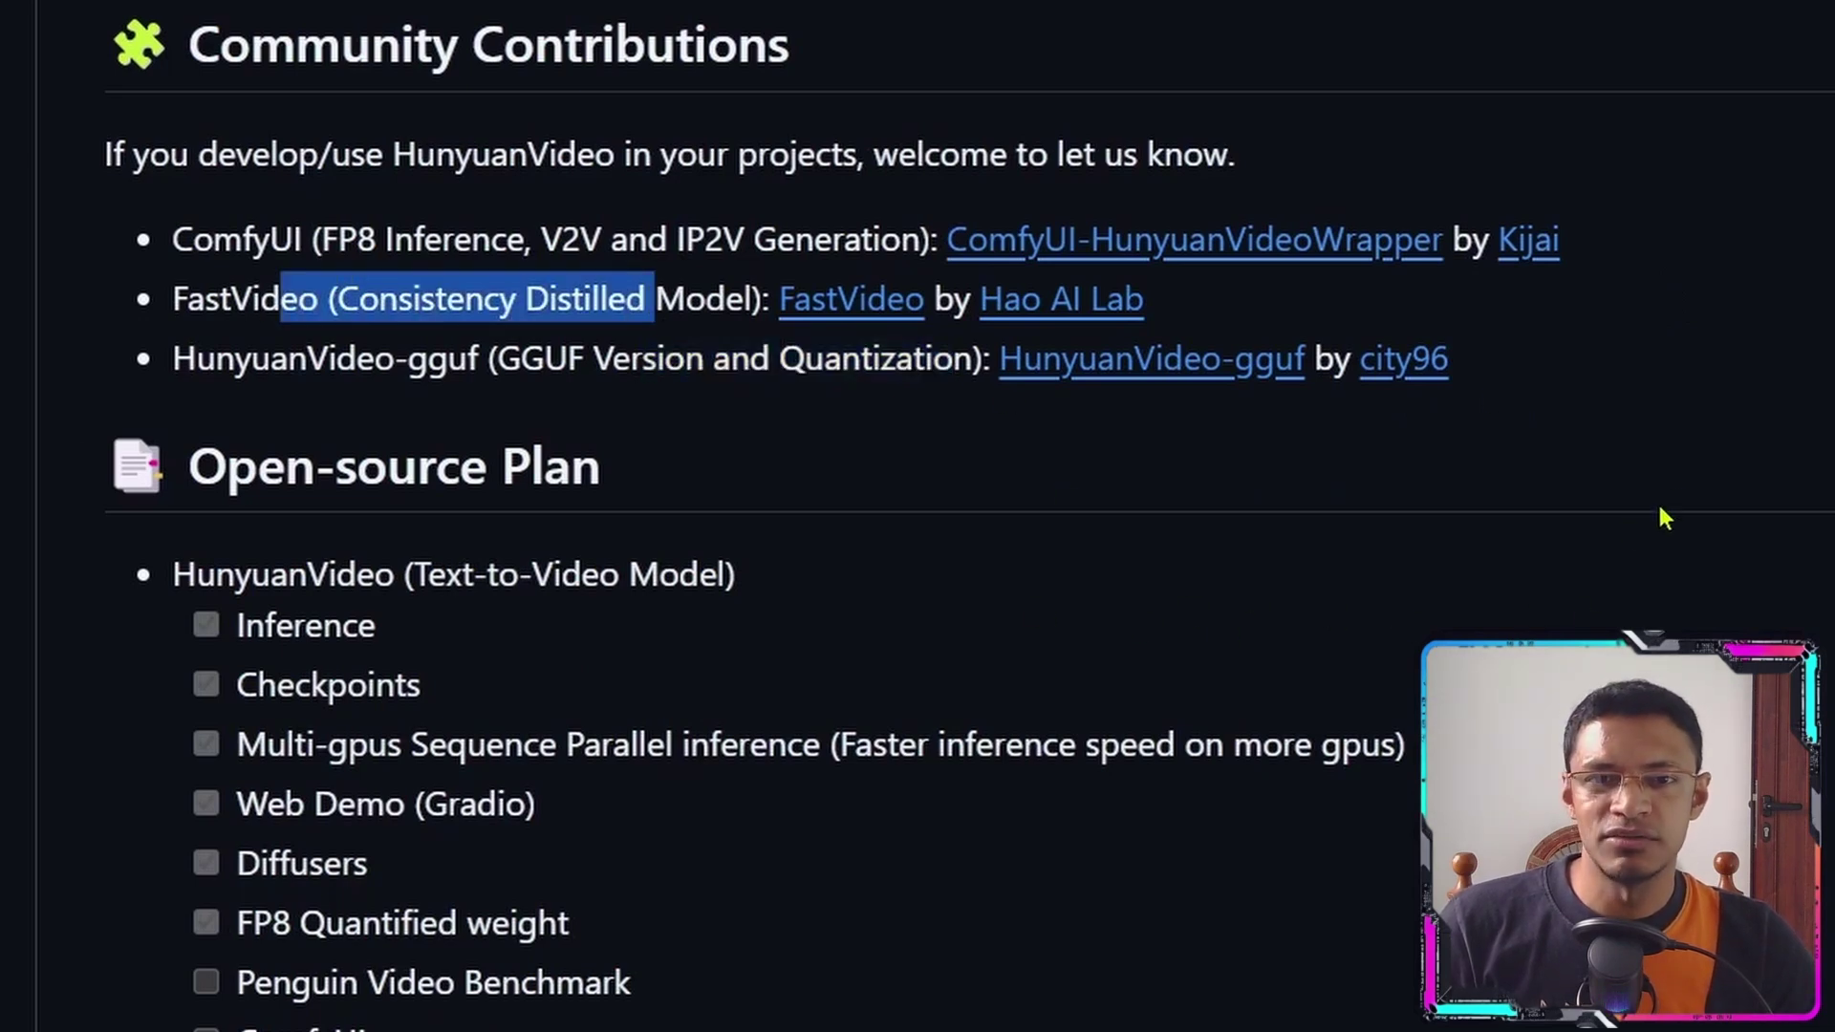
{"action": "left_click", "coordinate": [1700, 484]}
{"action": "left_click_drag", "start_coordinate": [1721, 249], "coordinate": [471, 241]}
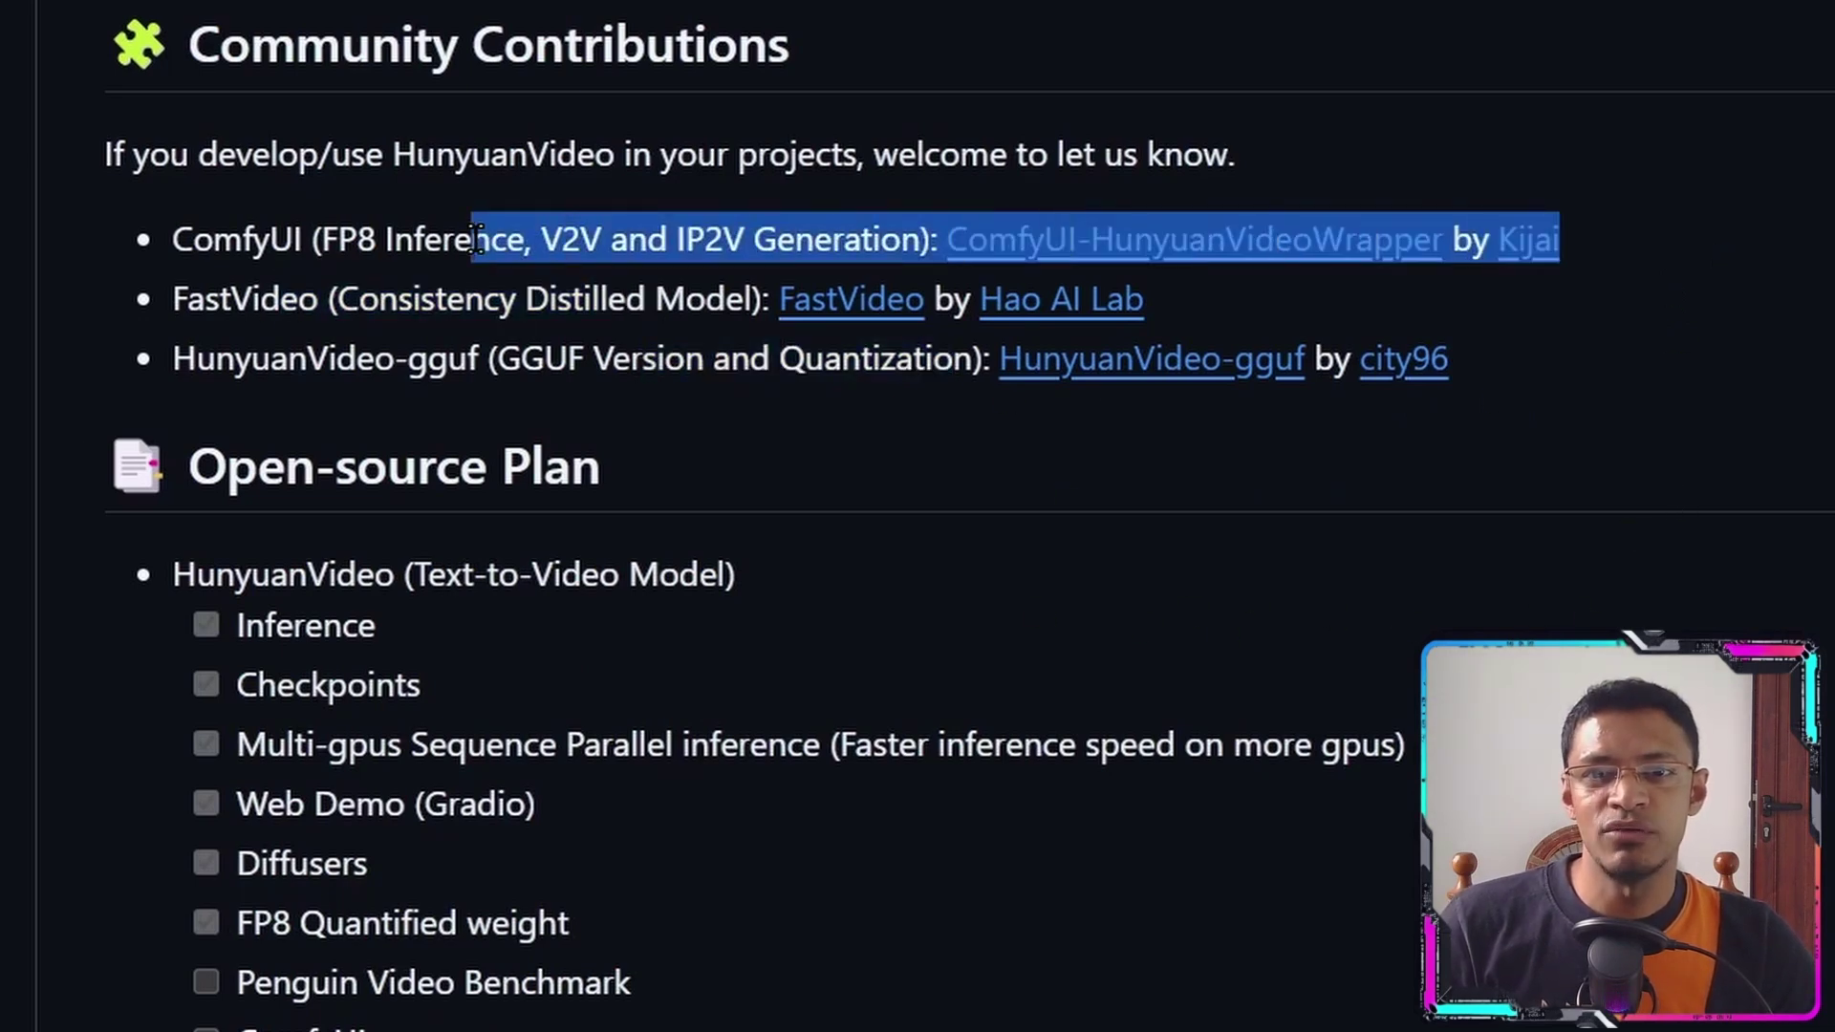
{"action": "left_click", "coordinate": [1792, 521]}
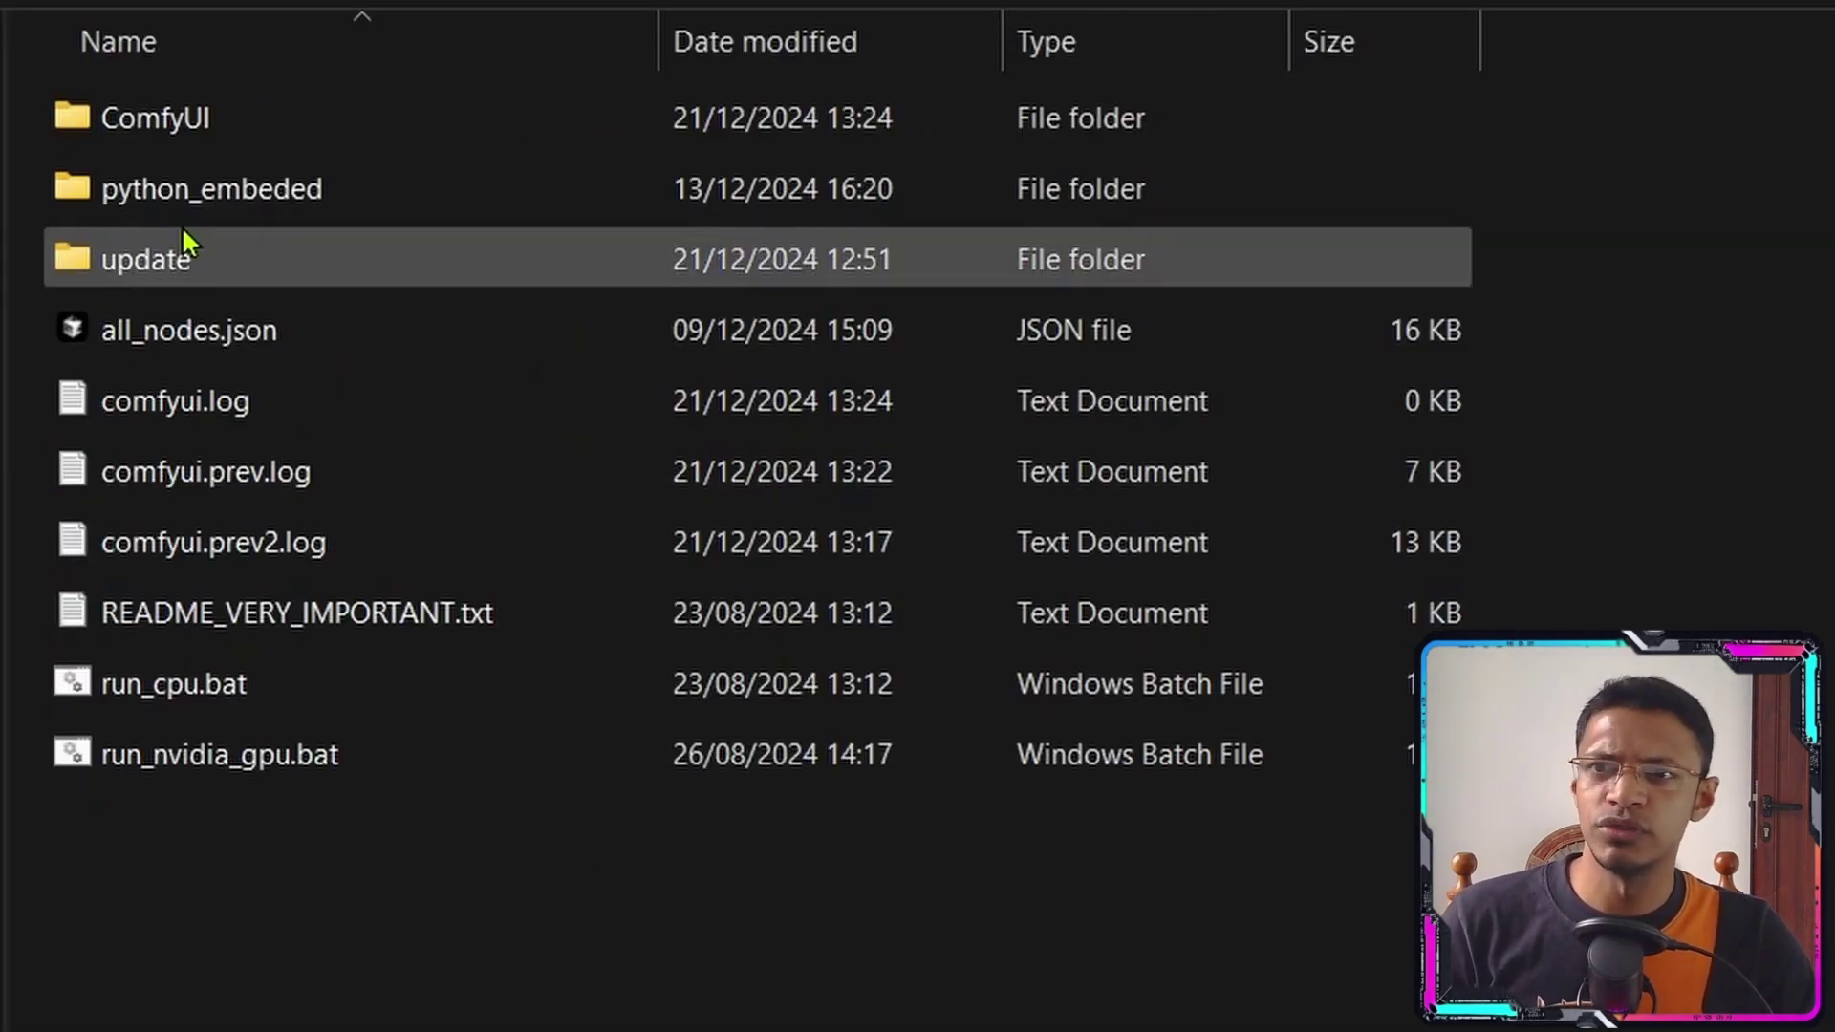
- Run update_comfyui.bat from the update folder to update ComfyUI
{"action": "double_click", "coordinate": [317, 256]}
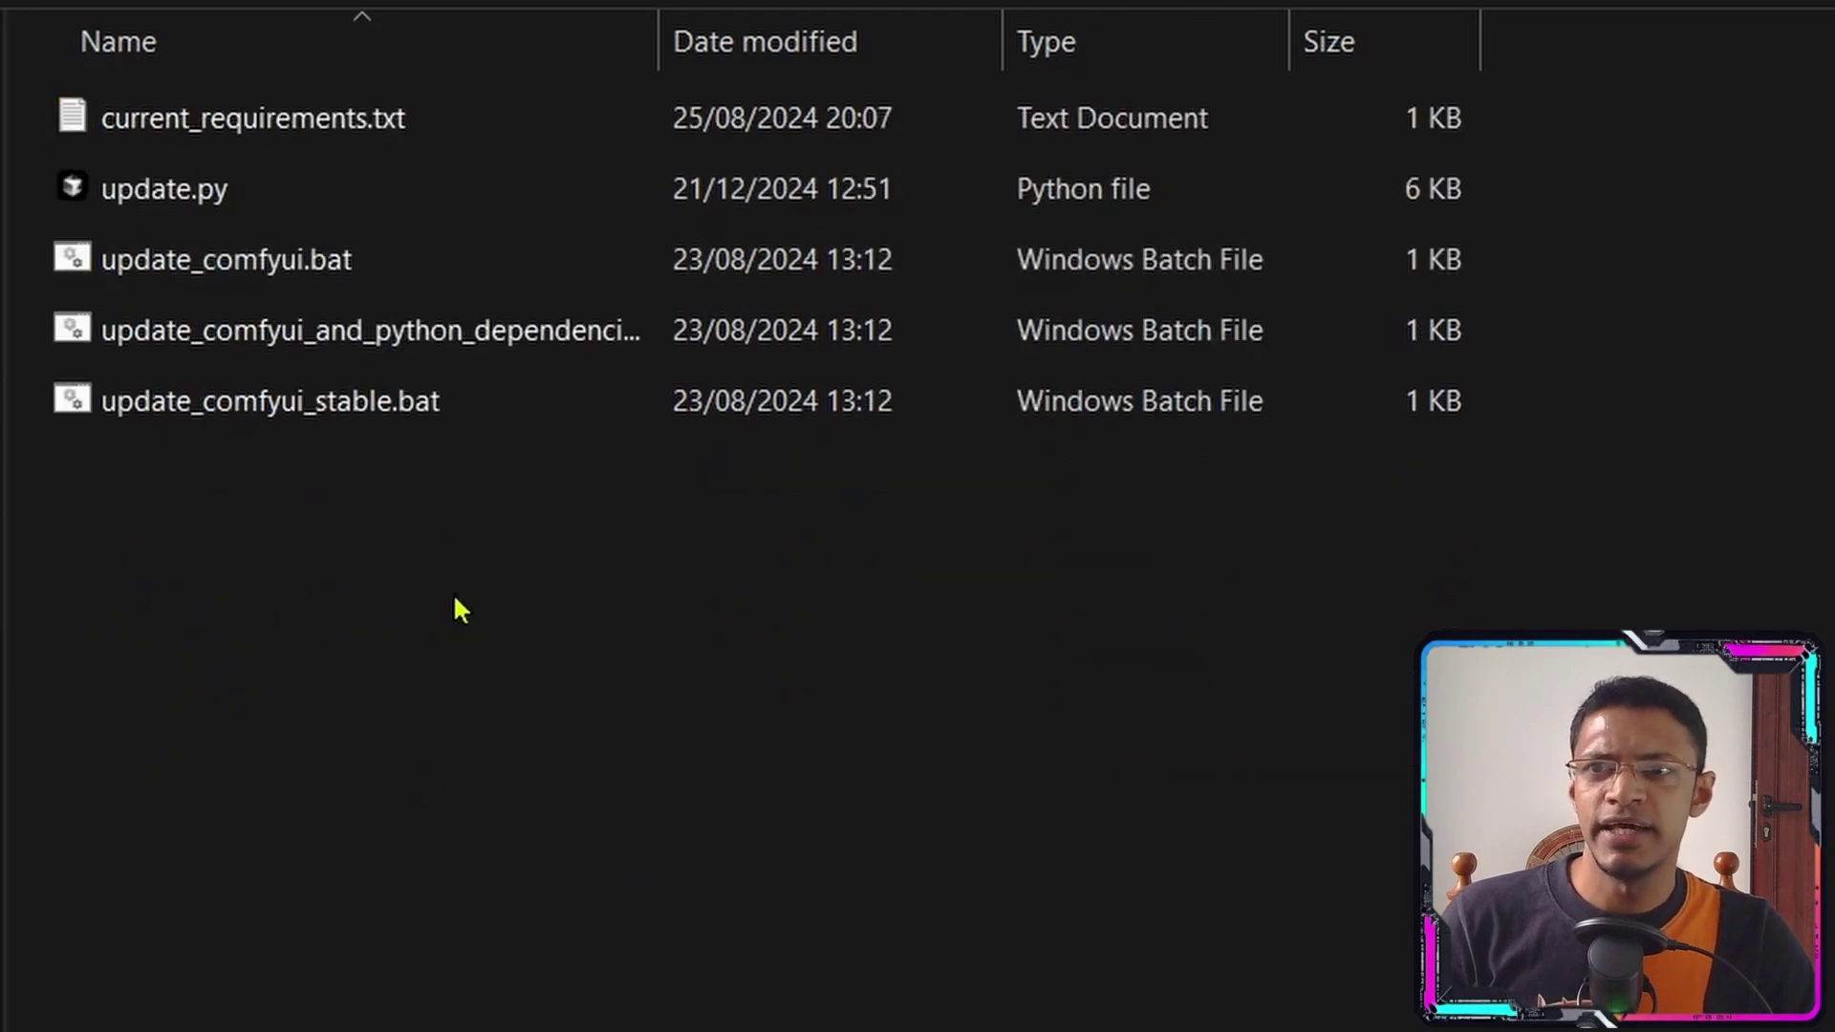
{"action": "left_click", "coordinate": [428, 270]}
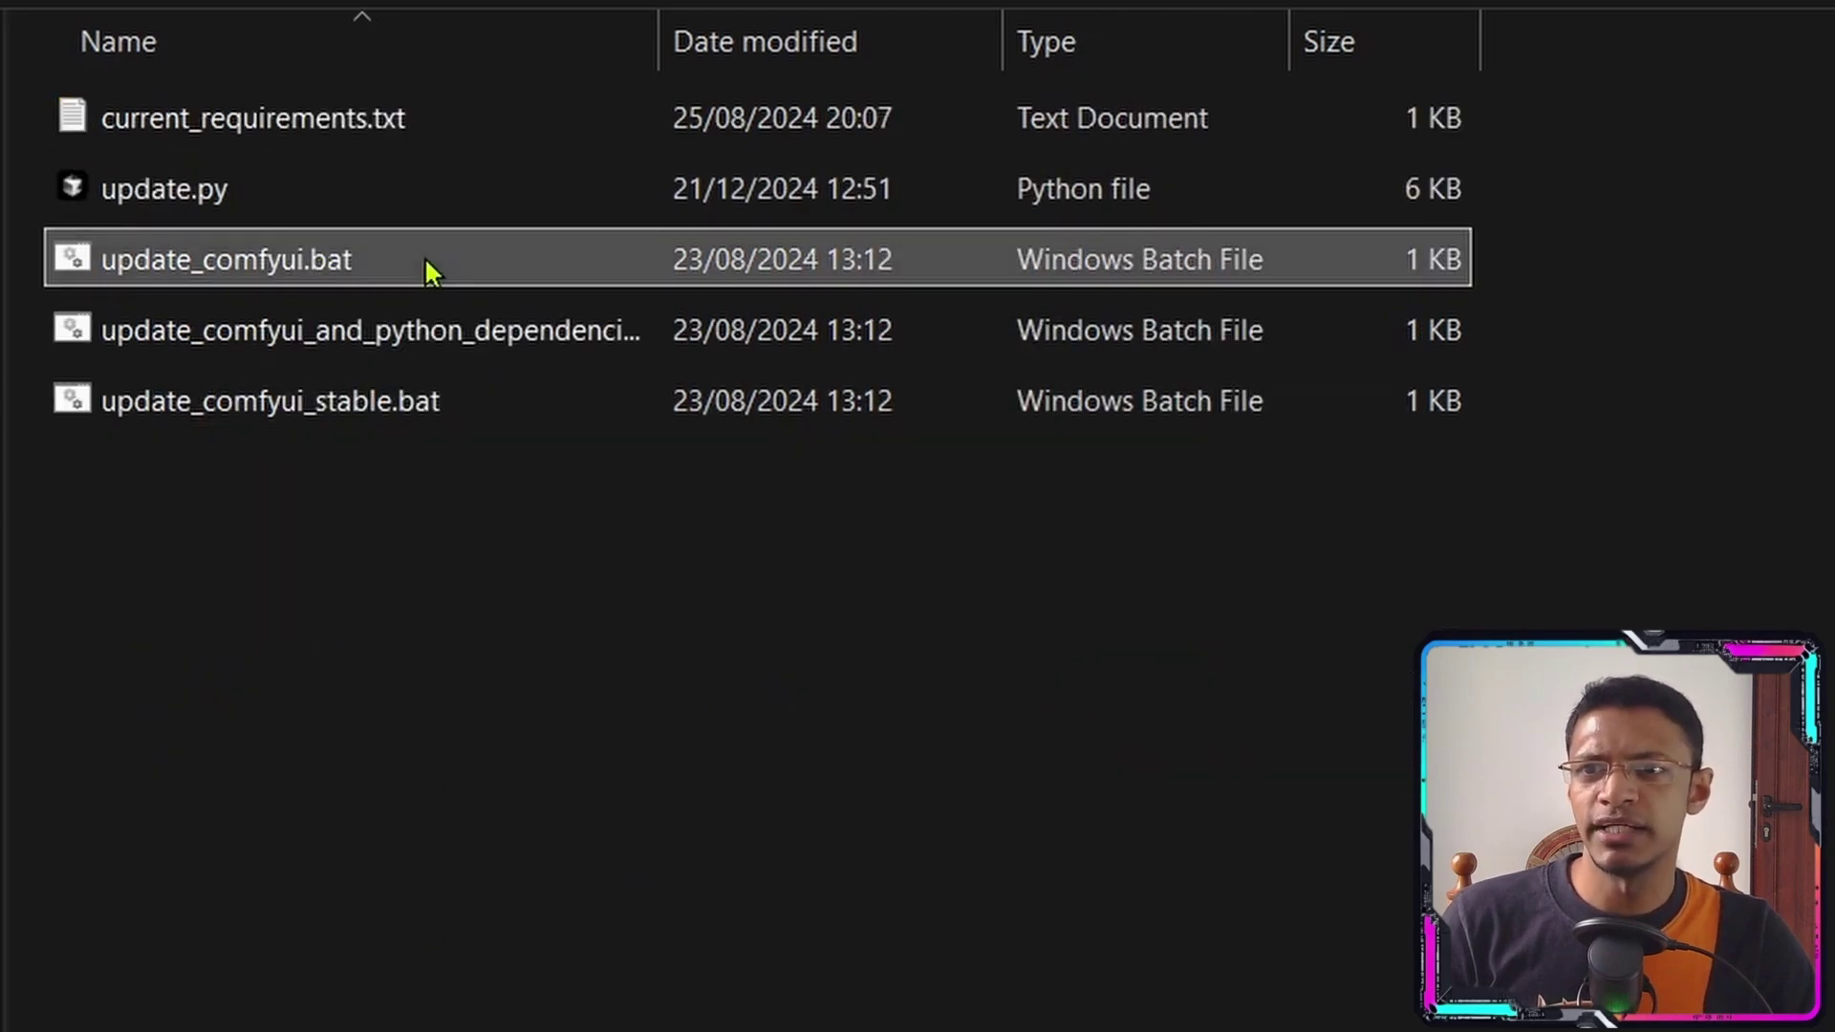
{"action": "double_click", "coordinate": [561, 258]}
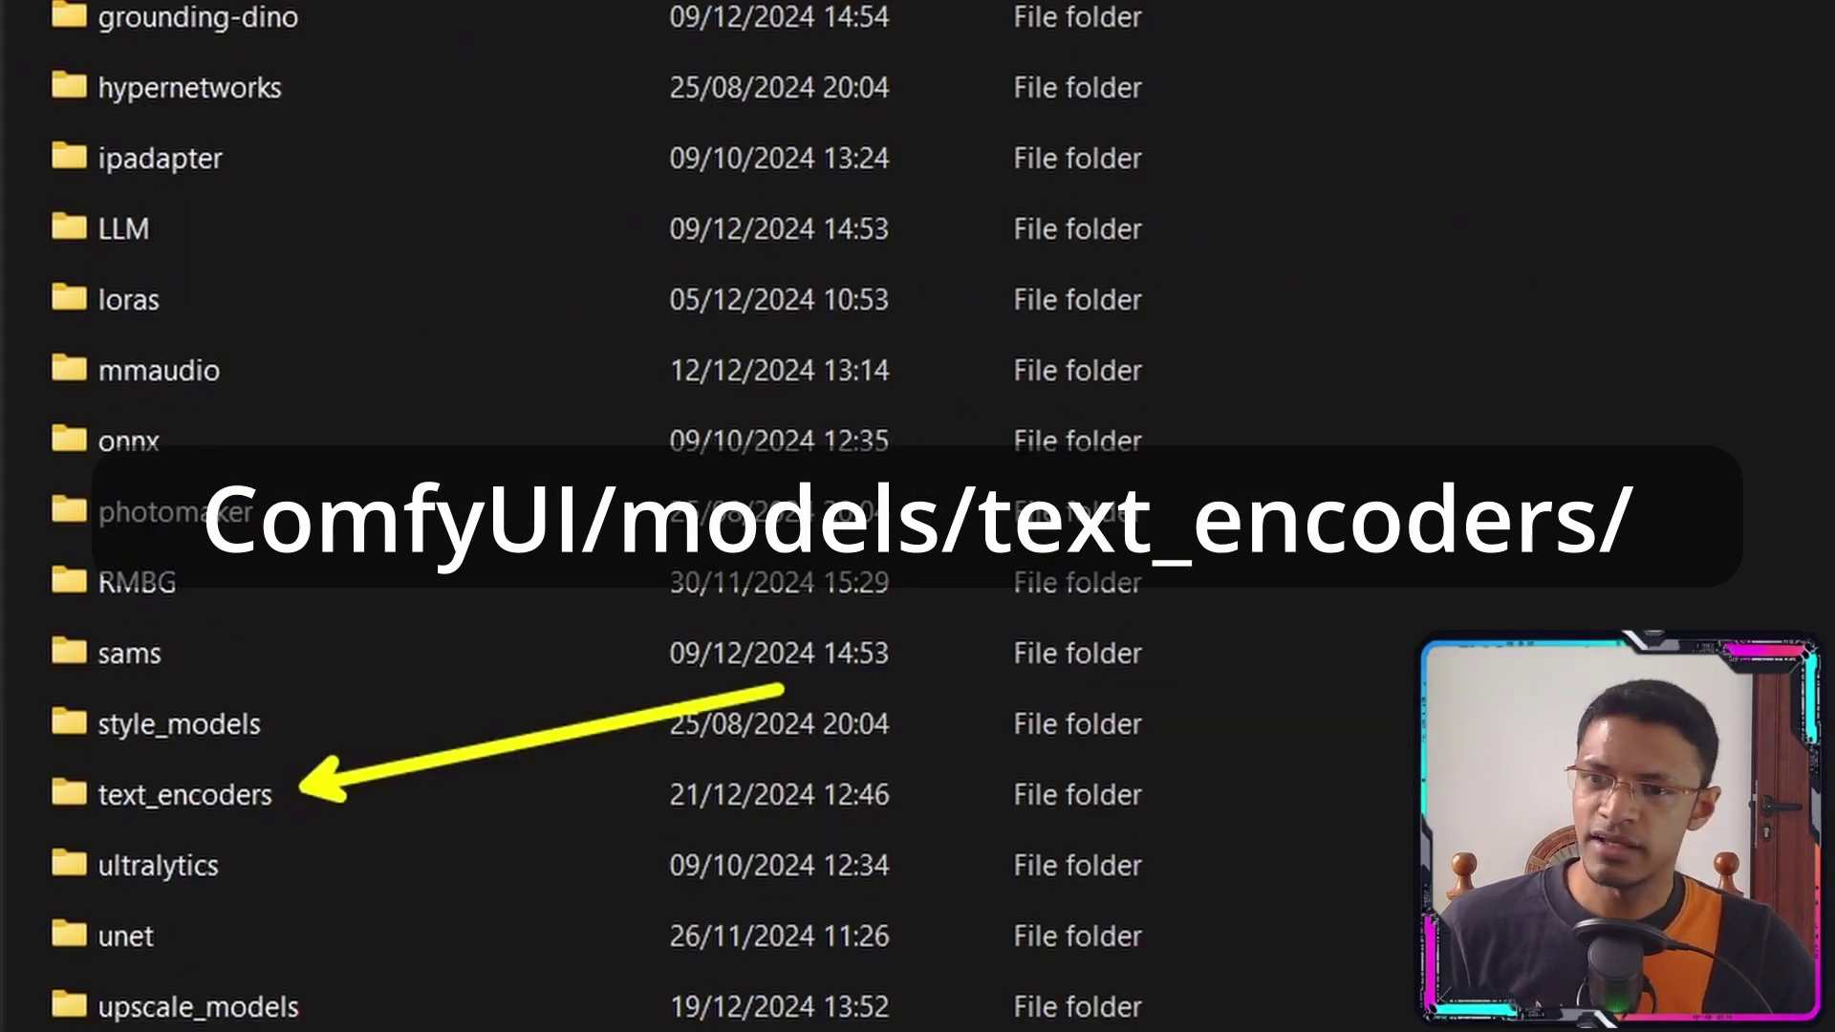
- Check the files in the text_encoders folder, then open the vae folder
{"action": "double_click", "coordinate": [287, 789]}
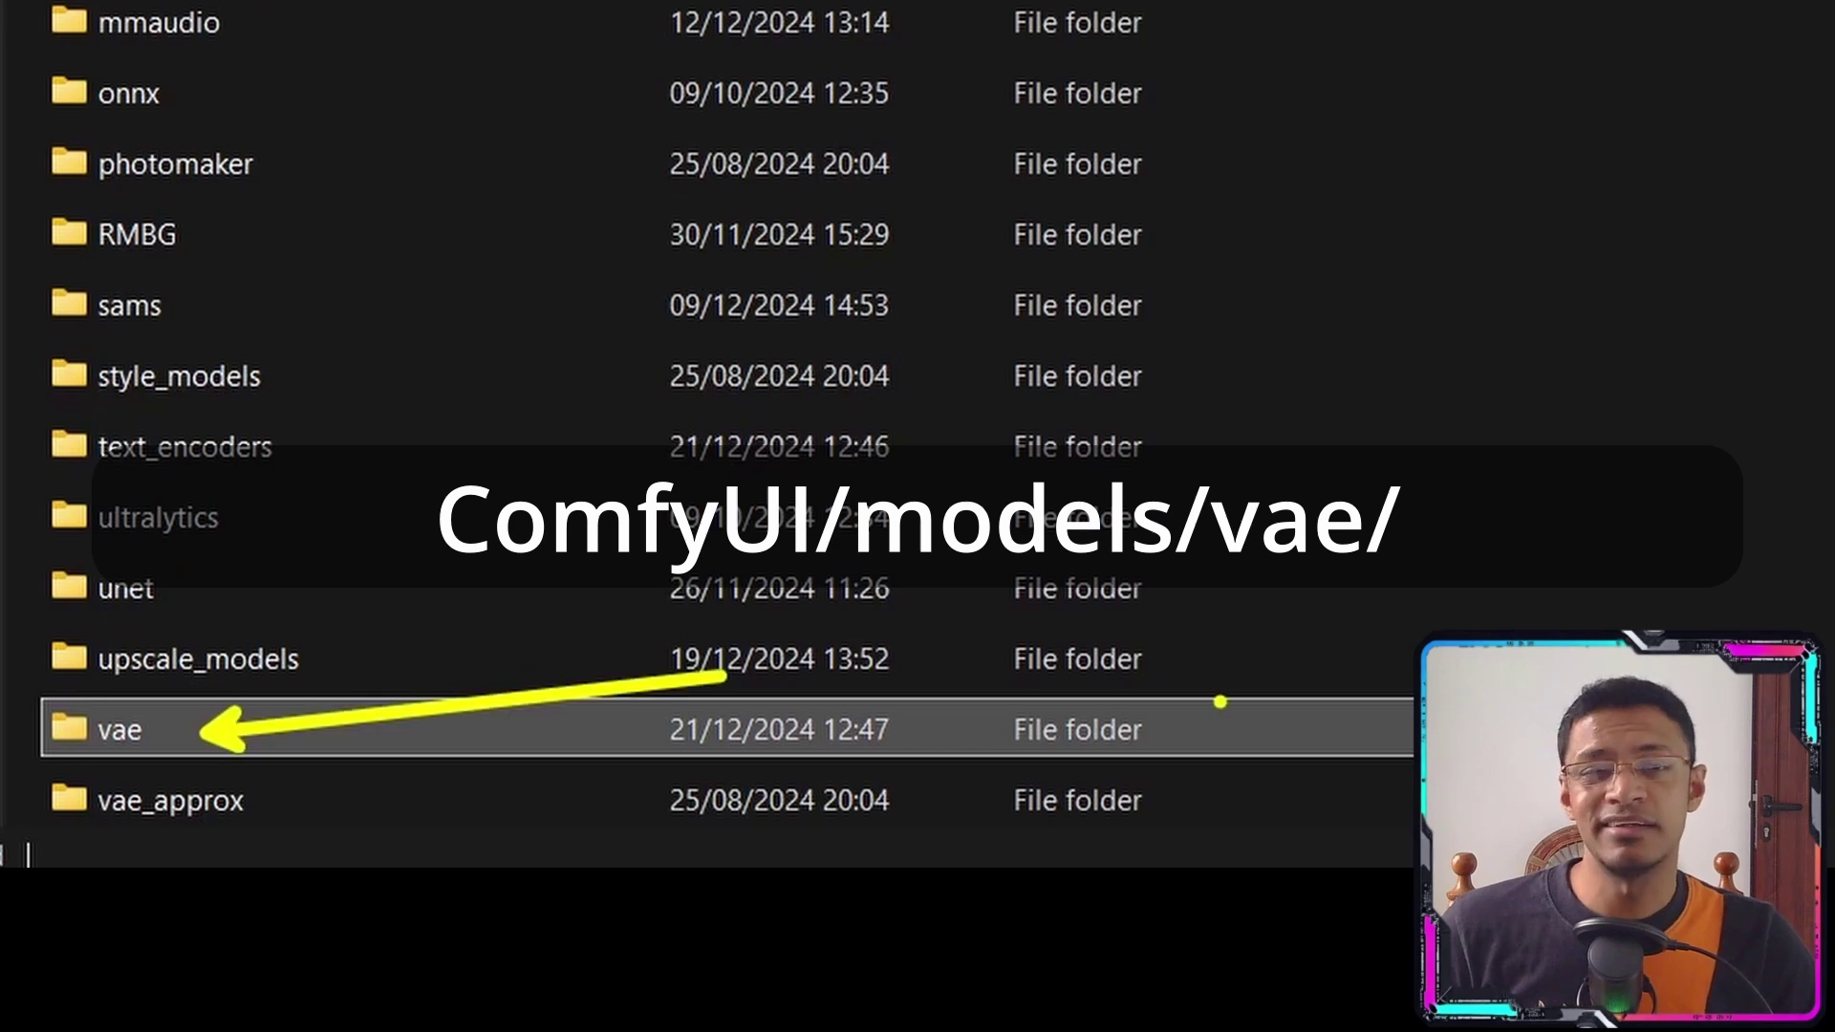
{"action": "double_click", "coordinate": [147, 713]}
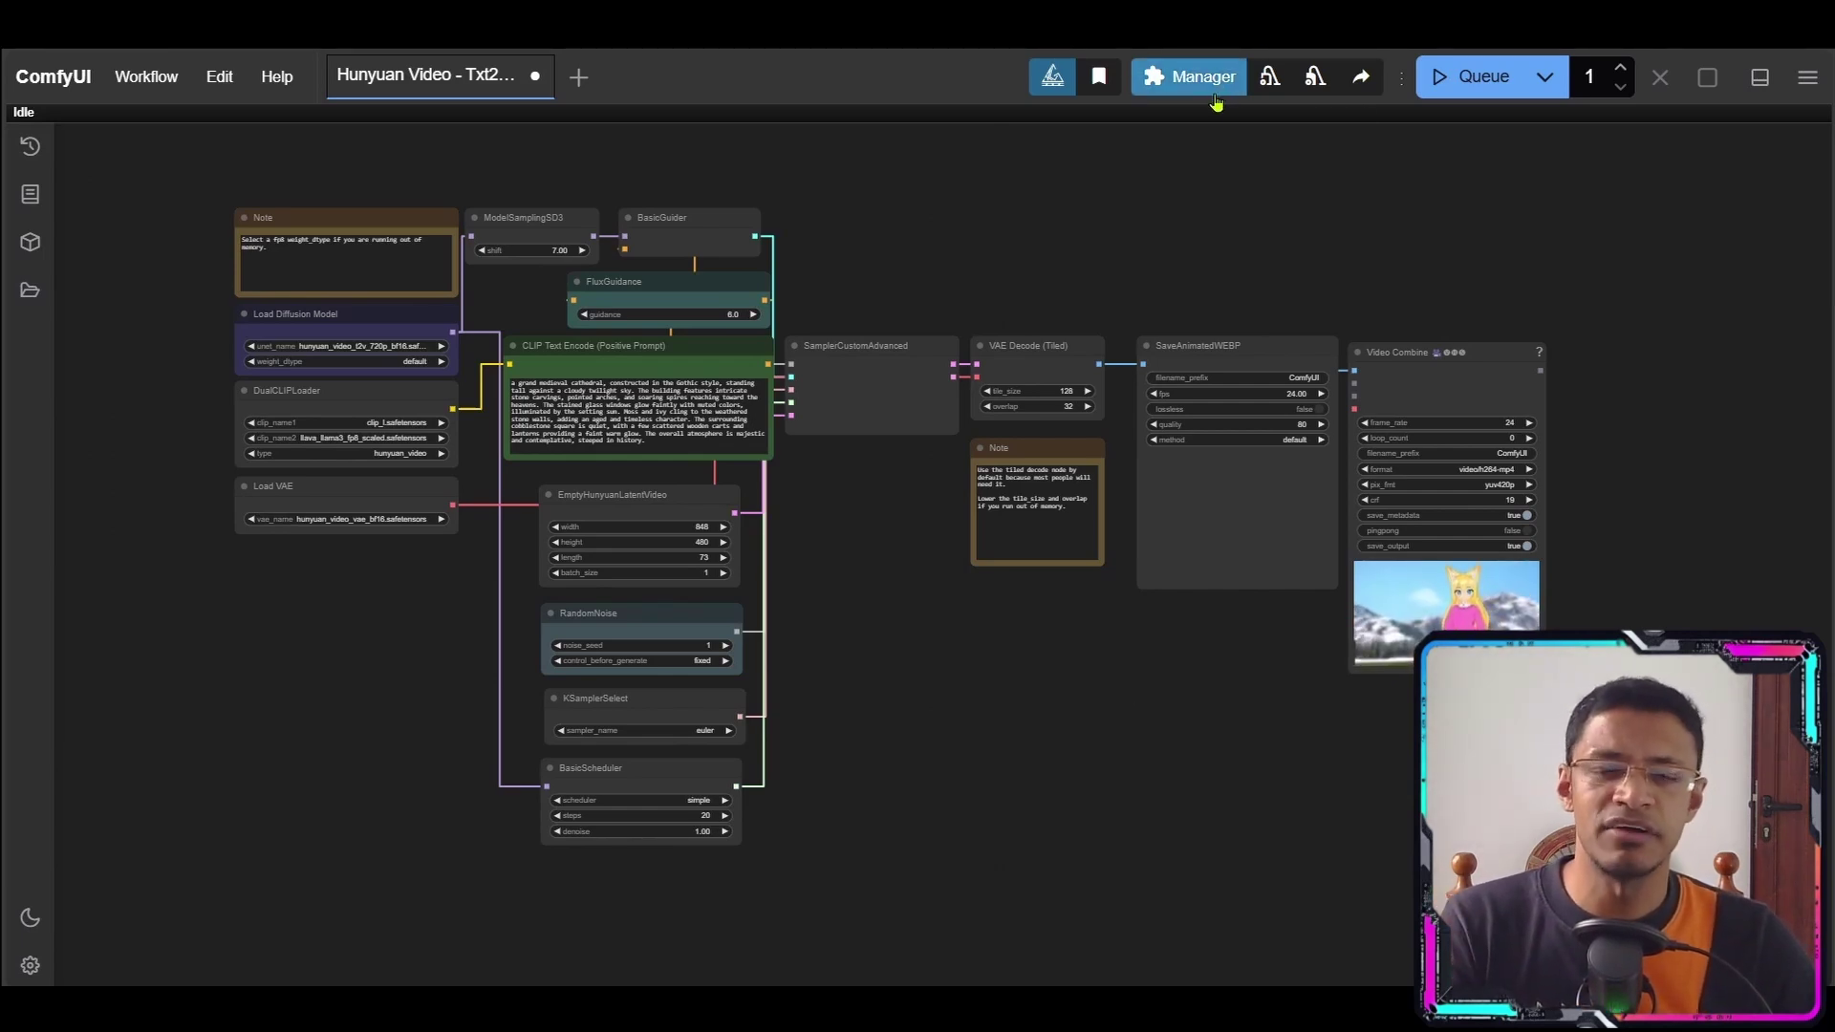
{"action": "left_click", "coordinate": [1190, 76]}
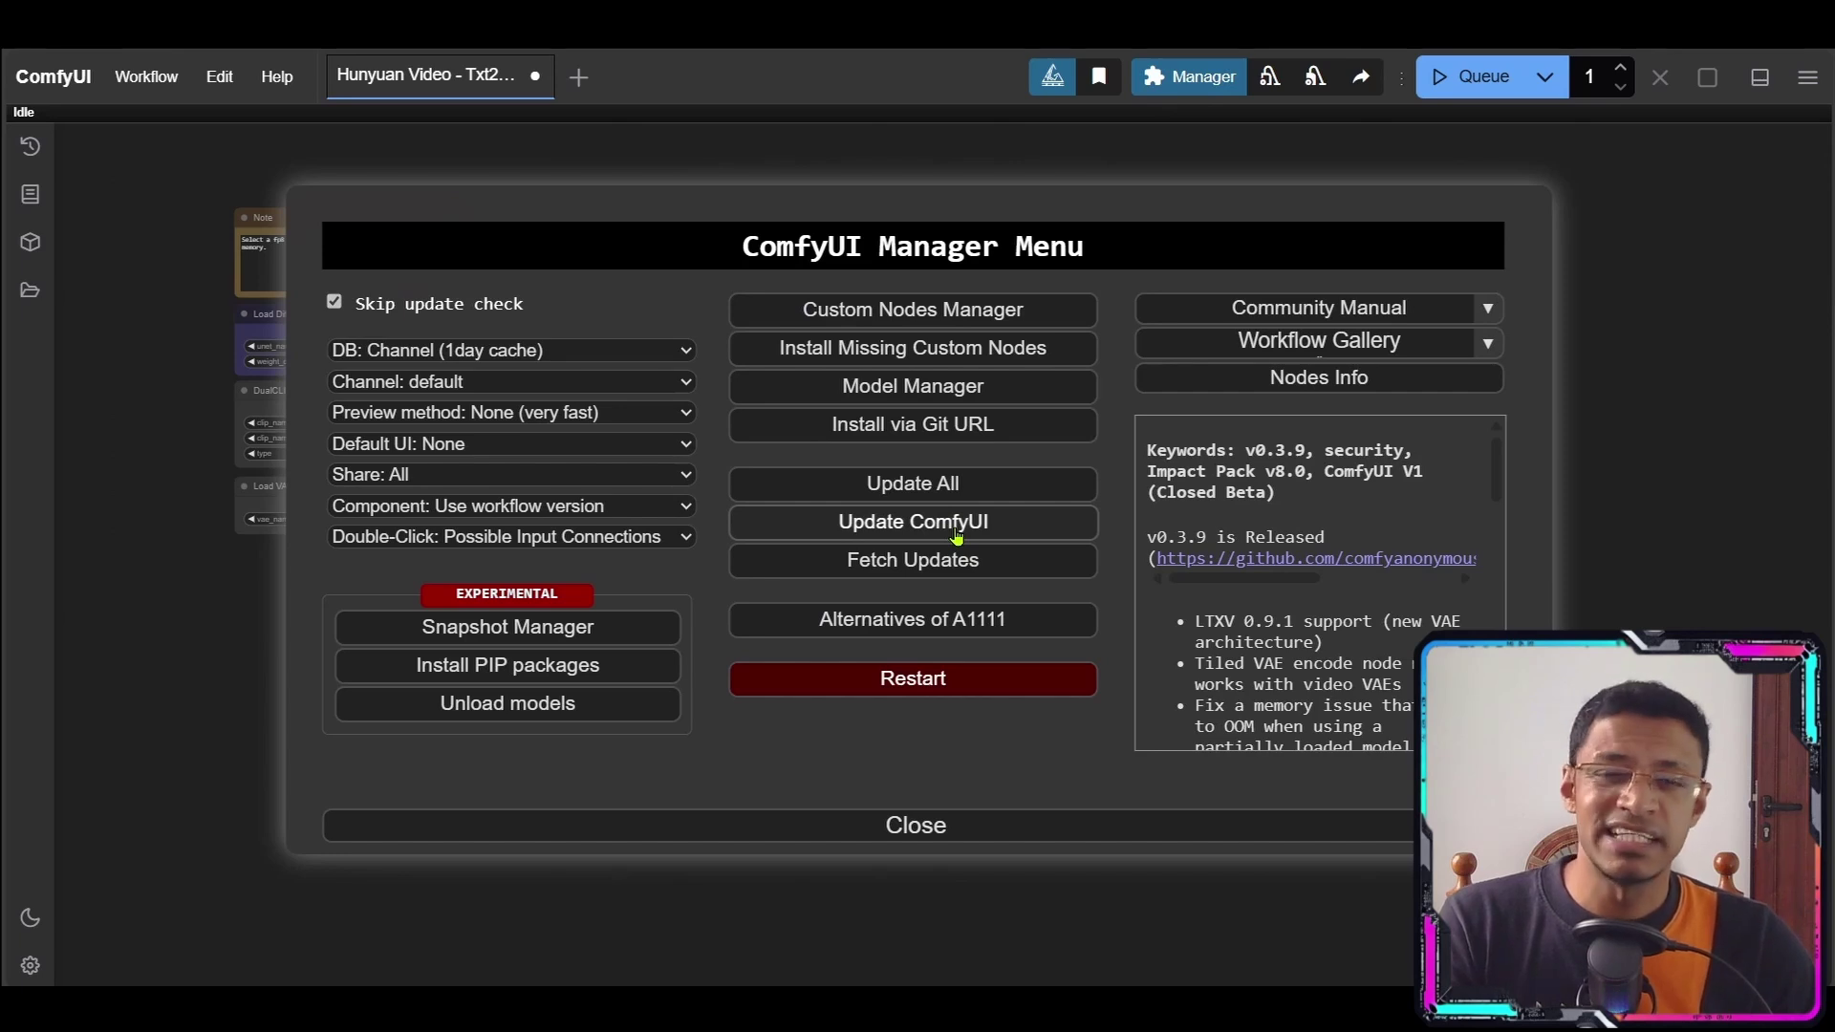
{"action": "left_click", "coordinate": [1002, 826]}
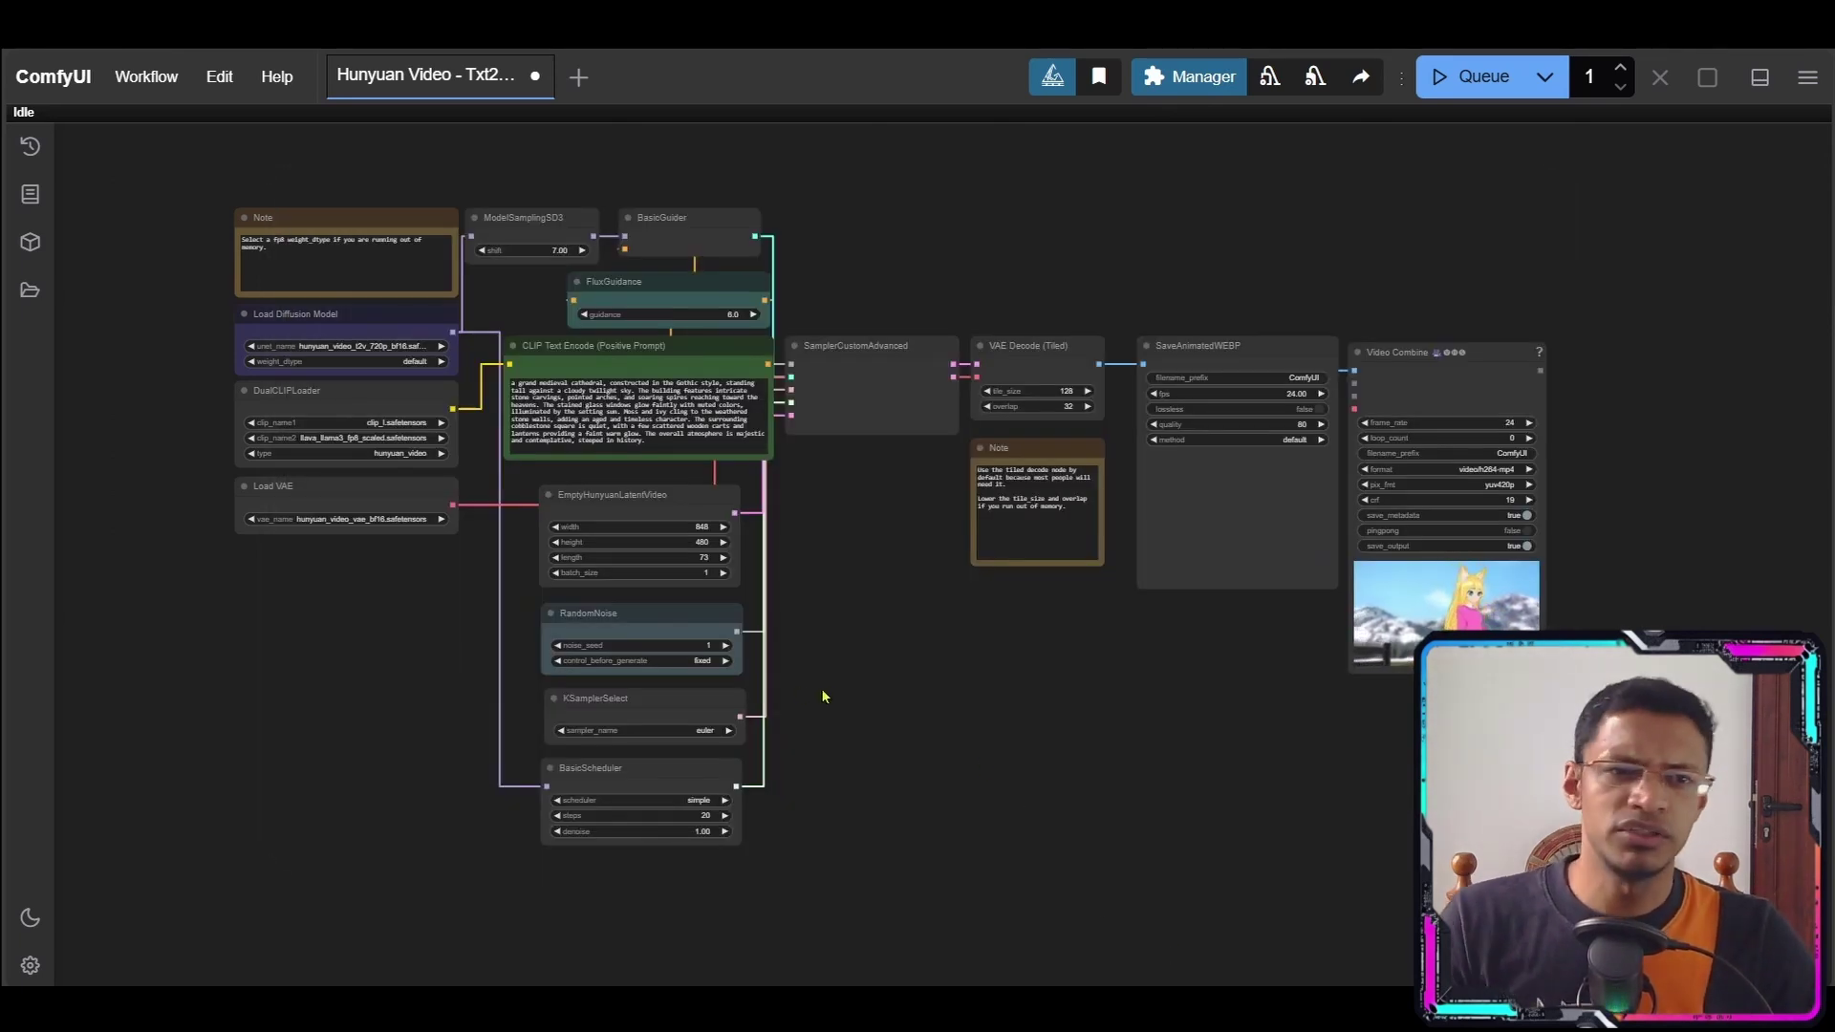
{"action": "scroll", "coordinate": [313, 411], "scroll_direction": "up", "scroll_amount": 12}
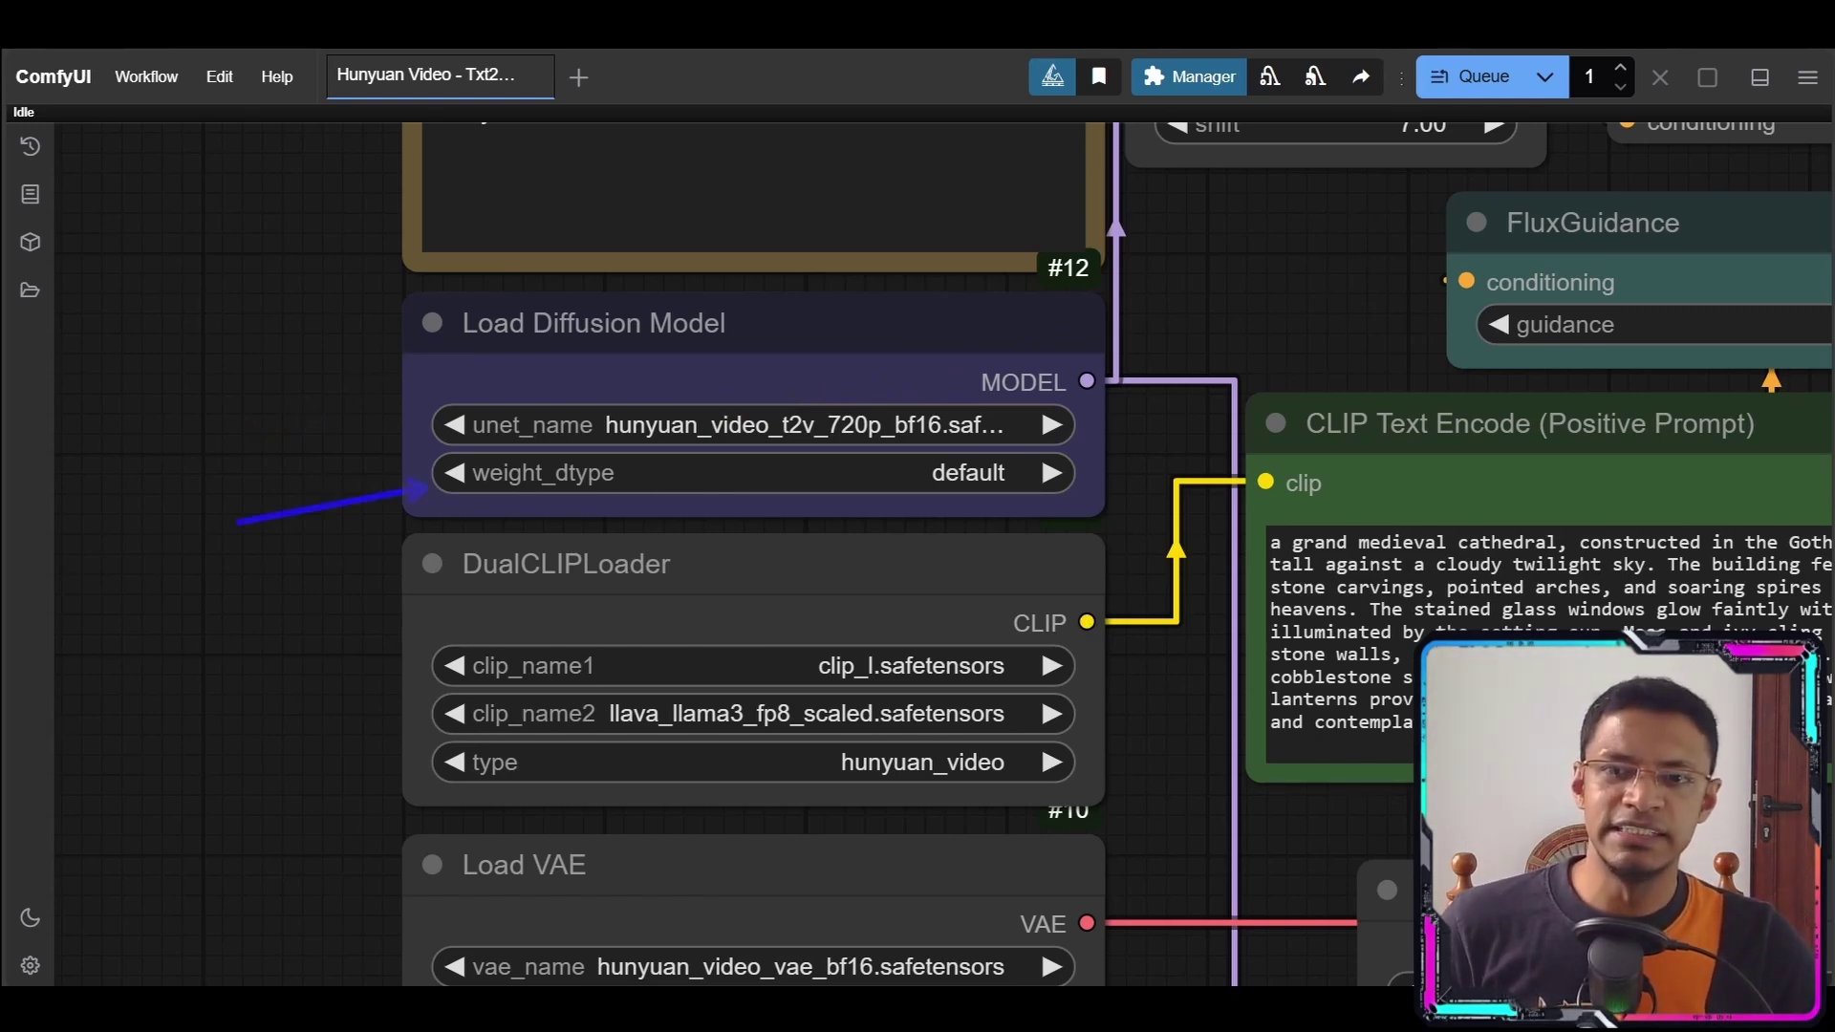
{"action": "left_click", "coordinate": [965, 473]}
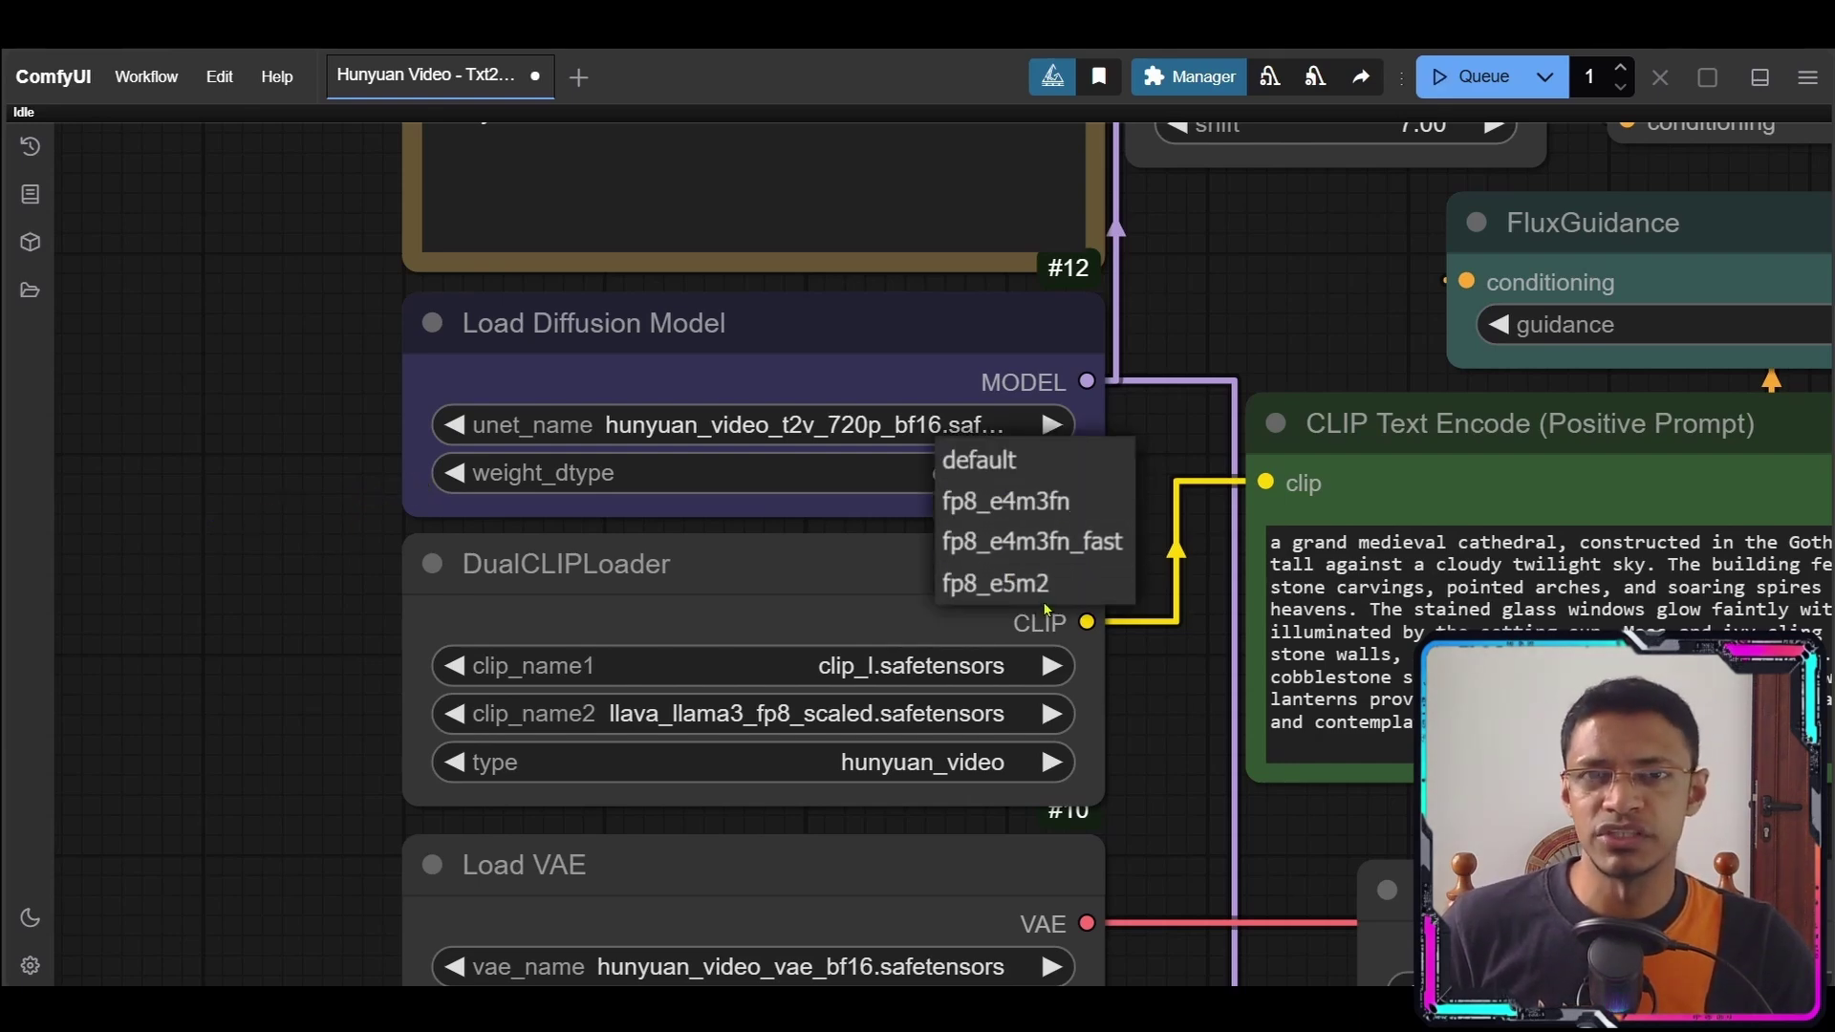
{"action": "left_click_drag", "start_coordinate": [1044, 607], "coordinate": [1082, 356]}
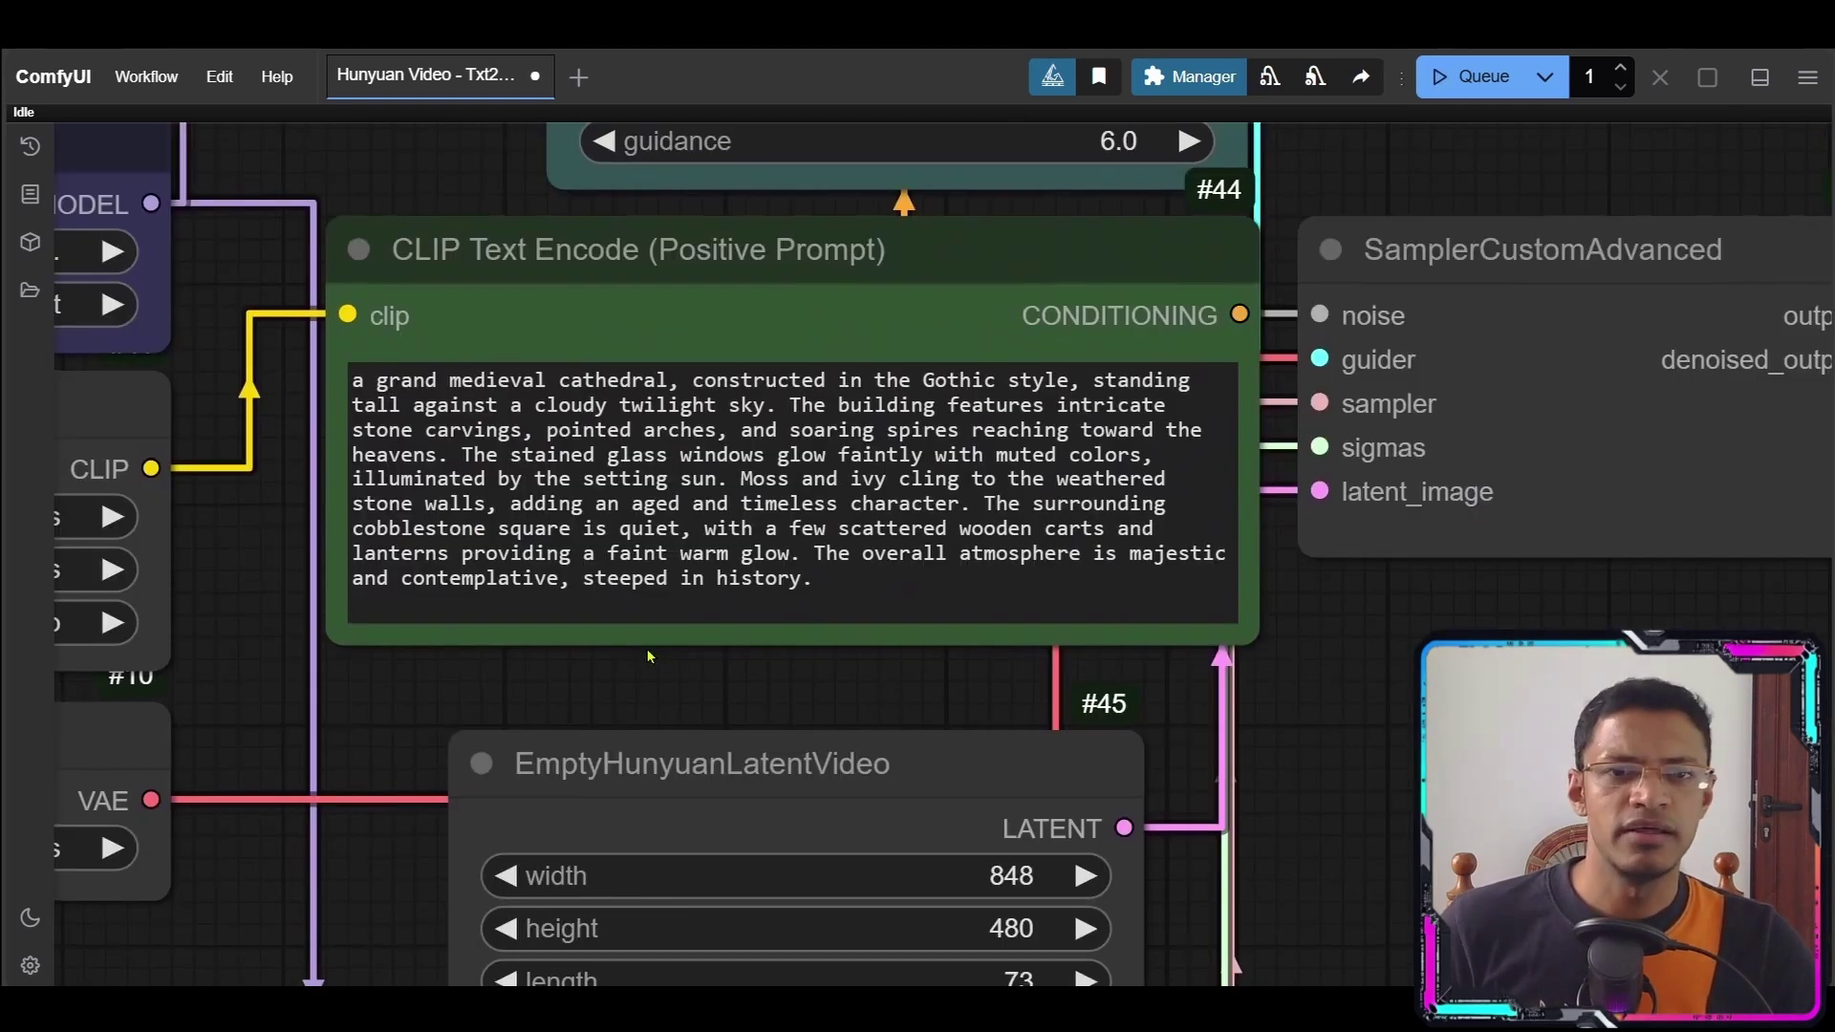
{"action": "left_click_drag", "start_coordinate": [646, 648], "coordinate": [694, 658]}
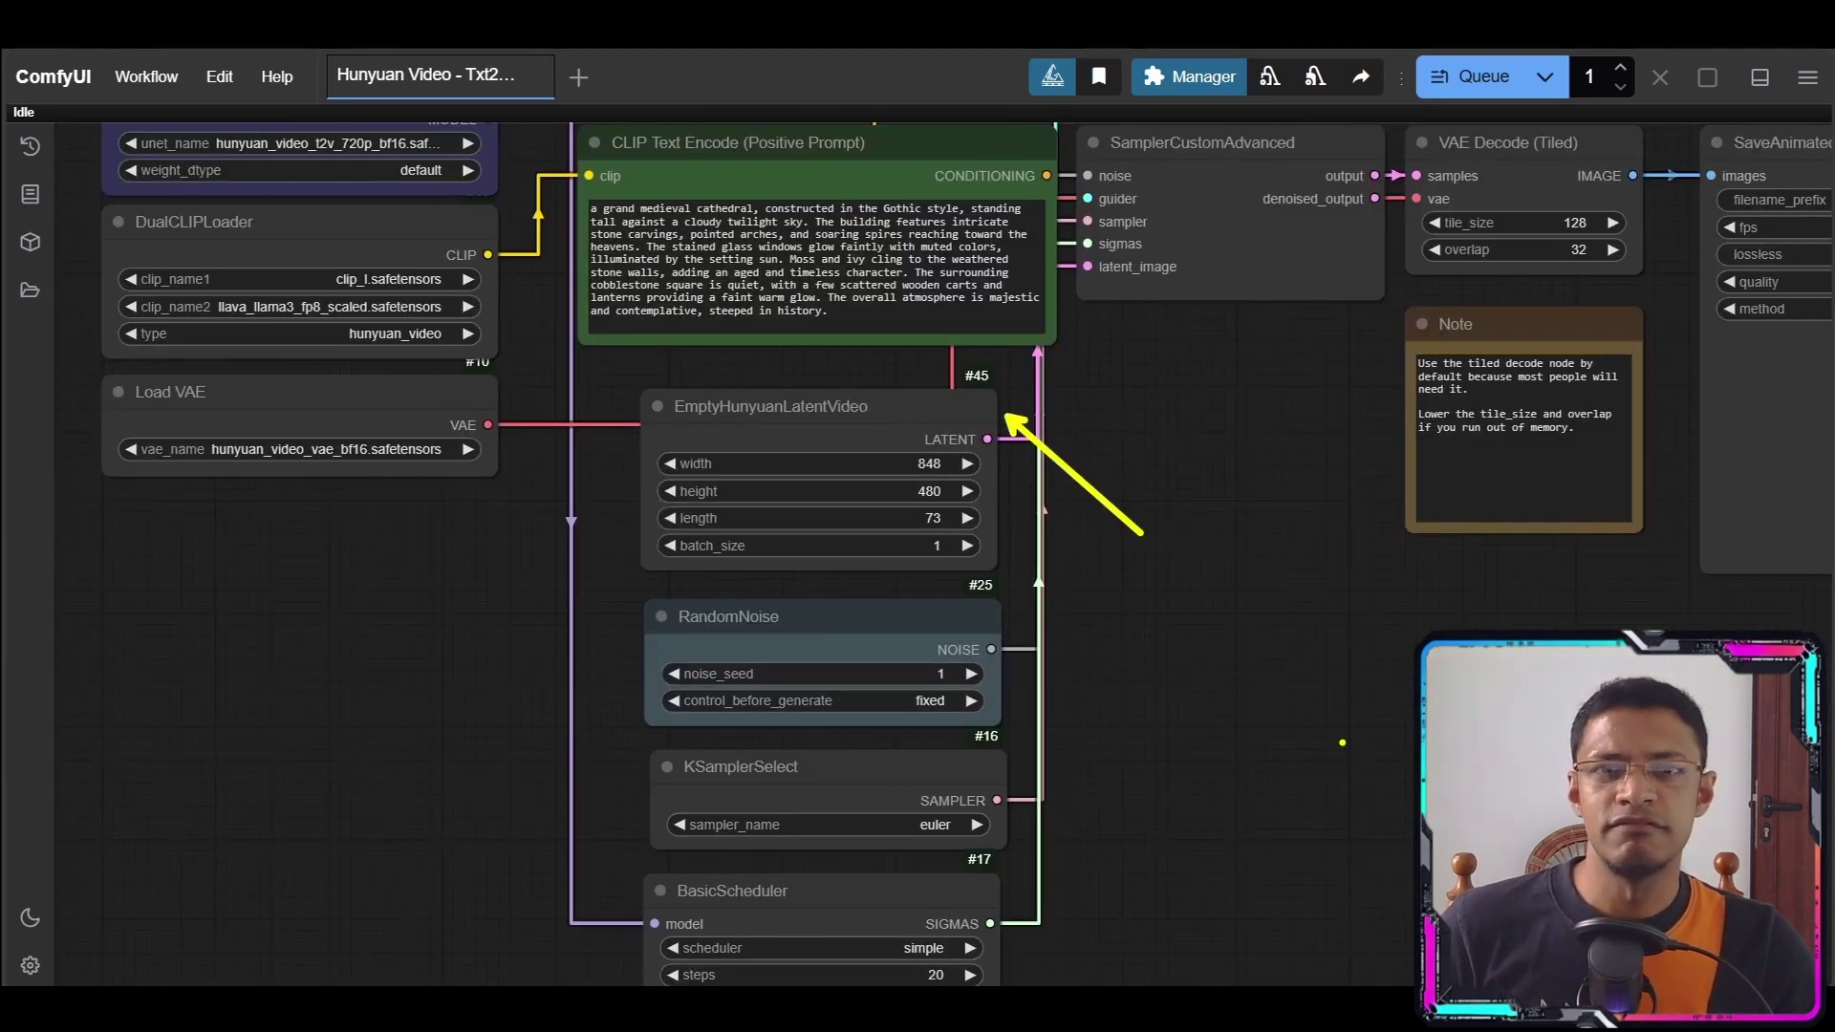
{"action": "scroll", "coordinate": [820, 468], "scroll_direction": "up", "scroll_amount": 11}
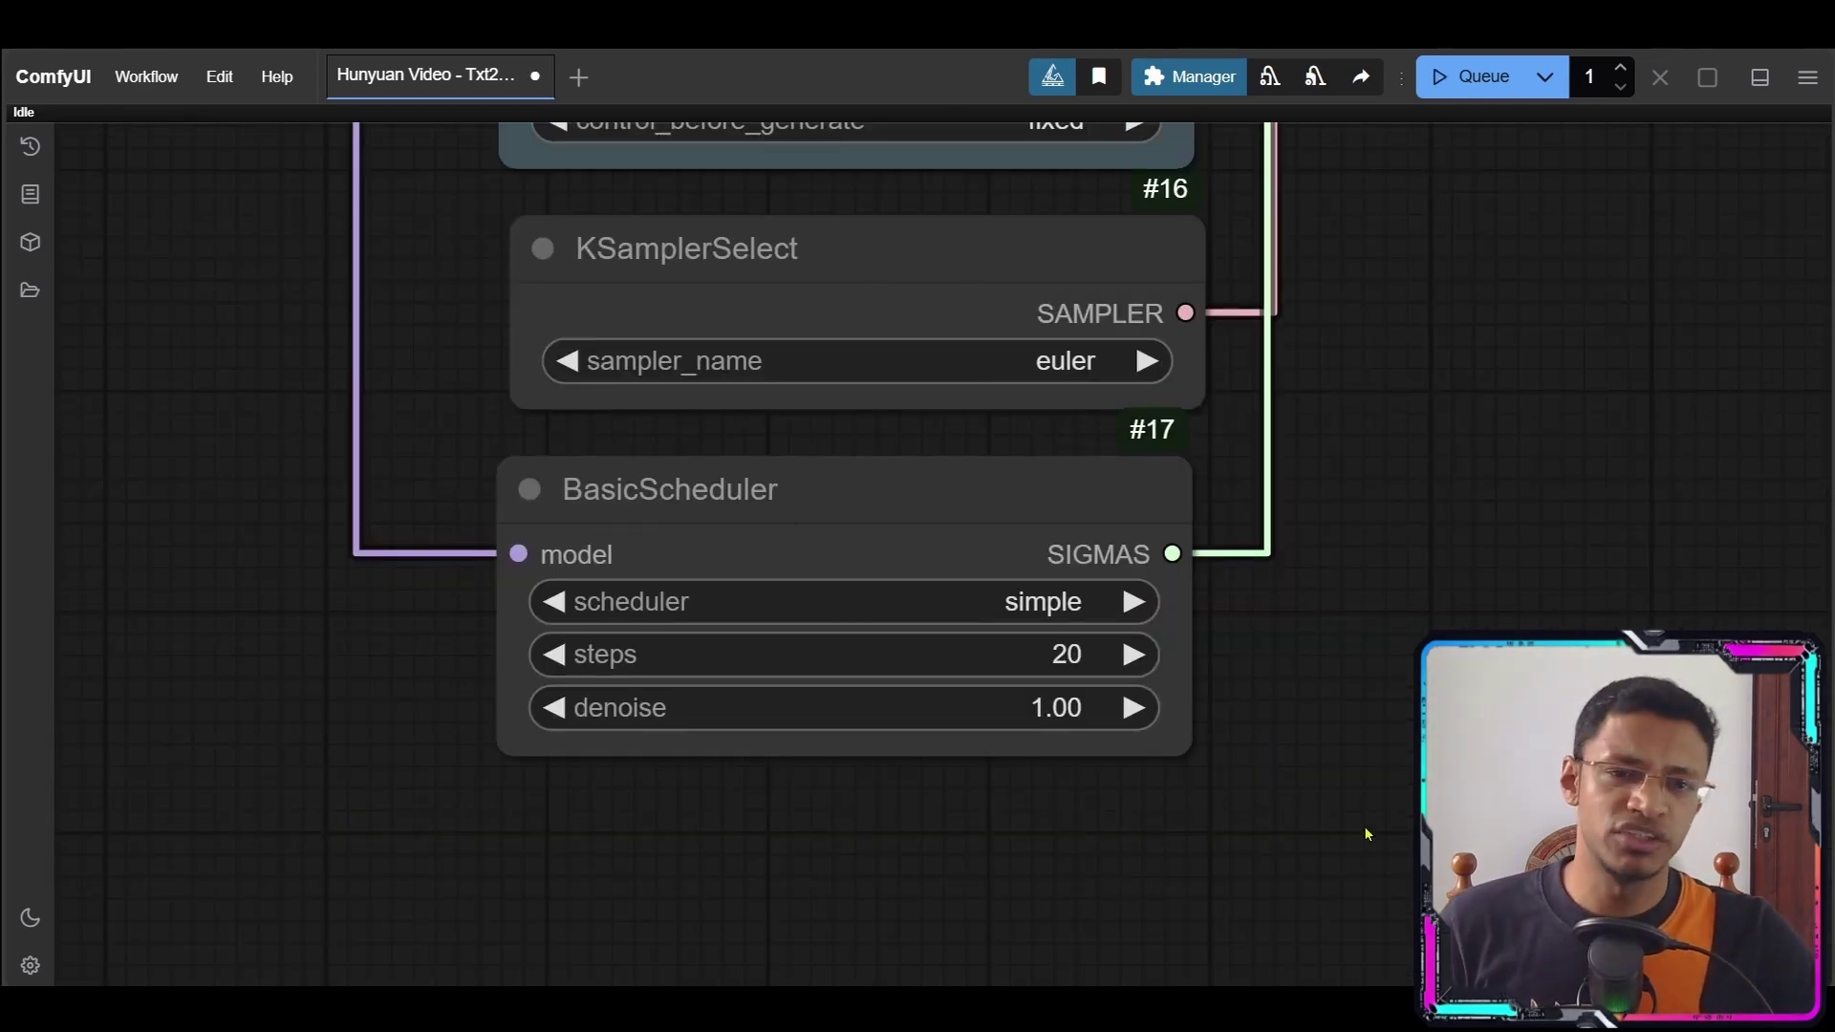
{"action": "scroll", "coordinate": [1391, 741], "scroll_direction": "down", "scroll_amount": 5}
{"action": "left_click_drag", "start_coordinate": [1364, 676], "coordinate": [950, 656]}
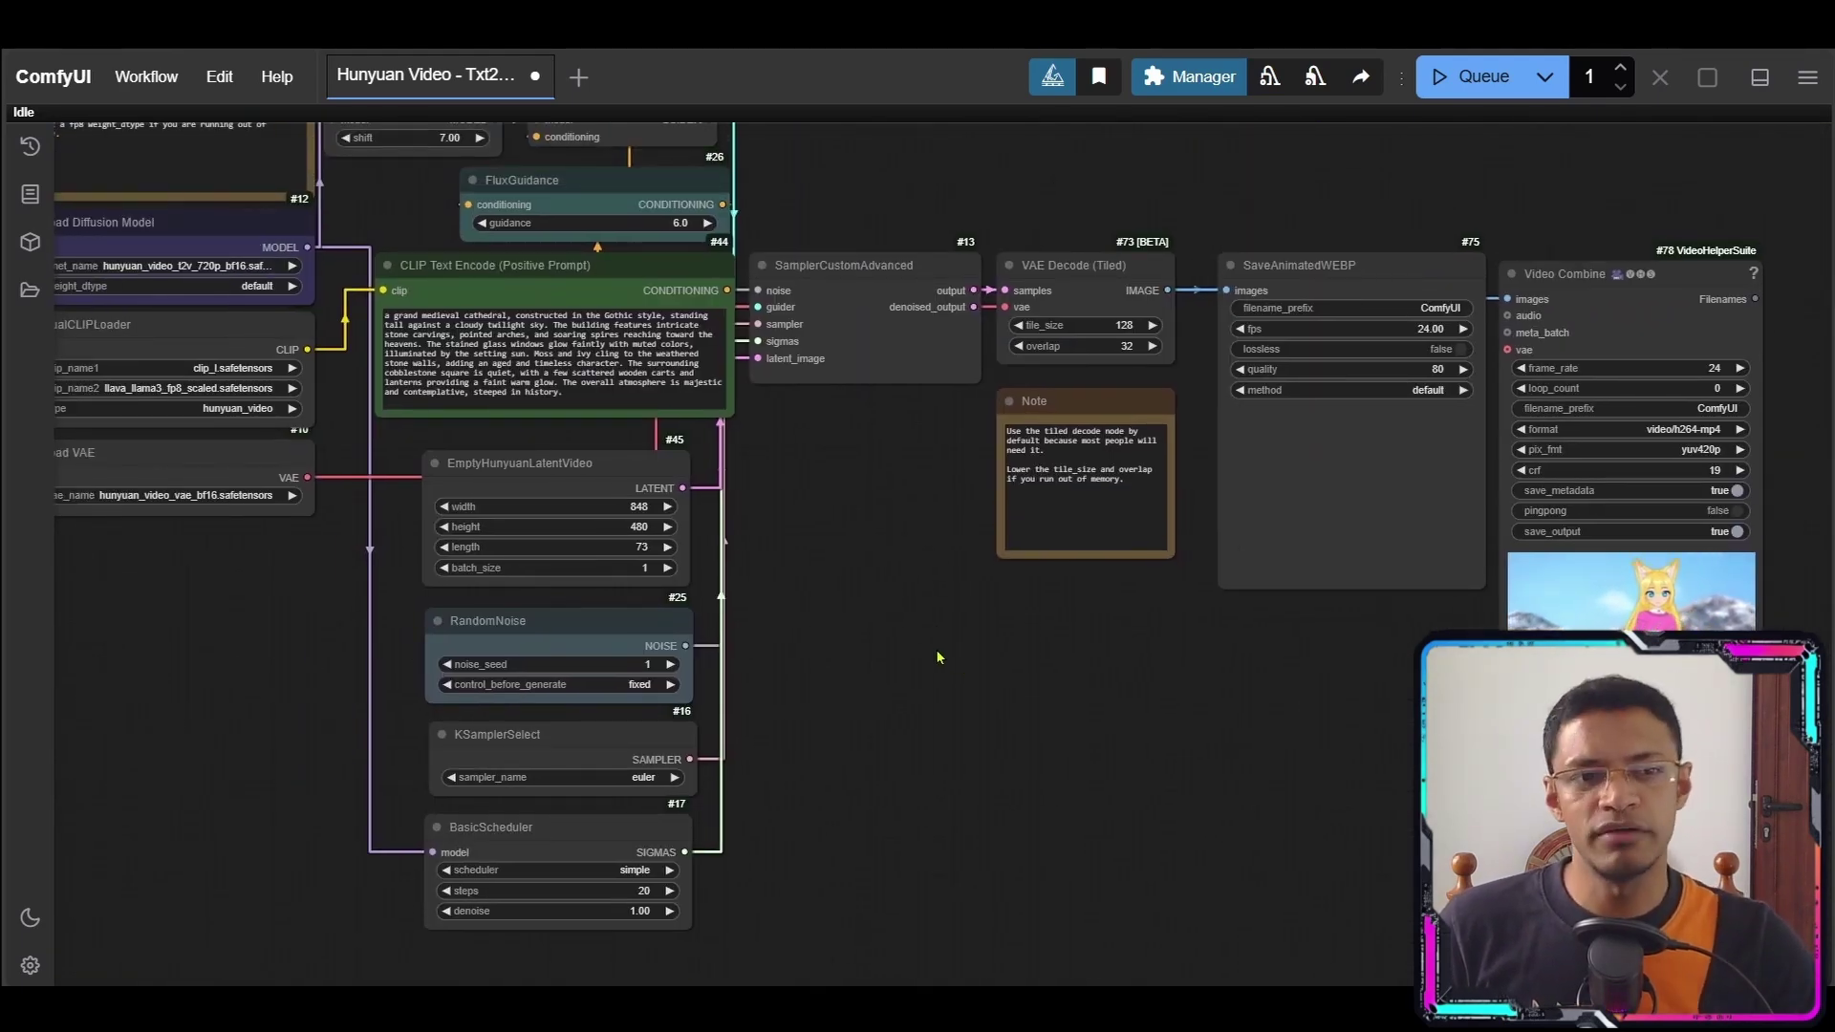
{"action": "left_click_drag", "start_coordinate": [937, 657], "coordinate": [1060, 707]}
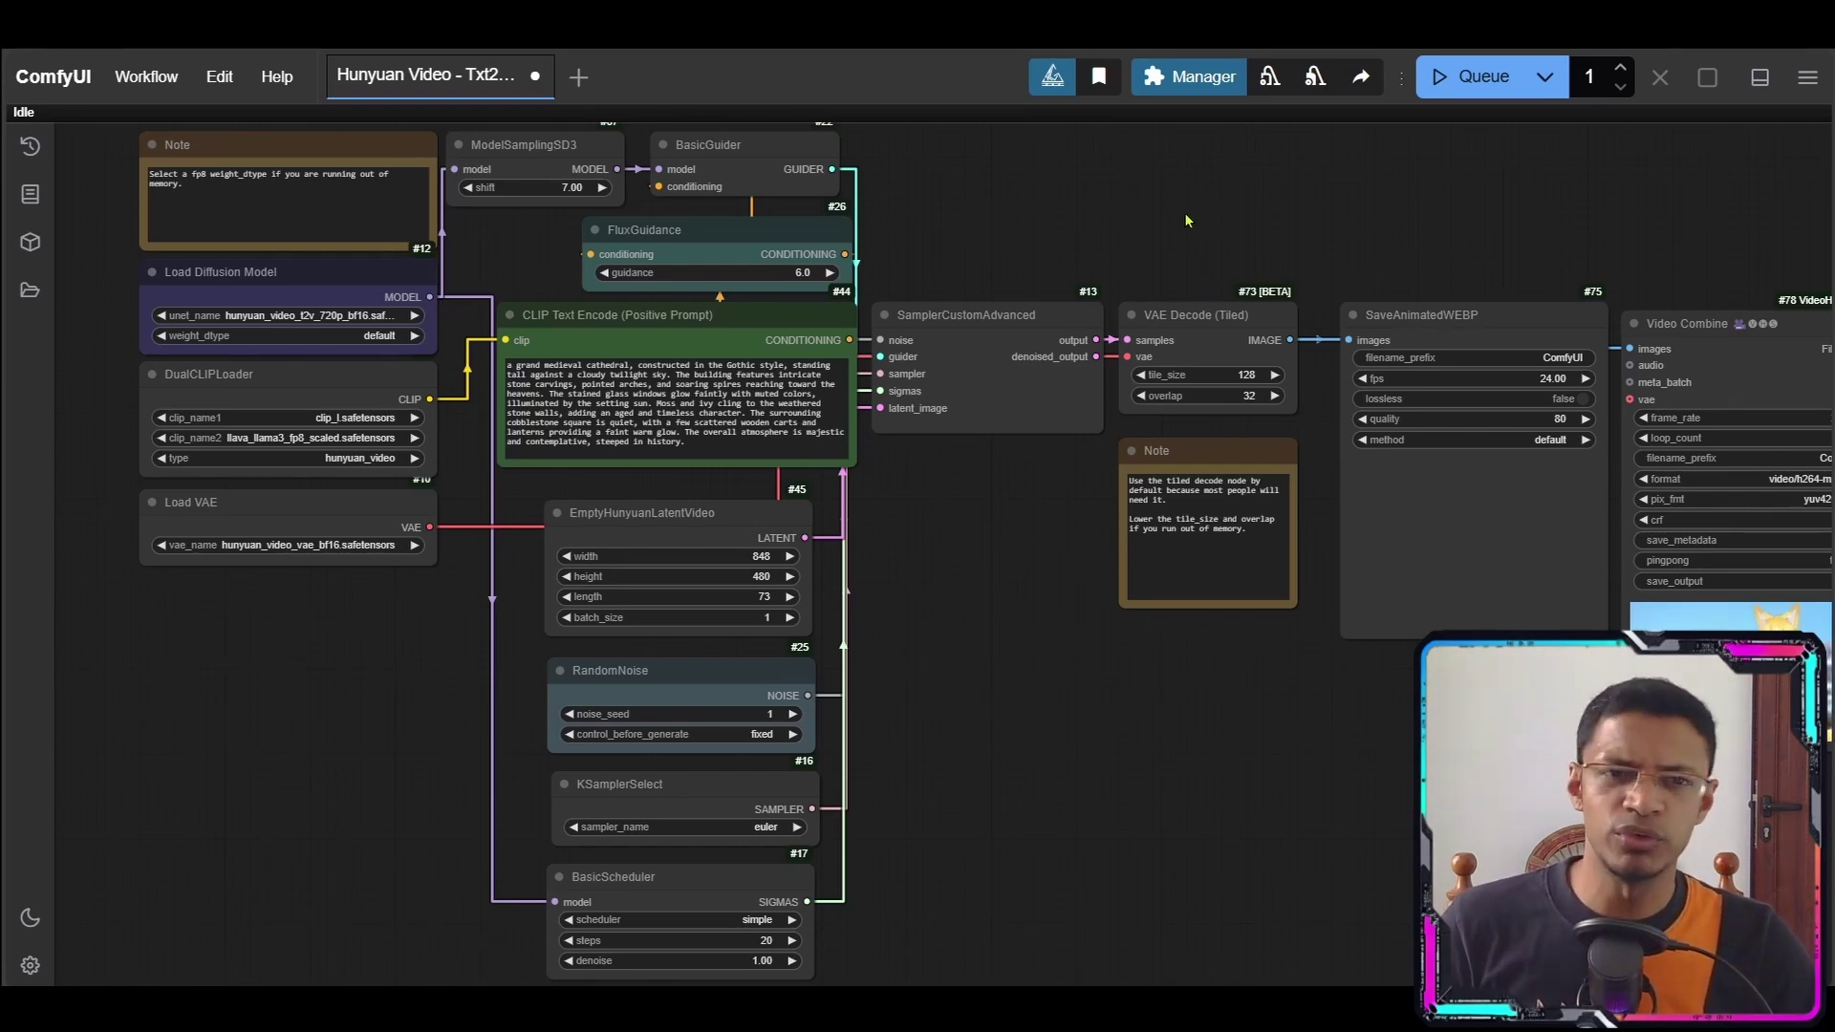
{"action": "scroll", "coordinate": [1184, 225], "scroll_direction": "up", "scroll_amount": 10}
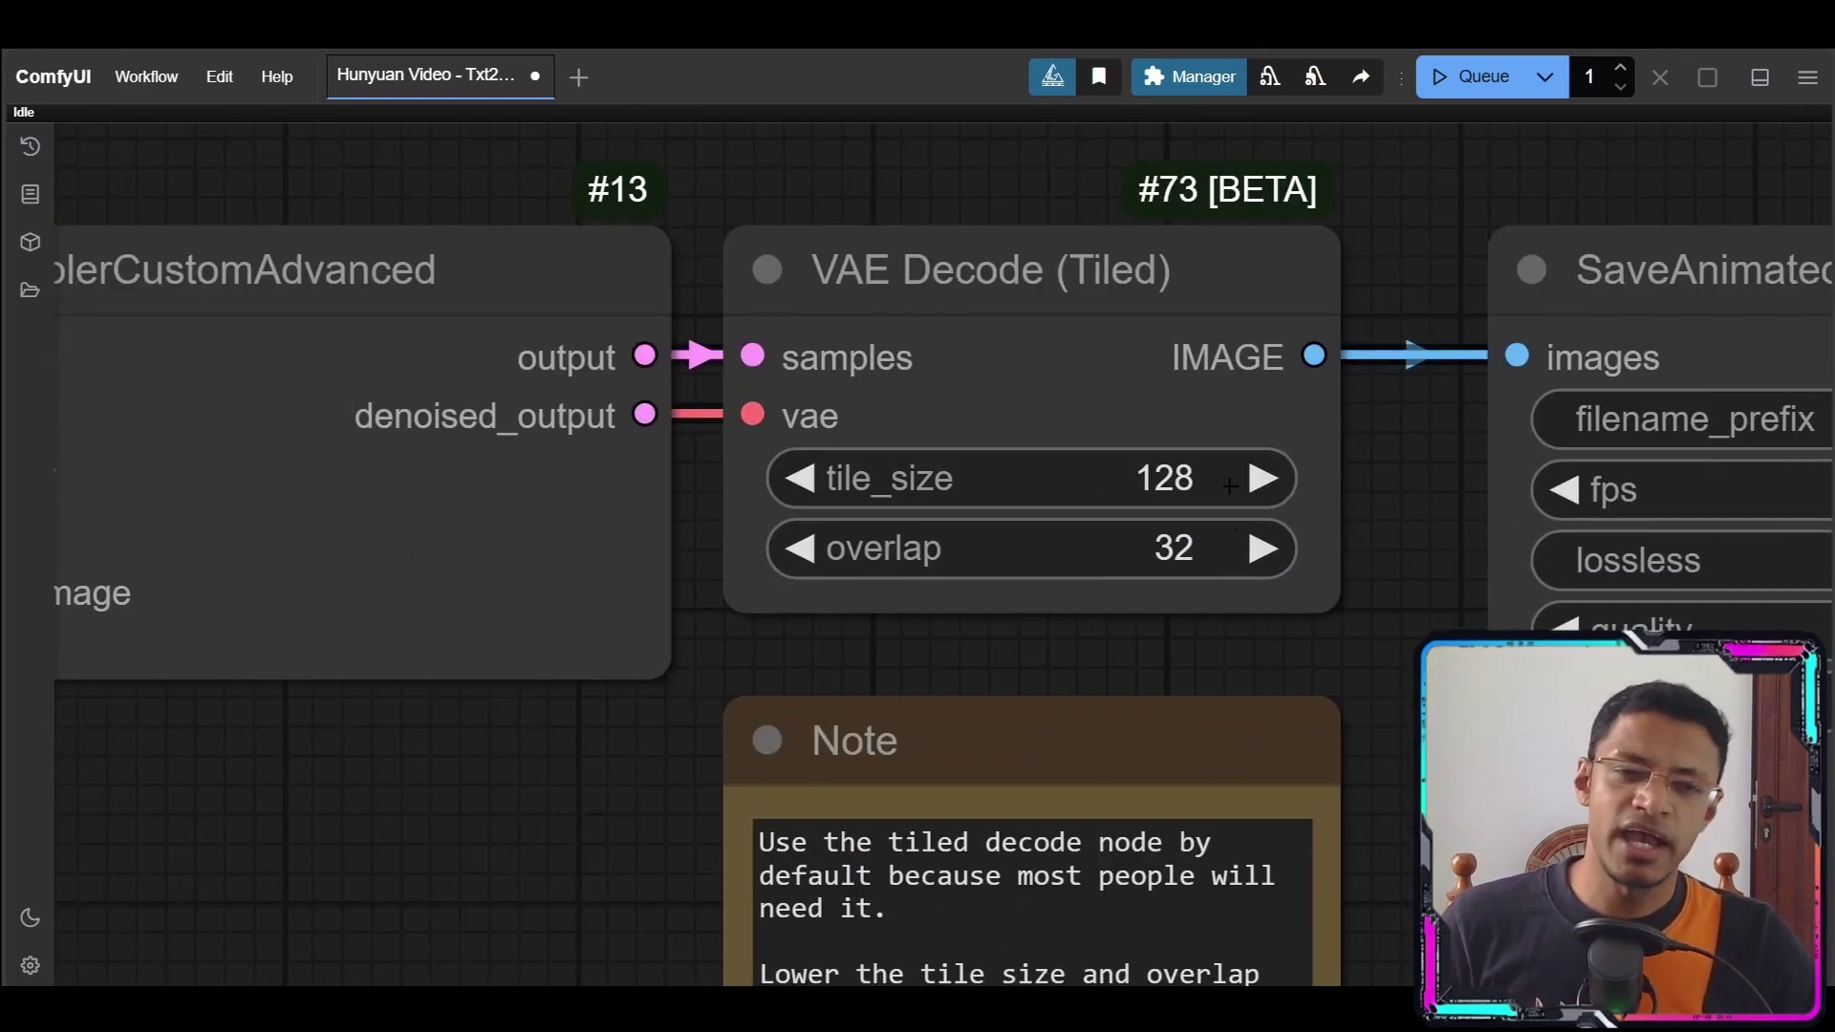
{"action": "left_click", "coordinate": [1166, 479]}
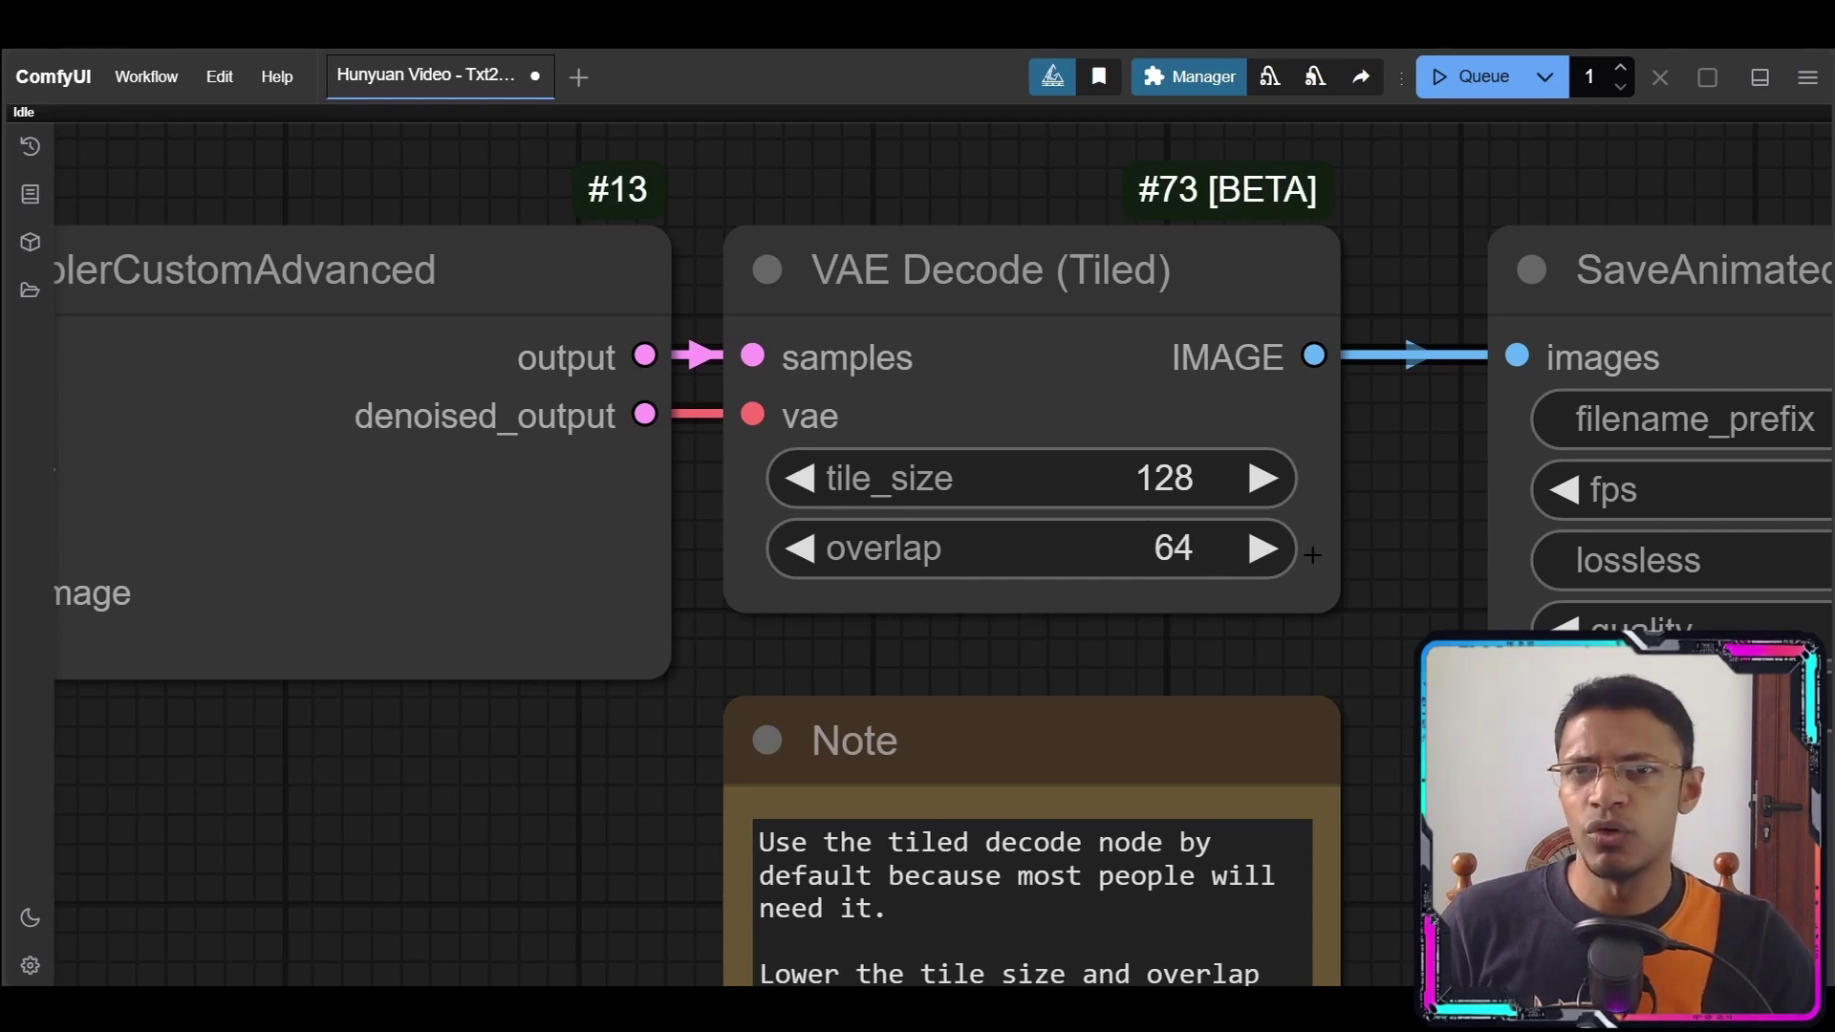
{"action": "left_click", "coordinate": [802, 548]}
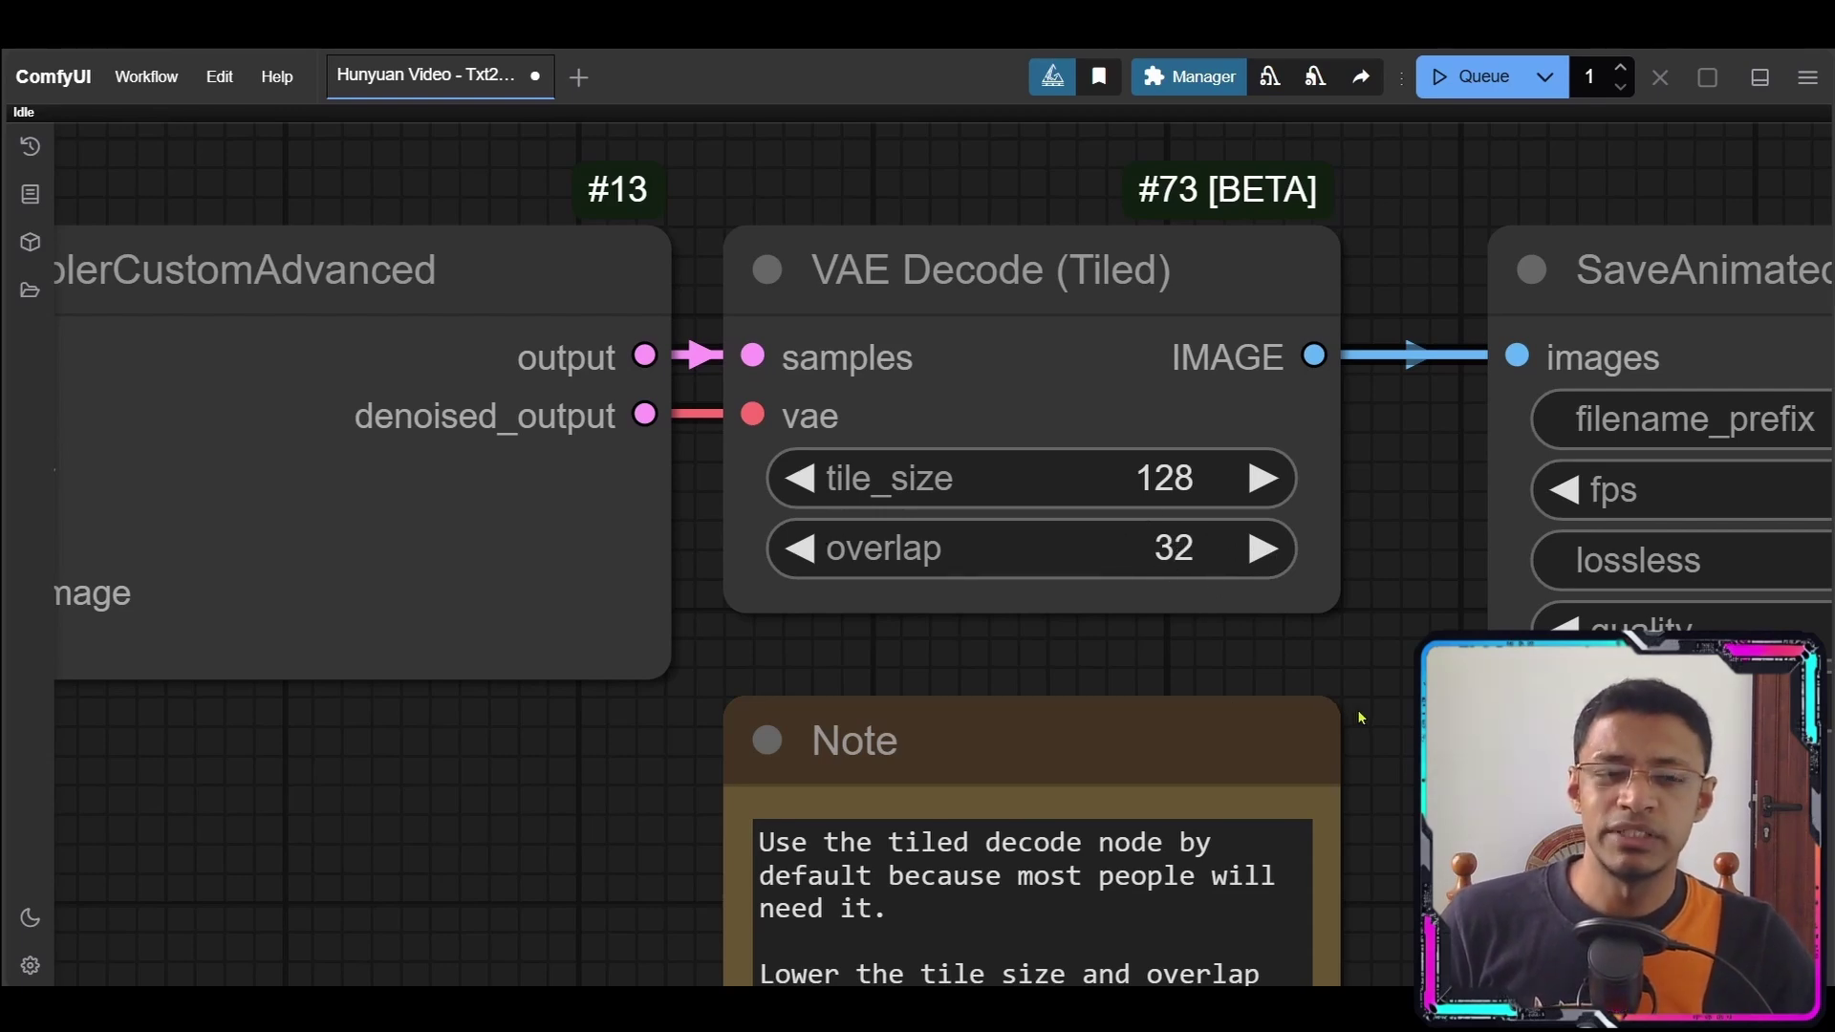
{"action": "scroll", "coordinate": [1379, 720], "scroll_direction": "down", "scroll_amount": 3}
{"action": "scroll", "coordinate": [1155, 584], "scroll_direction": "down", "scroll_amount": 3}
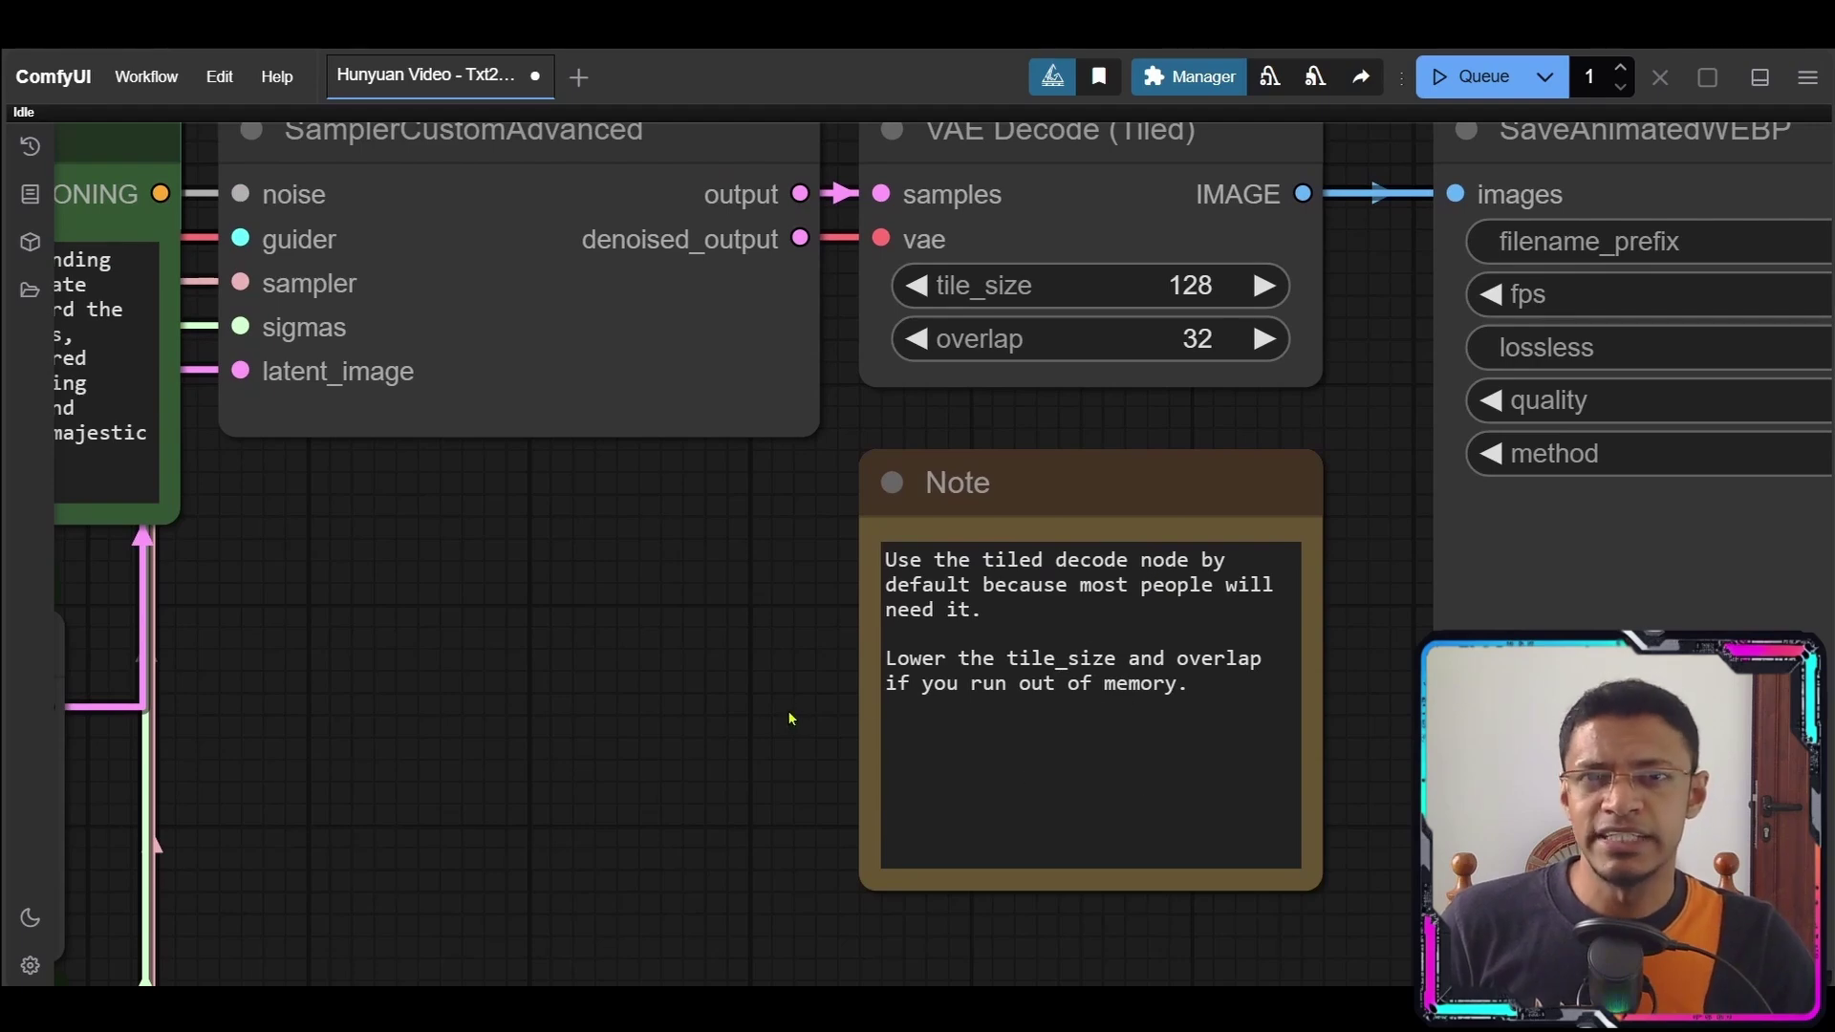
- Fit the whole workflow in view and pan the Video Combine node to the centre
{"action": "scroll", "coordinate": [734, 733], "scroll_direction": "down", "scroll_amount": 5}
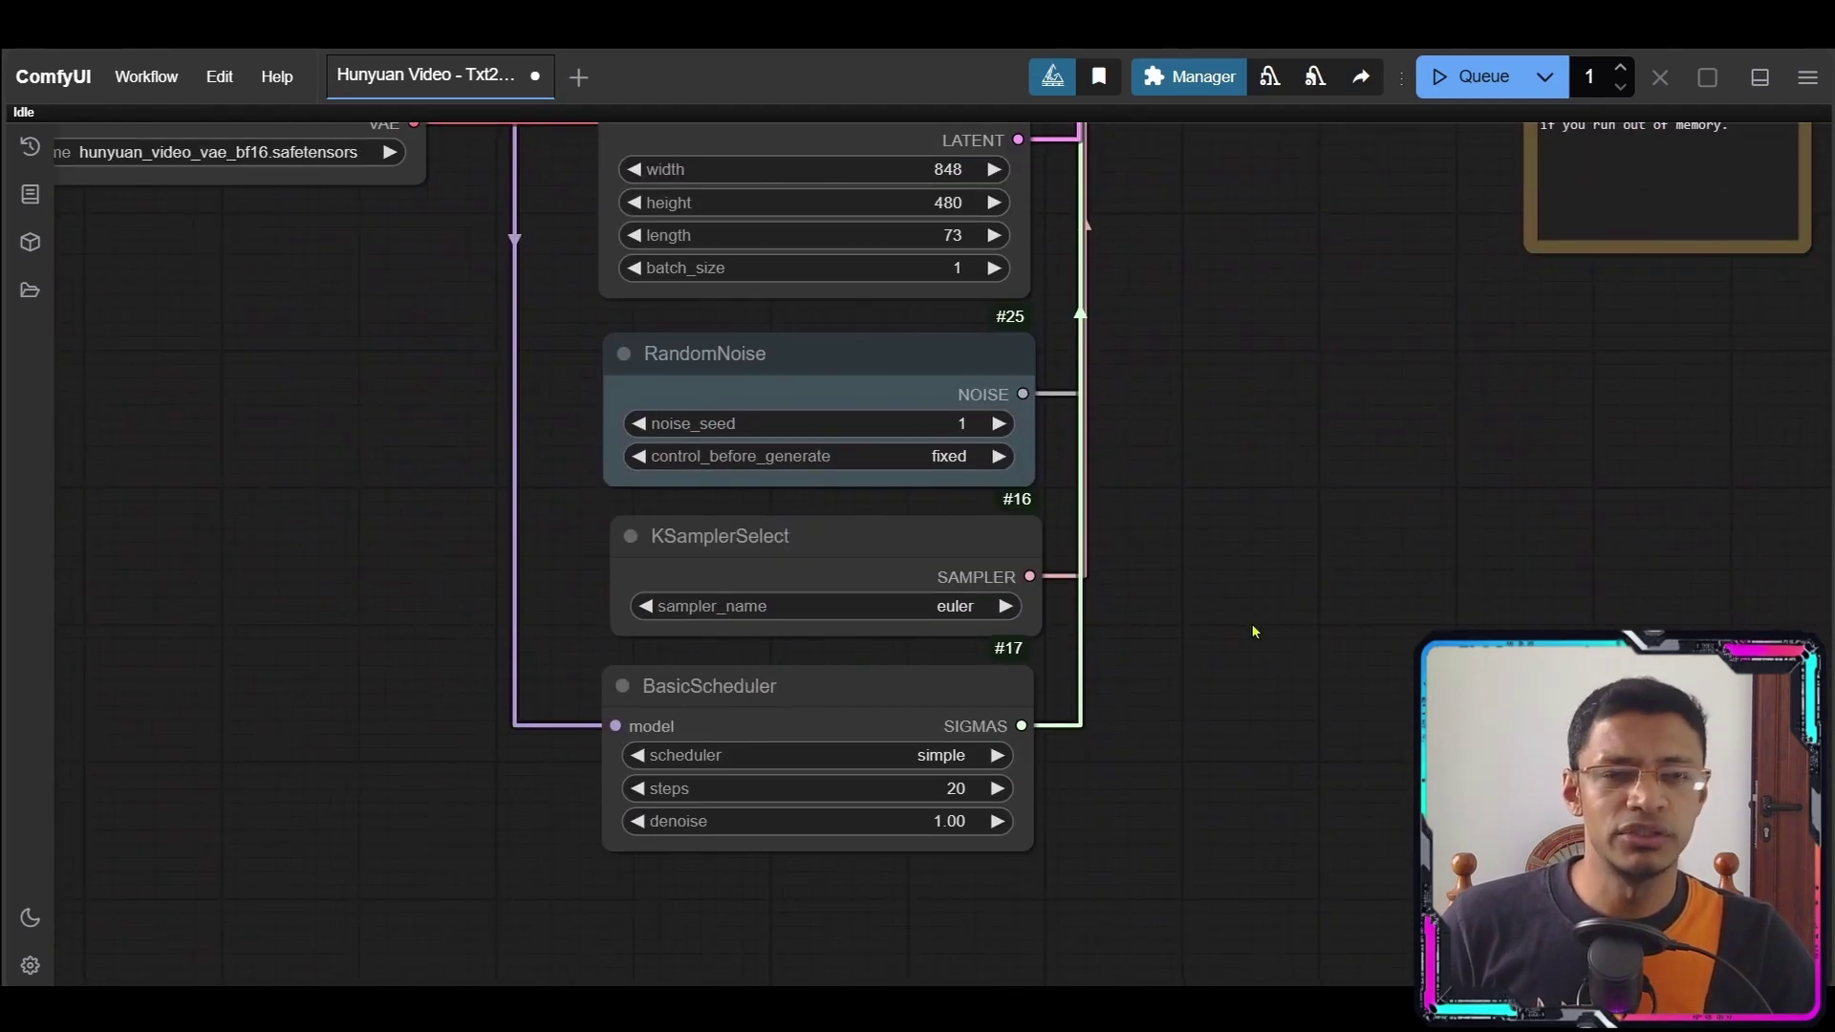
{"action": "scroll", "coordinate": [1283, 602], "scroll_direction": "down", "scroll_amount": 6}
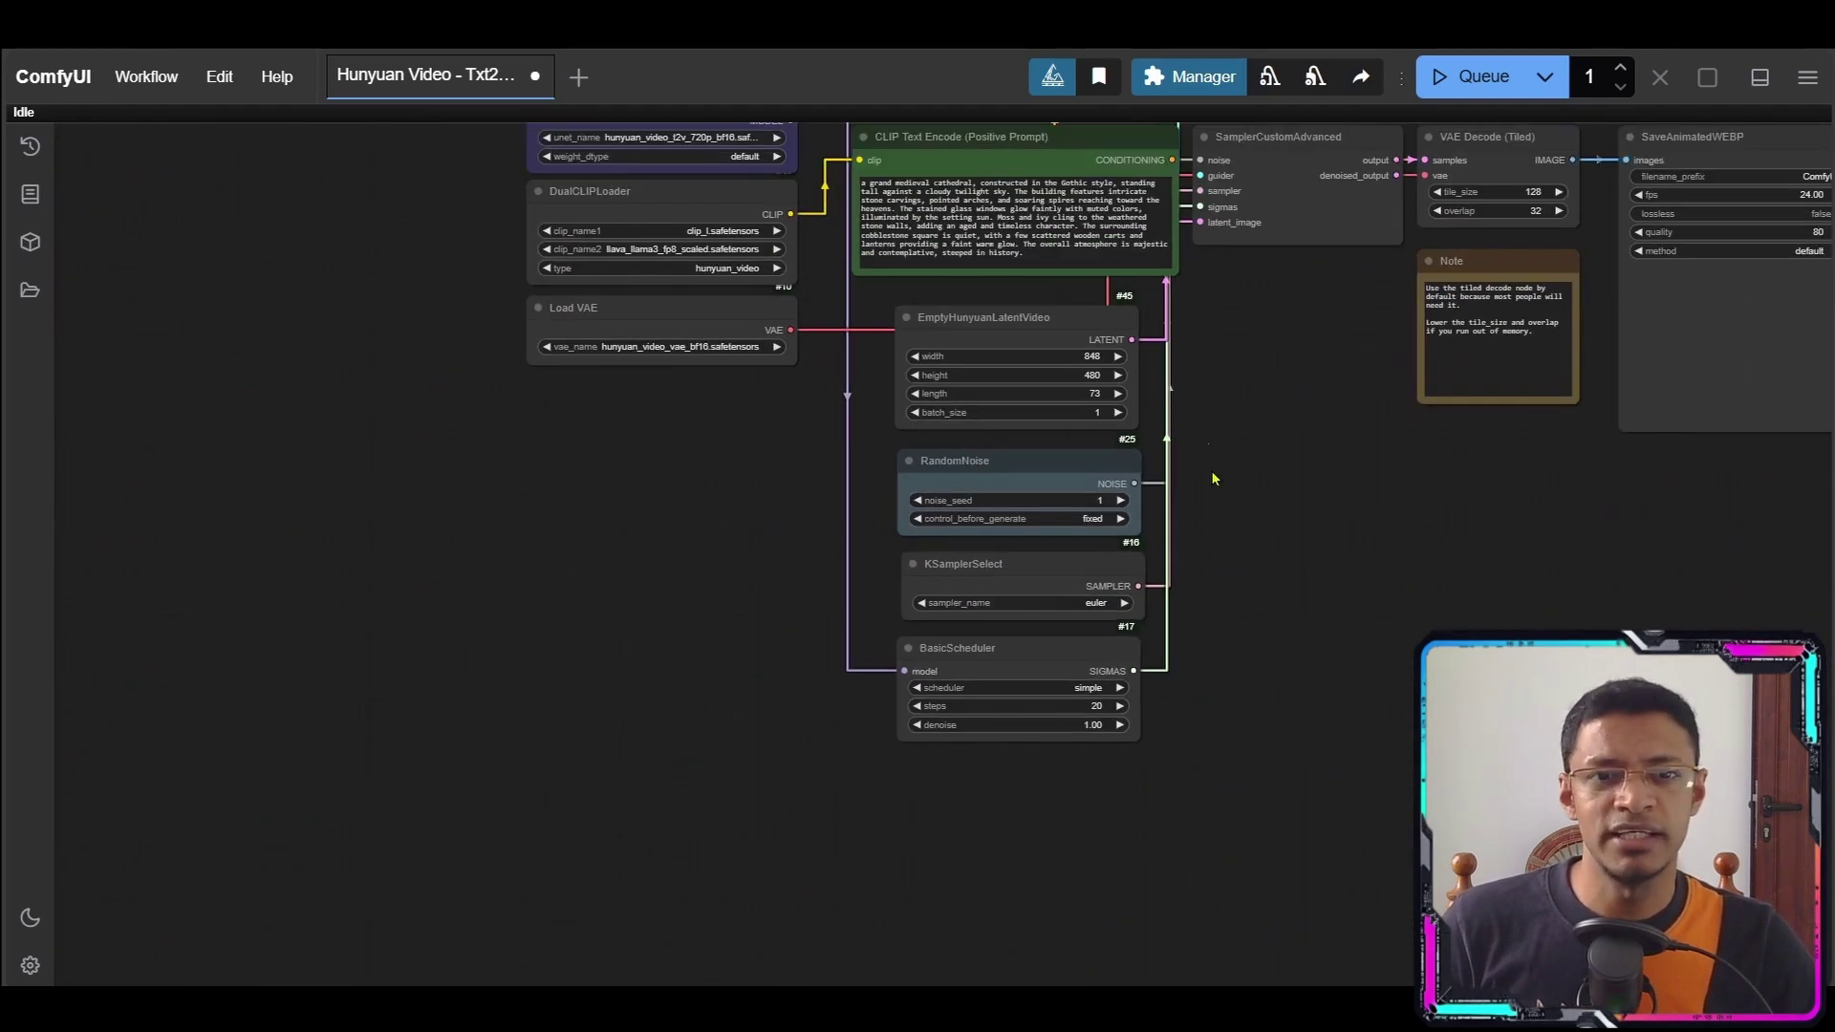
{"action": "scroll", "coordinate": [1204, 436], "scroll_direction": "up", "scroll_amount": 10}
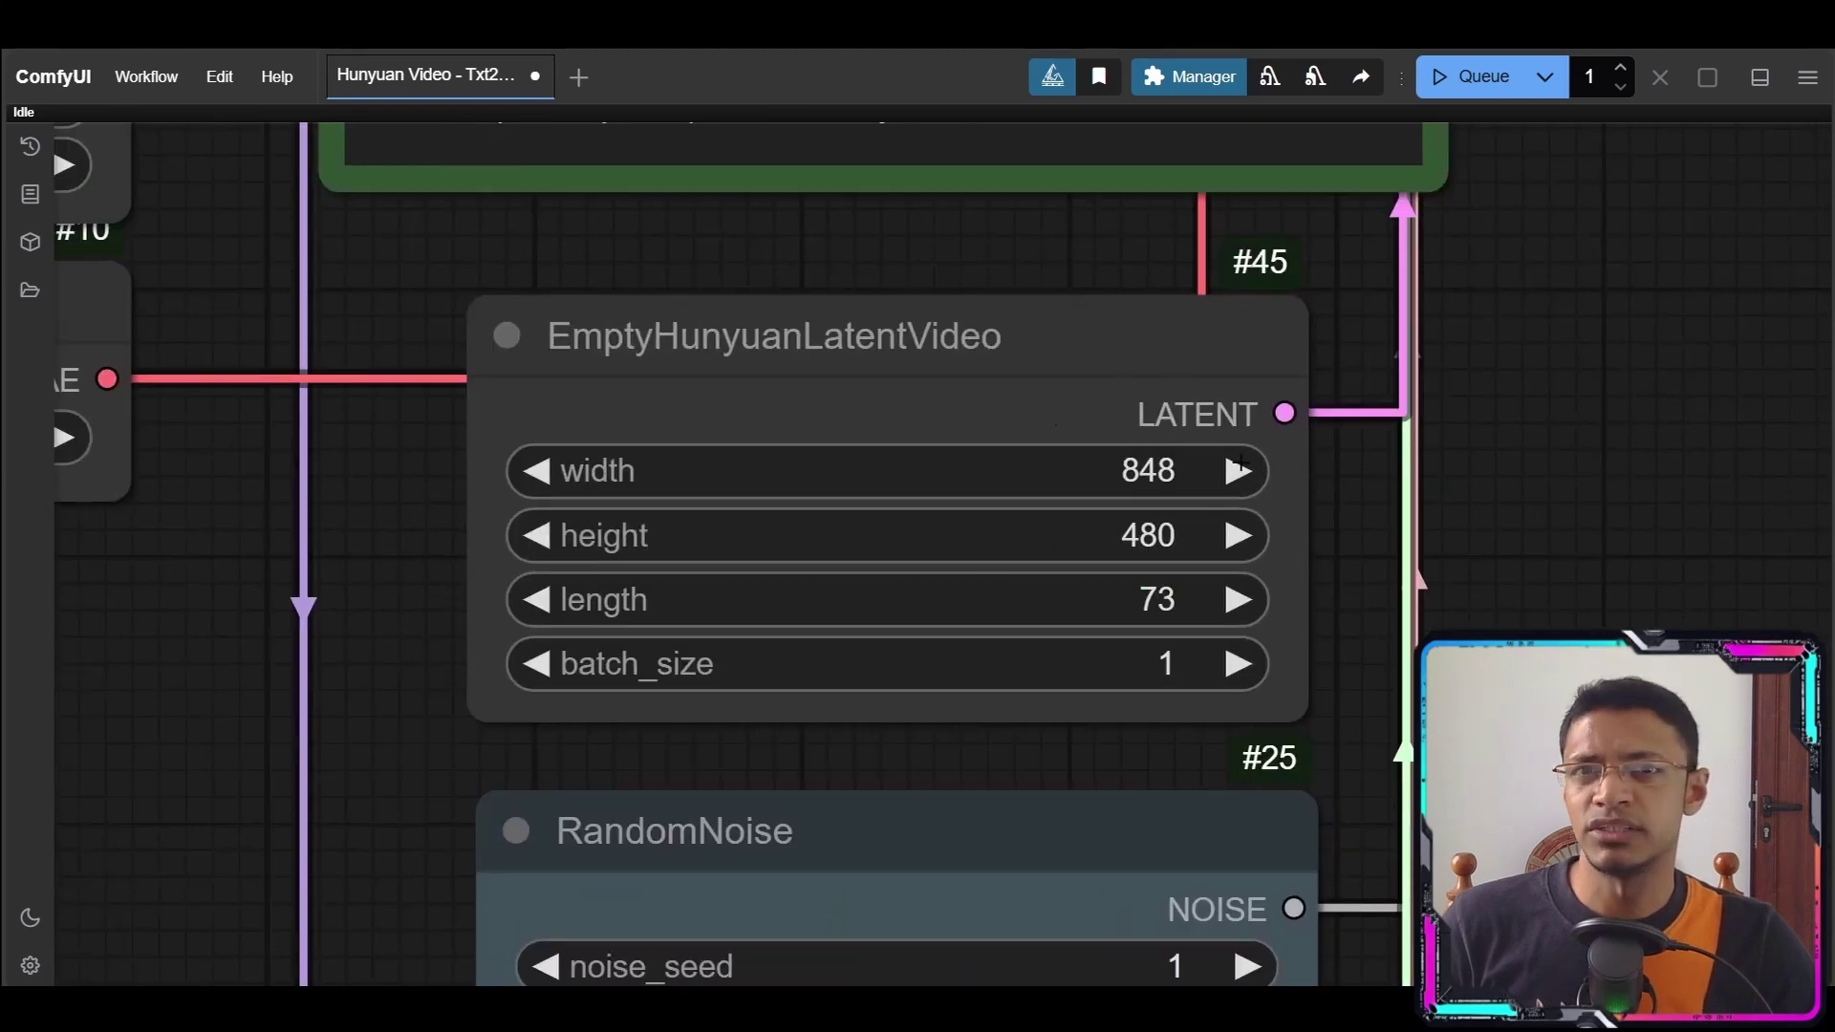
{"action": "key", "text": "period"}
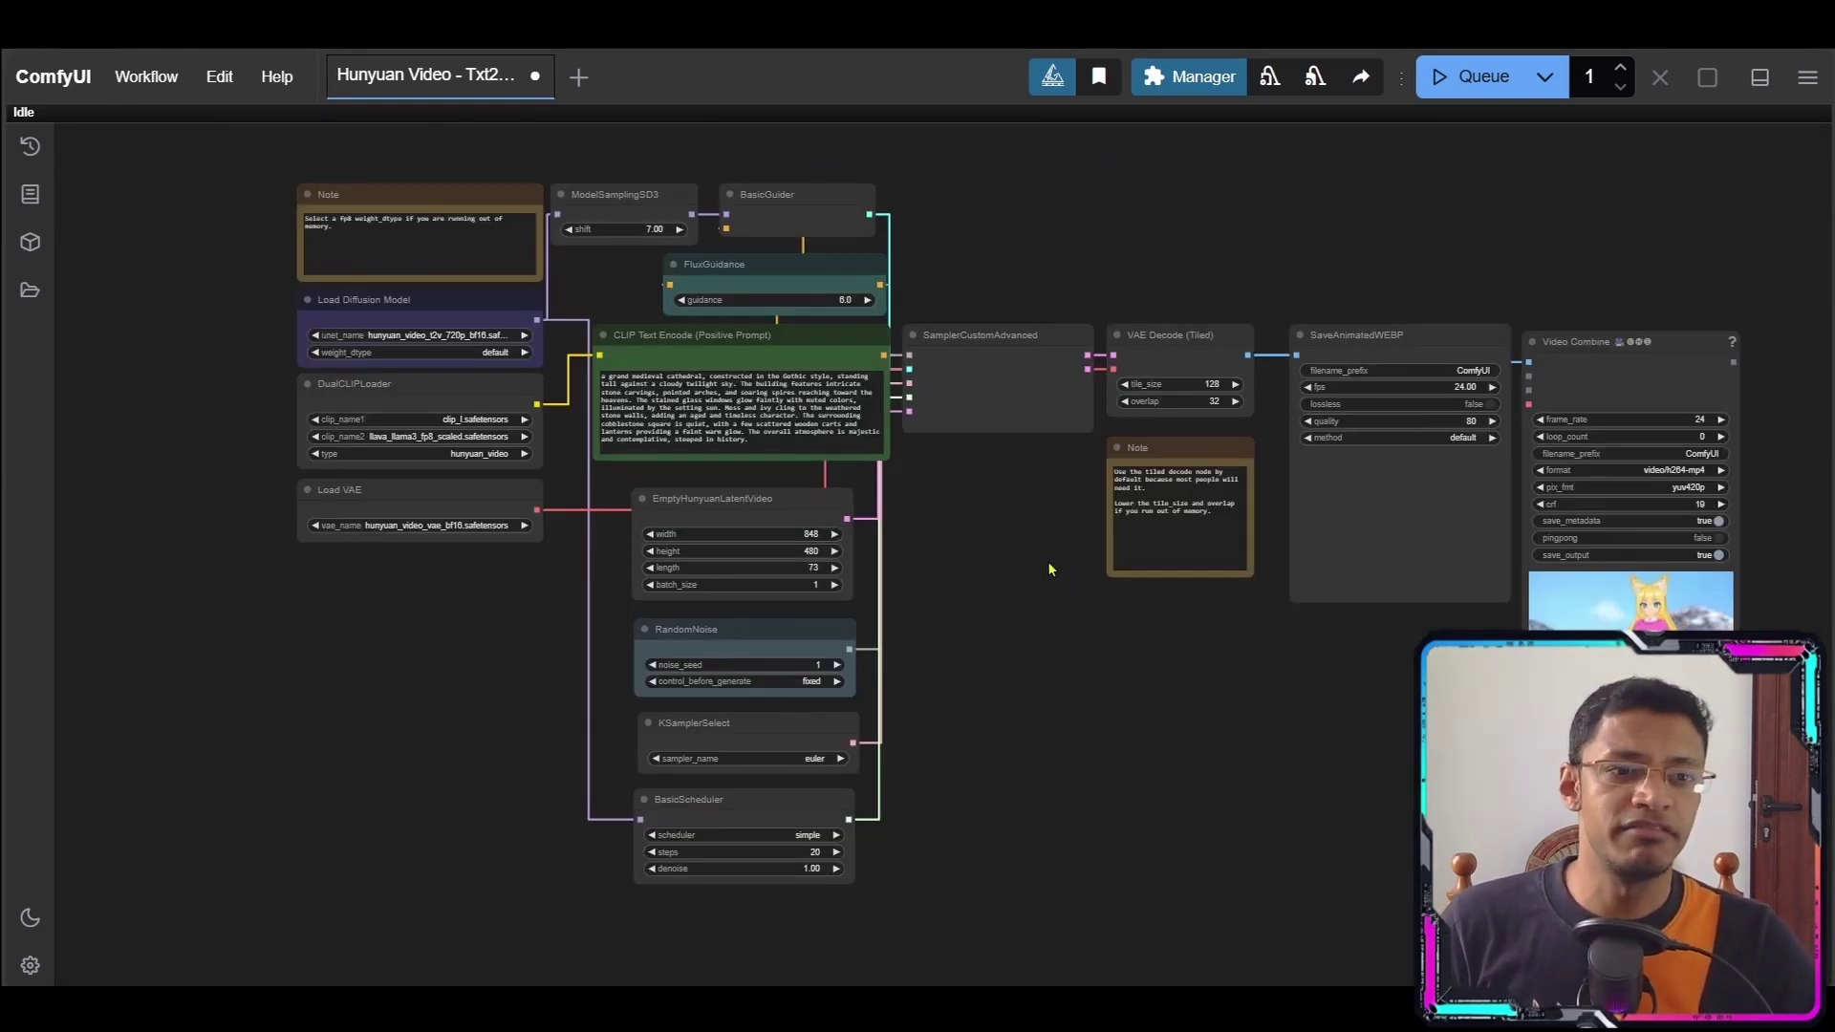
{"action": "left_click_drag", "start_coordinate": [1574, 734], "coordinate": [909, 708]}
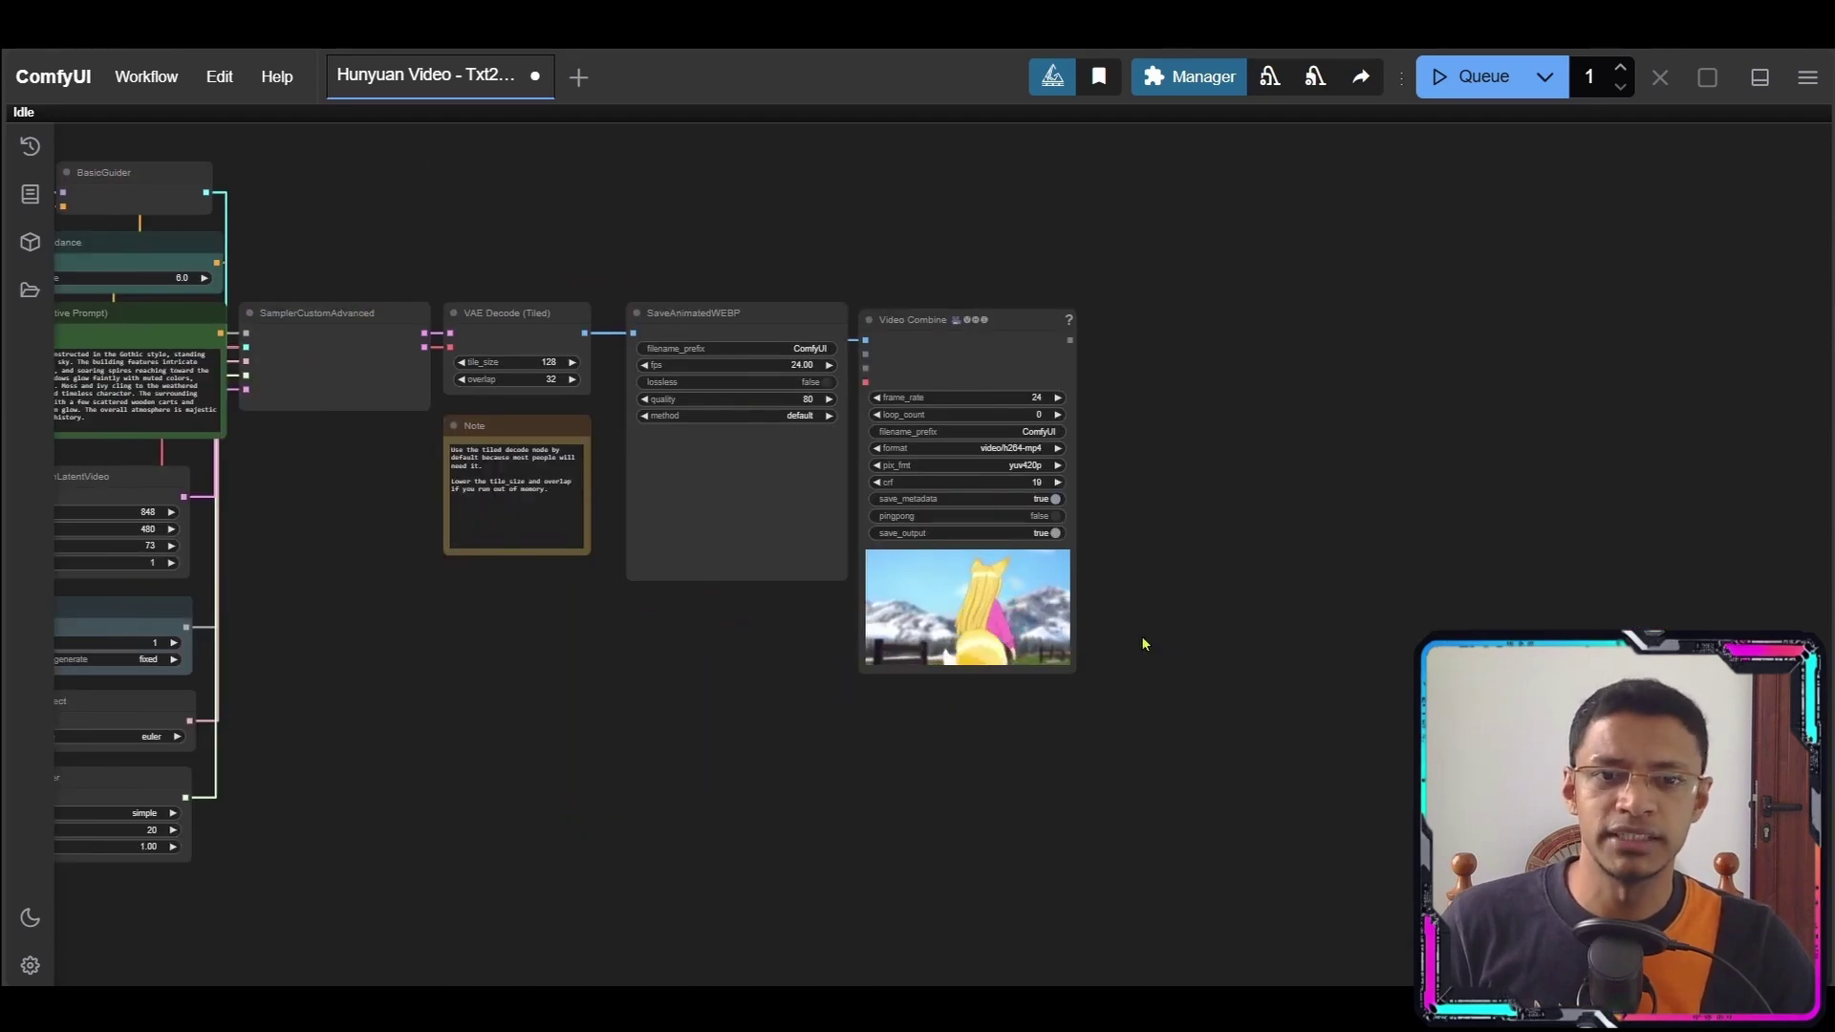
- Zoom and pan onto the Video Combine preview to watch the fox-girl video
{"action": "scroll", "coordinate": [1052, 659], "scroll_direction": "up", "scroll_amount": 14}
{"action": "left_click_drag", "start_coordinate": [1045, 614], "coordinate": [1588, 687]}
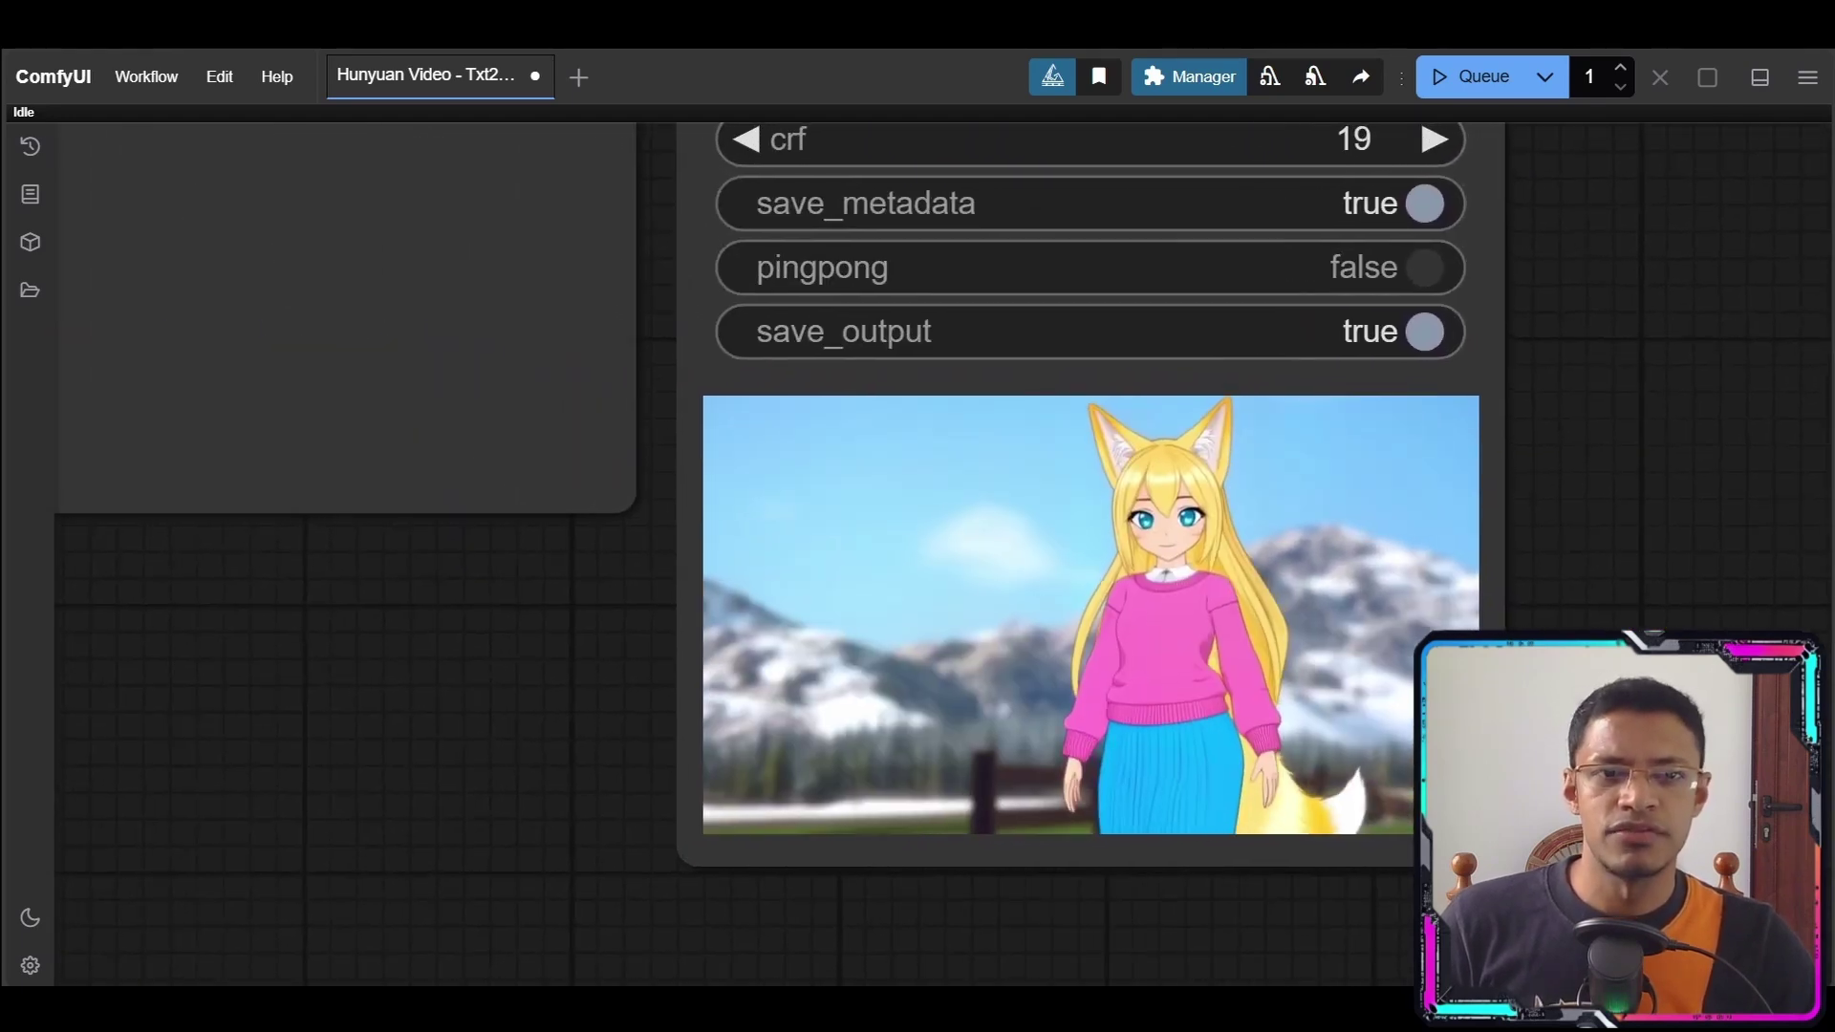
{"action": "scroll", "coordinate": [1605, 609], "scroll_direction": "up", "scroll_amount": 6}
{"action": "left_click_drag", "start_coordinate": [1605, 609], "coordinate": [1659, 550]}
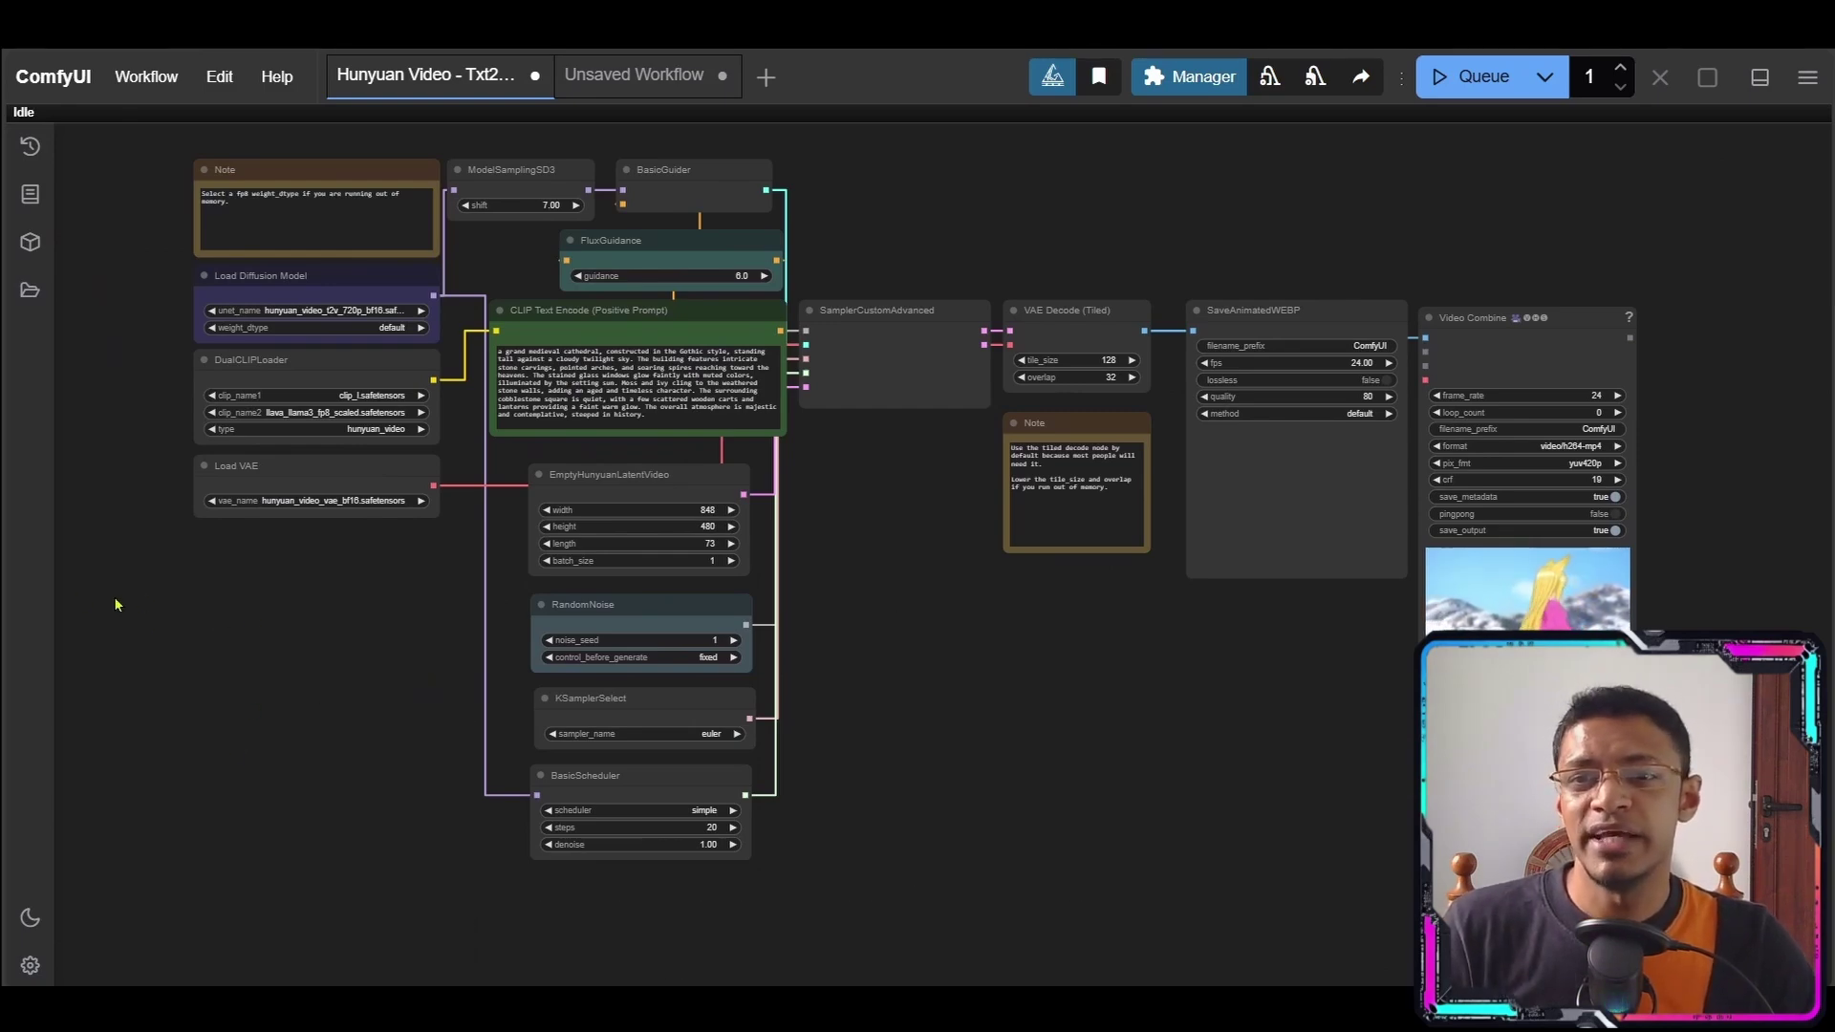
- Paste a Load Image node with example.png and attach a VAE Encode node to its IMAGE output
{"action": "scroll", "coordinate": [1091, 696], "scroll_direction": "up", "scroll_amount": 10}
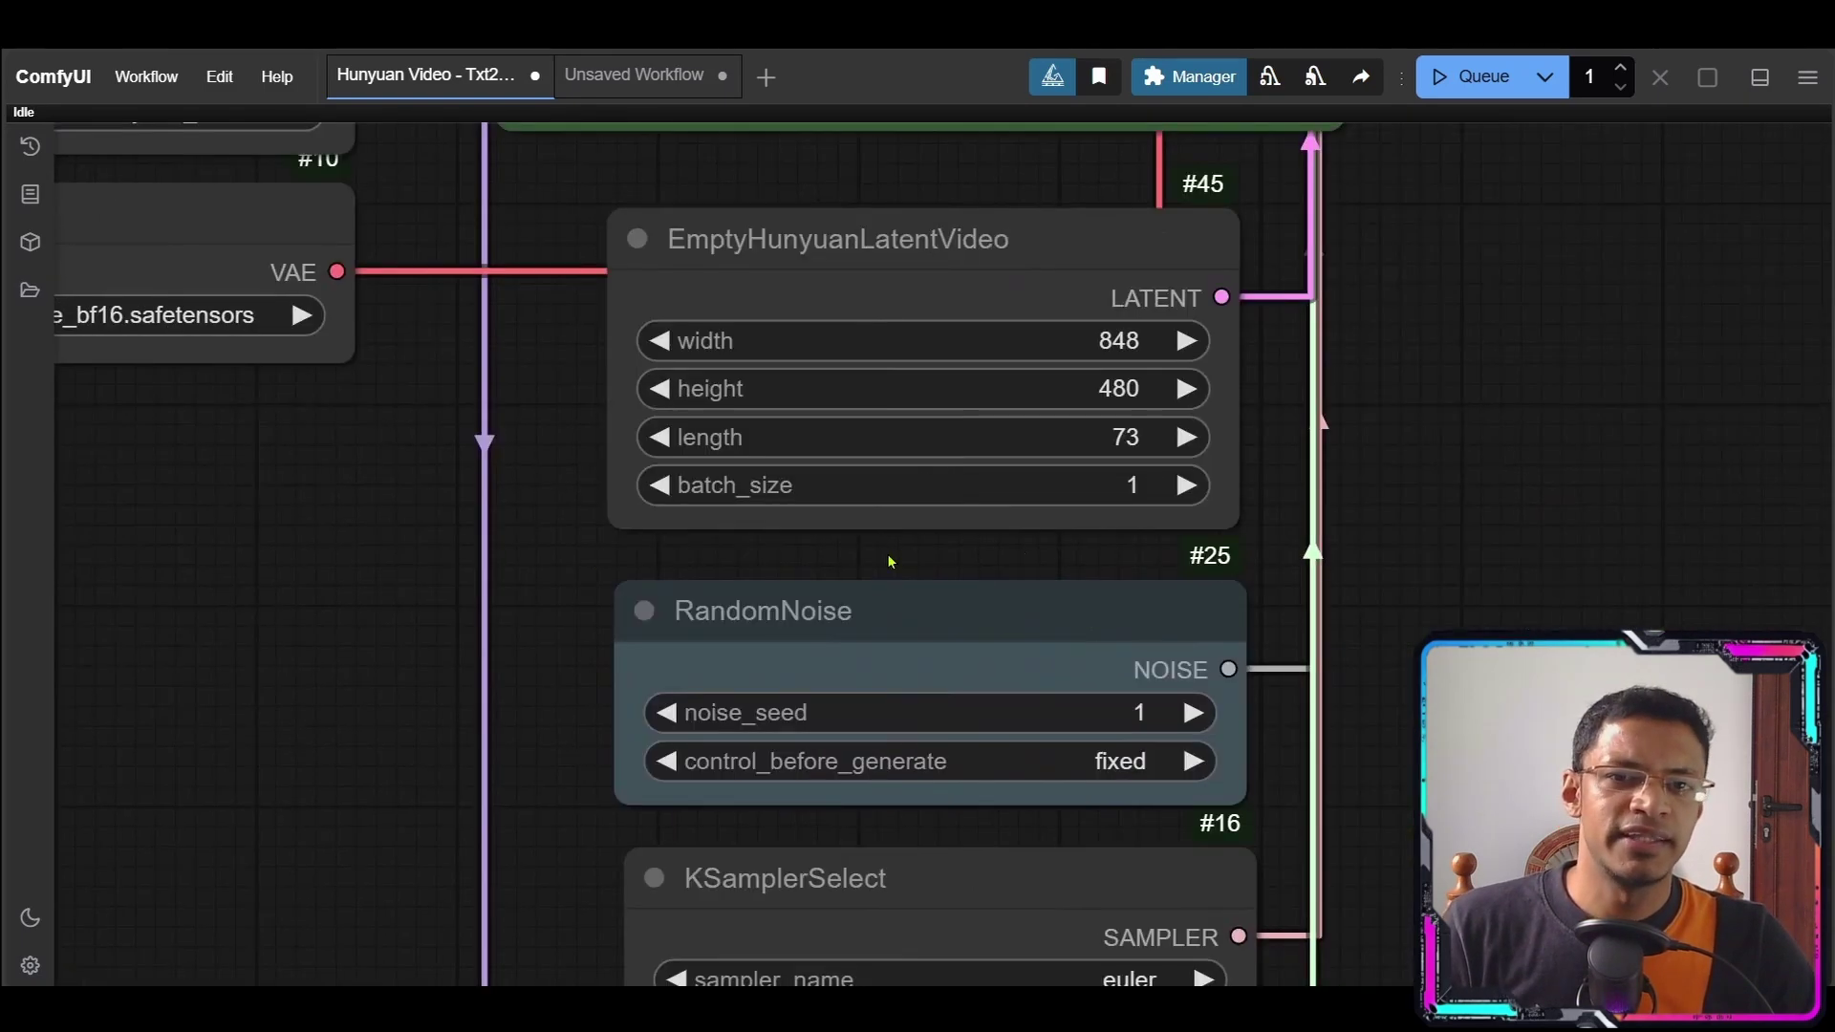
{"action": "scroll", "coordinate": [846, 579], "scroll_direction": "down", "scroll_amount": 9}
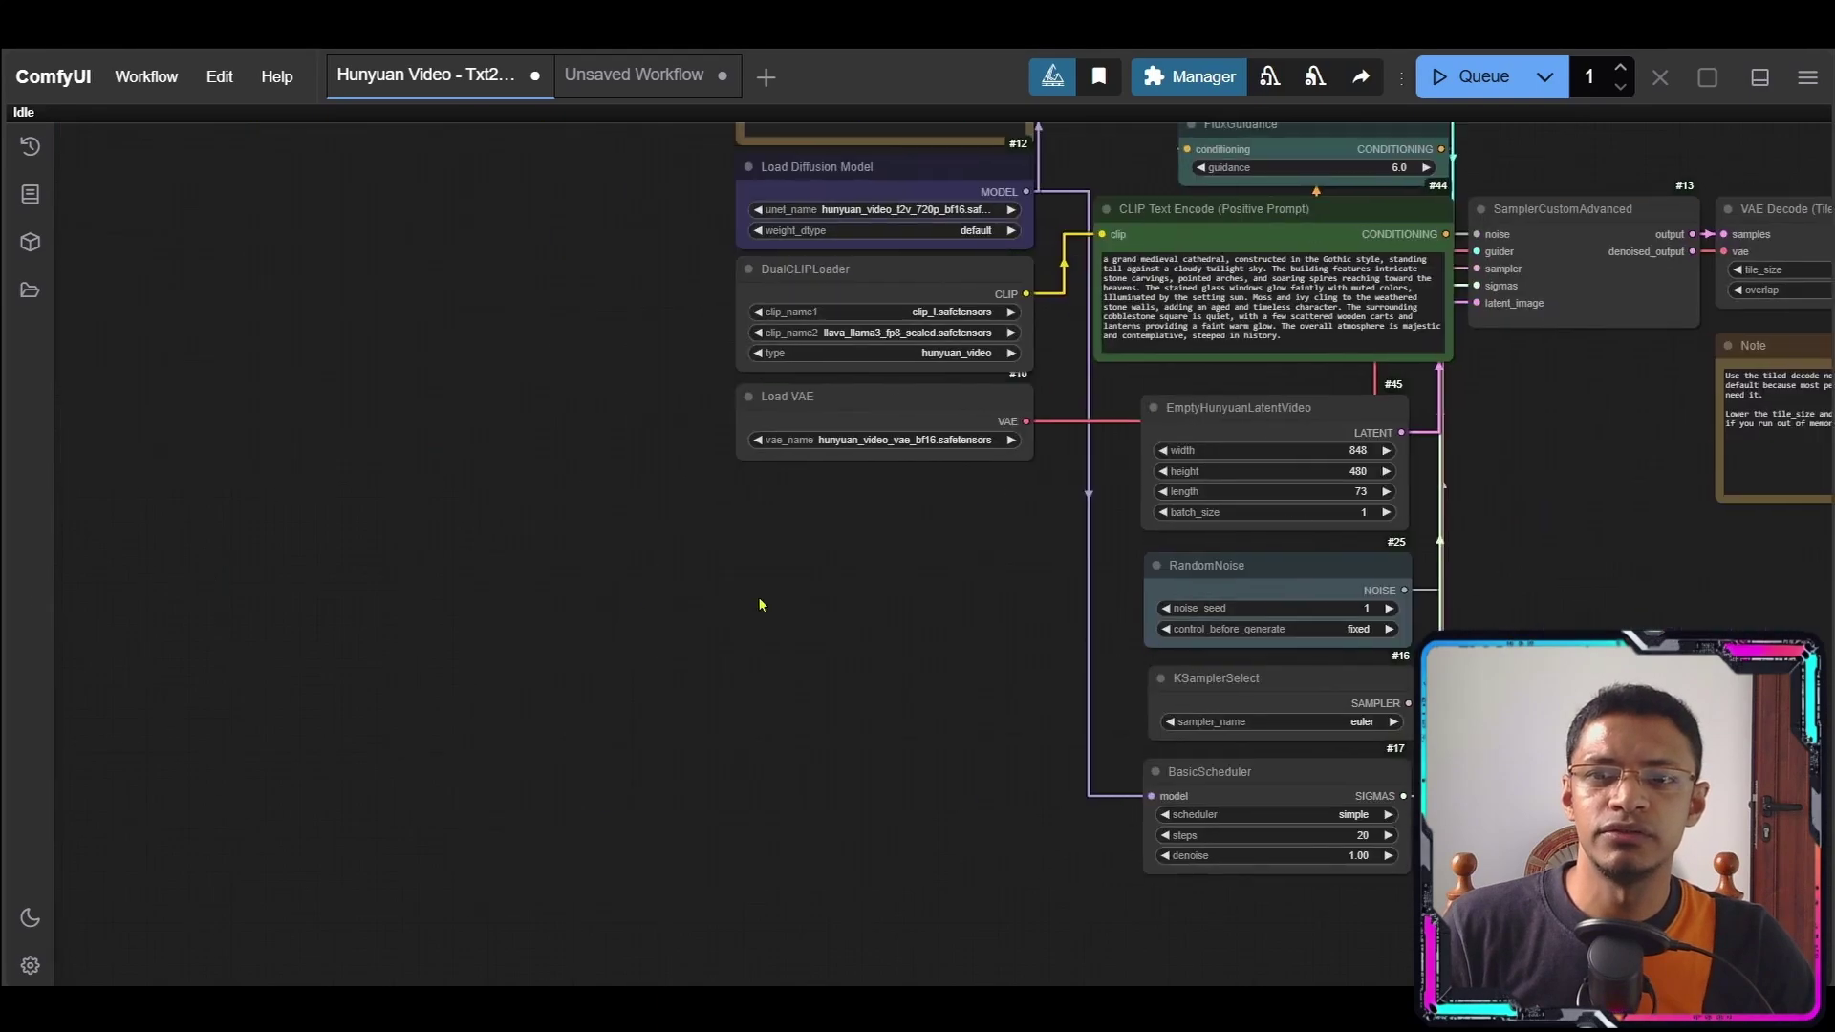
{"action": "key", "text": "ctrl+v"}
{"action": "left_click_drag", "start_coordinate": [483, 513], "coordinate": [688, 533]}
{"action": "left_click", "coordinate": [727, 564]}
{"action": "left_click_drag", "start_coordinate": [810, 514], "coordinate": [918, 533]}
- Wire Load VAE into VAE Encode and feed its LATENT into SamplerCustomAdvanced's latent_image
{"action": "left_click_drag", "start_coordinate": [1045, 418], "coordinate": [906, 572]}
{"action": "left_click_drag", "start_coordinate": [906, 572], "coordinate": [877, 605]}
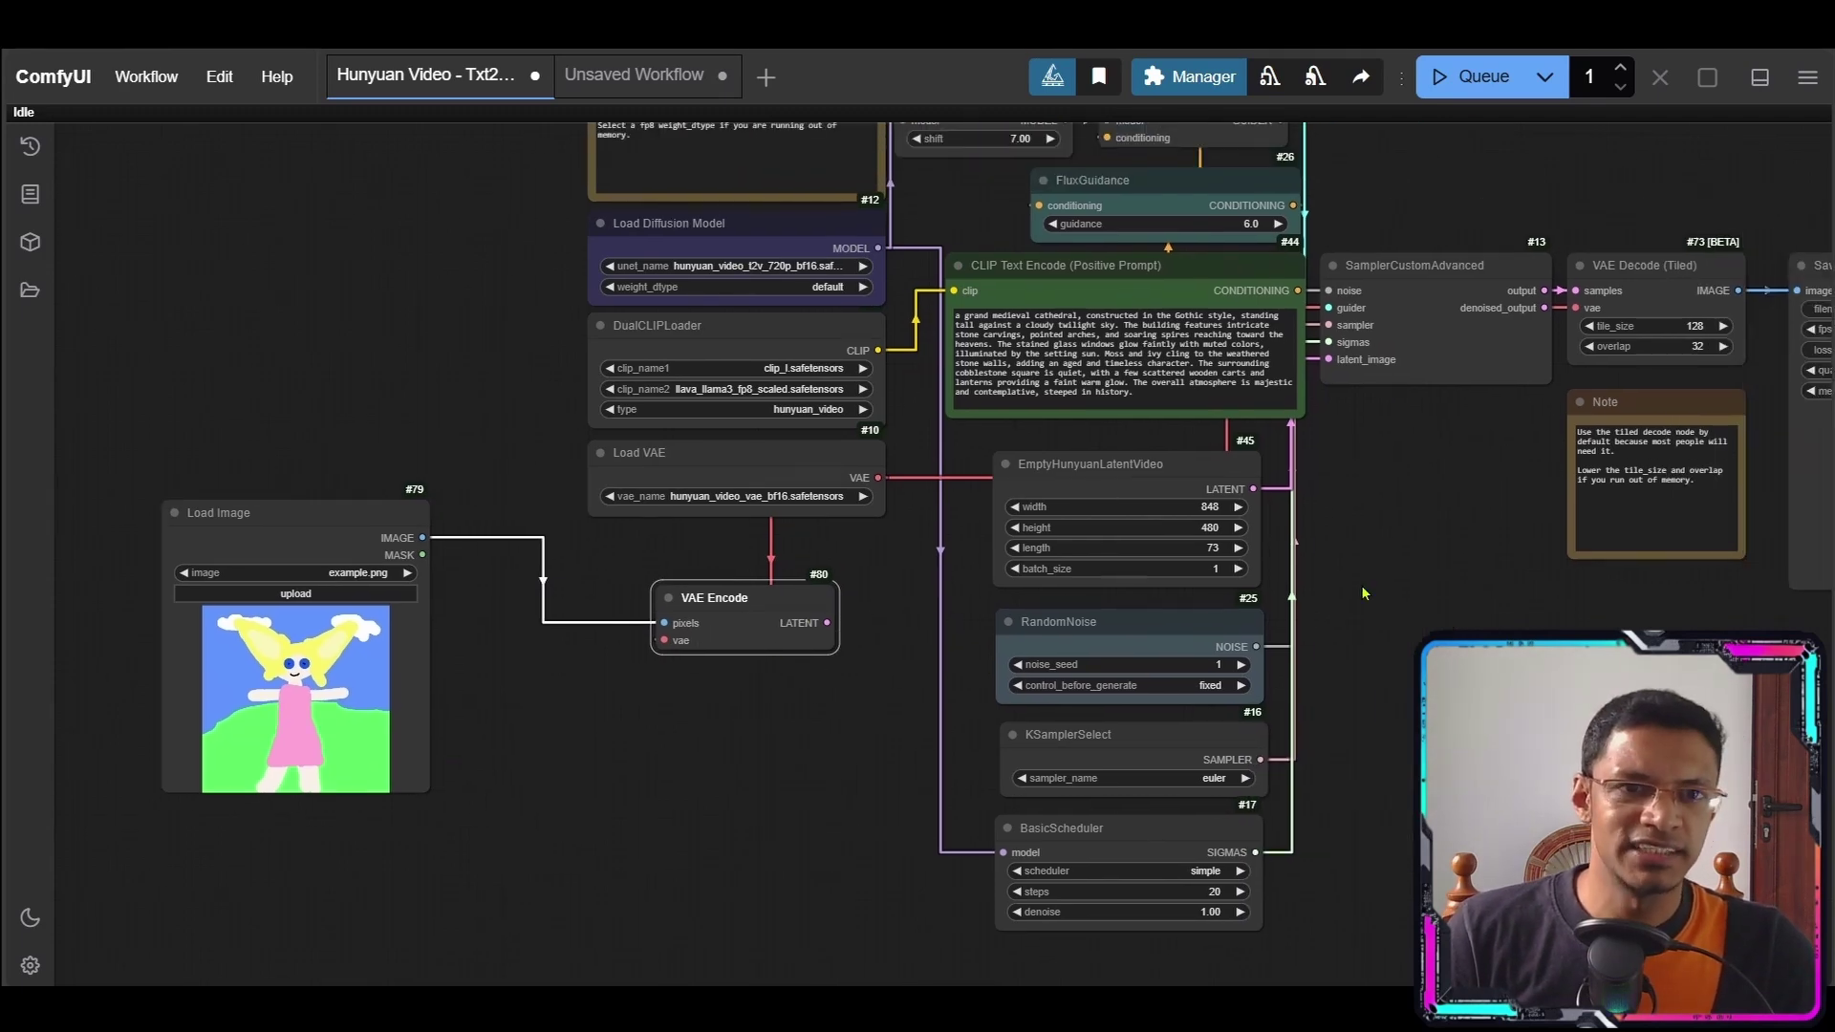
{"action": "left_click_drag", "start_coordinate": [1364, 594], "coordinate": [1229, 629]}
{"action": "left_click_drag", "start_coordinate": [692, 660], "coordinate": [1195, 395]}
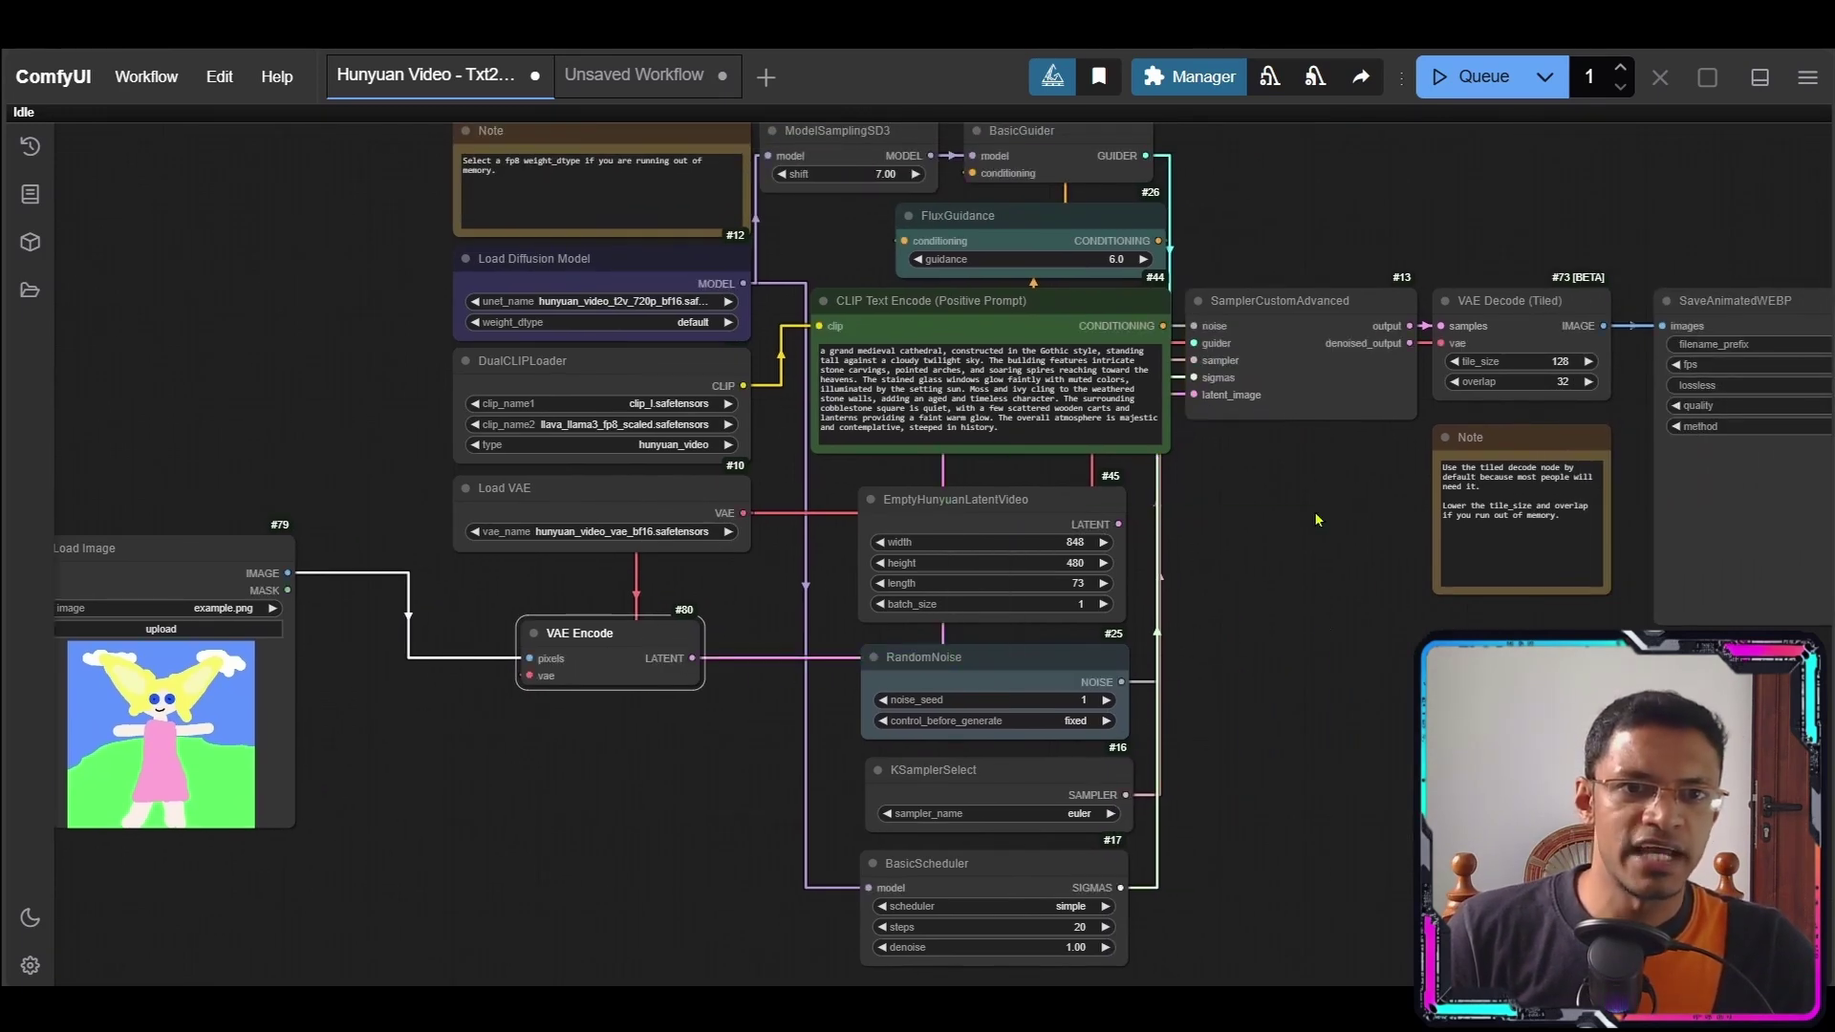
{"action": "left_click_drag", "start_coordinate": [1359, 703], "coordinate": [1201, 688]}
{"action": "left_click_drag", "start_coordinate": [1500, 709], "coordinate": [1332, 709]}
{"action": "left_click_drag", "start_coordinate": [1640, 779], "coordinate": [1138, 779]}
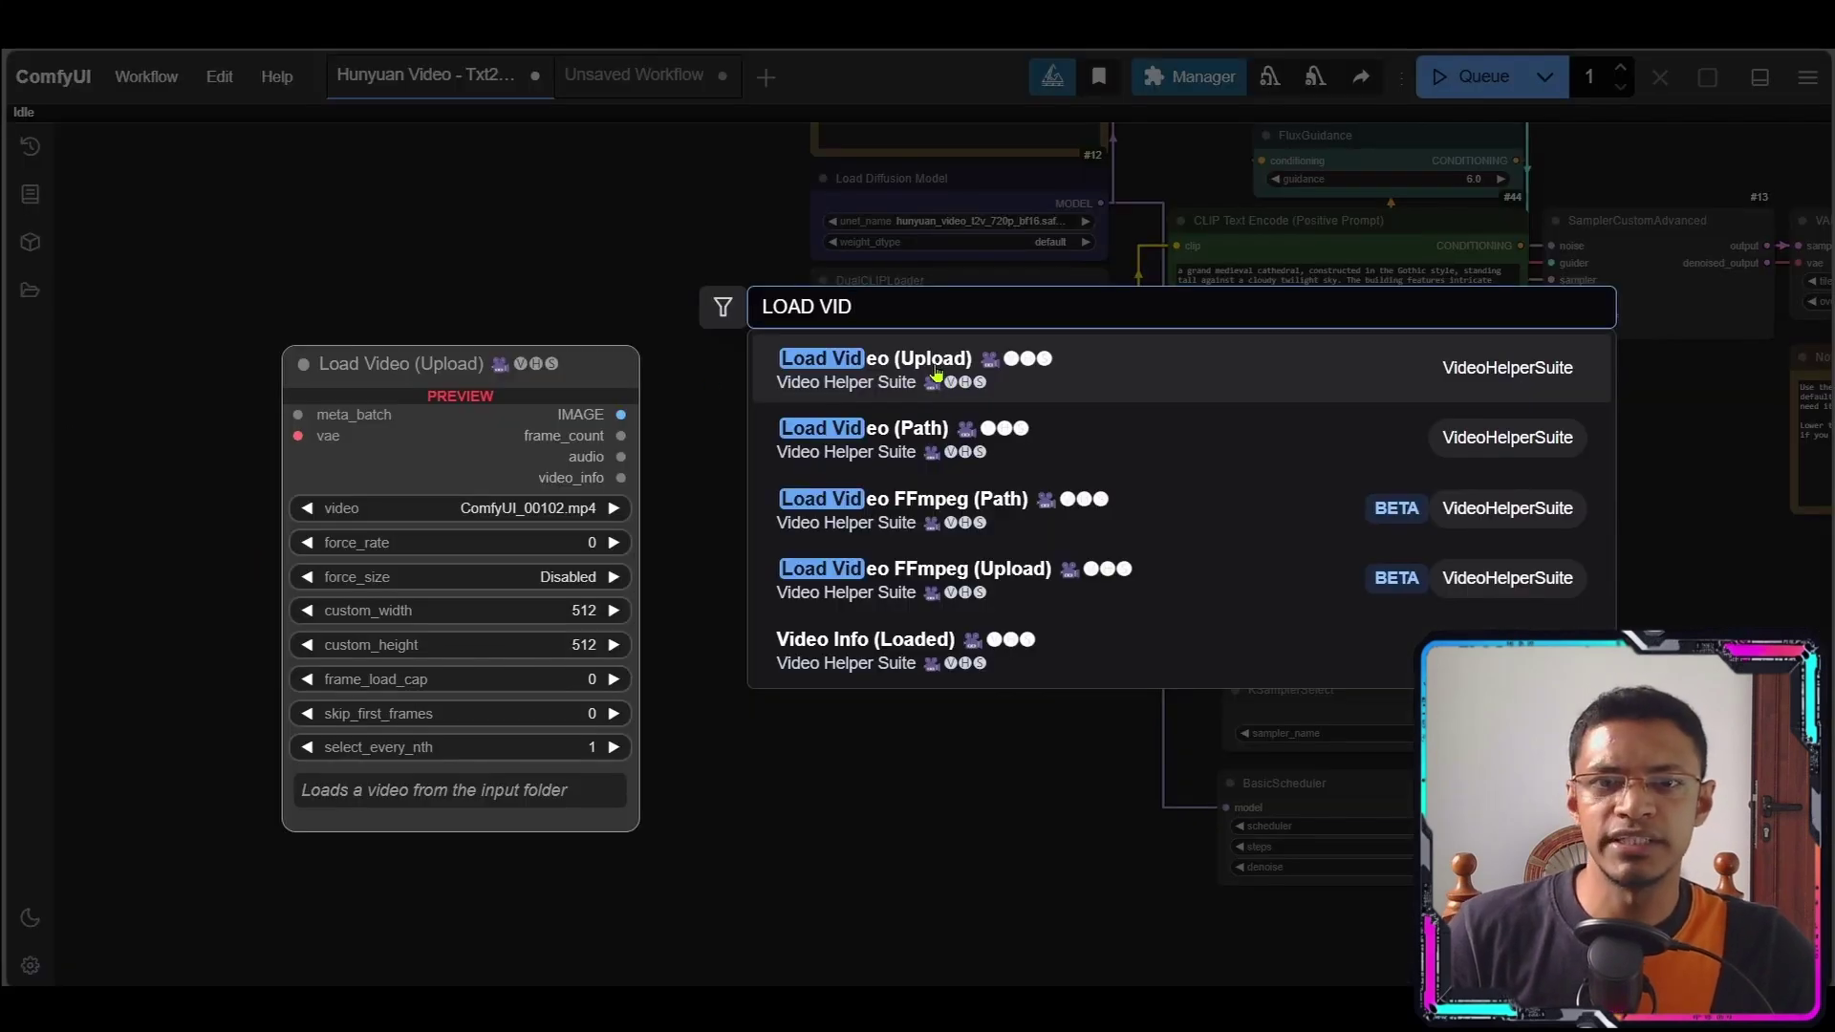
- Add a Load Video (Upload) node, wire its IMAGE into VAE Encode's pixels, and arrange both nodes
{"action": "left_click", "coordinate": [929, 372]}
{"action": "left_click_drag", "start_coordinate": [401, 524], "coordinate": [404, 417]}
{"action": "scroll", "coordinate": [607, 574], "scroll_direction": "up", "scroll_amount": 3}
{"action": "left_click_drag", "start_coordinate": [552, 448], "coordinate": [653, 462]}
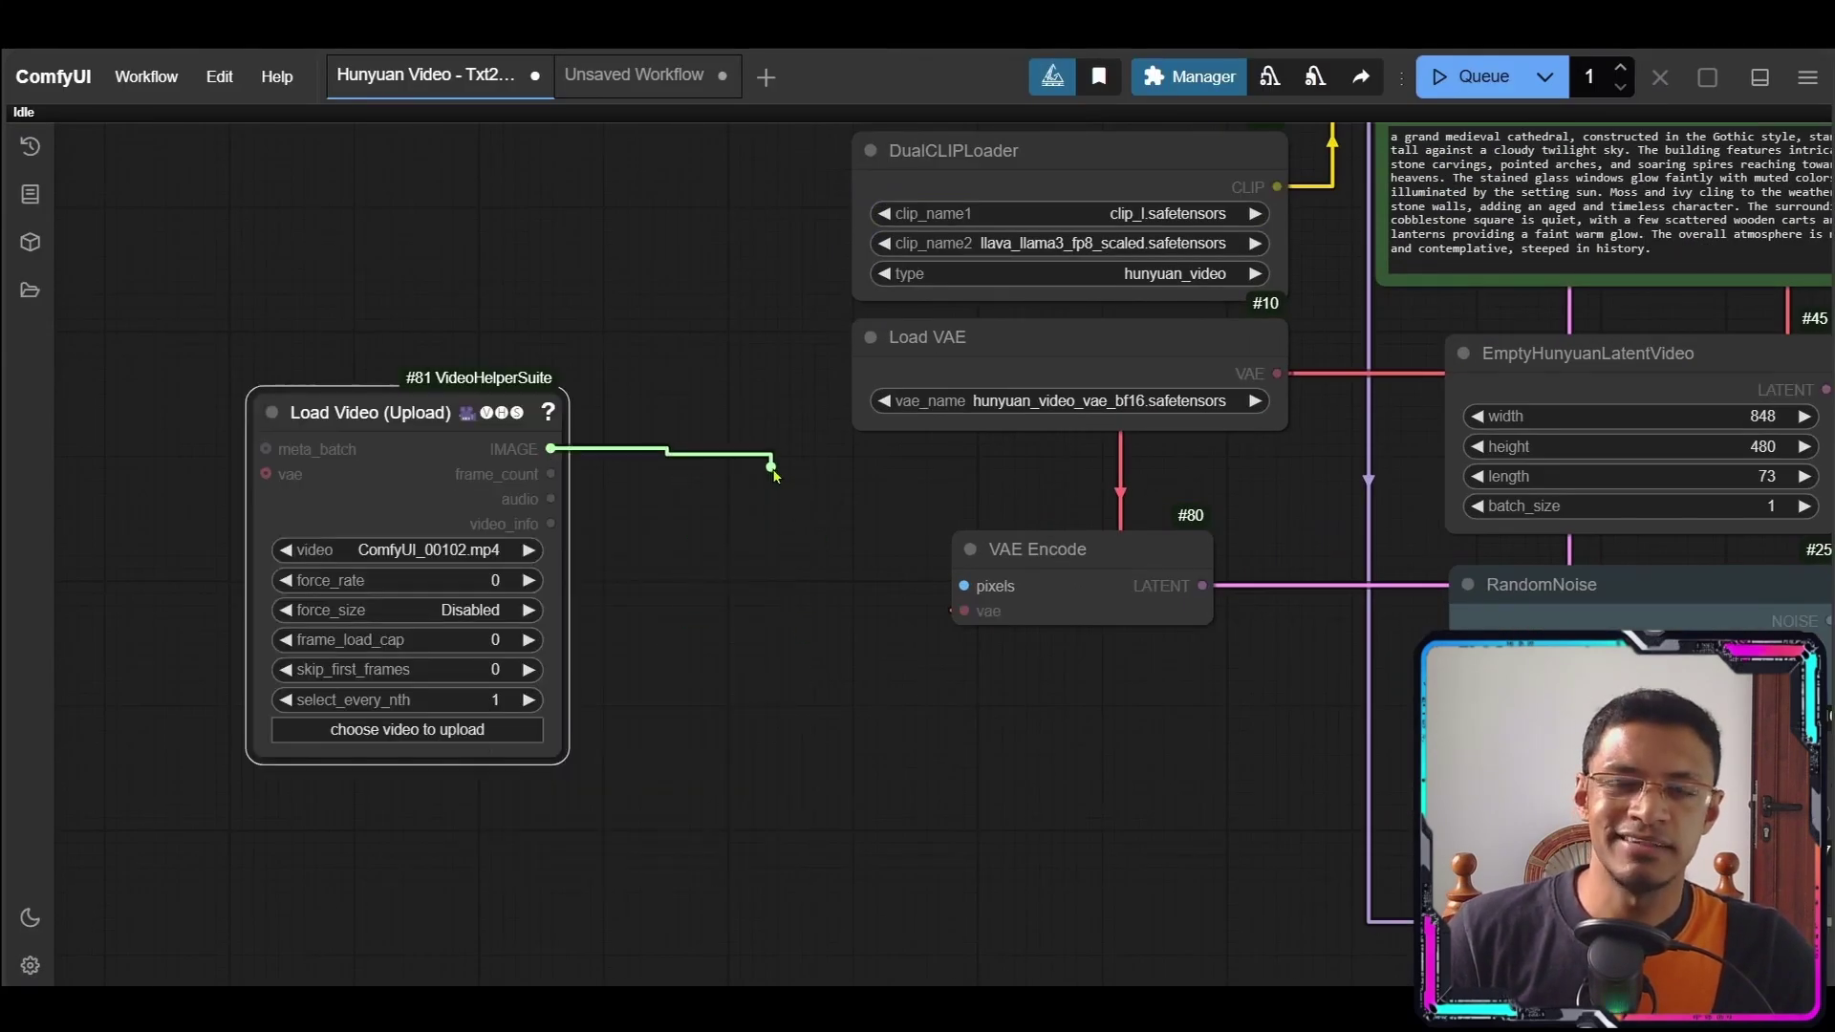
{"action": "left_click_drag", "start_coordinate": [901, 521], "coordinate": [965, 586]}
{"action": "scroll", "coordinate": [959, 463], "scroll_direction": "down", "scroll_amount": 5}
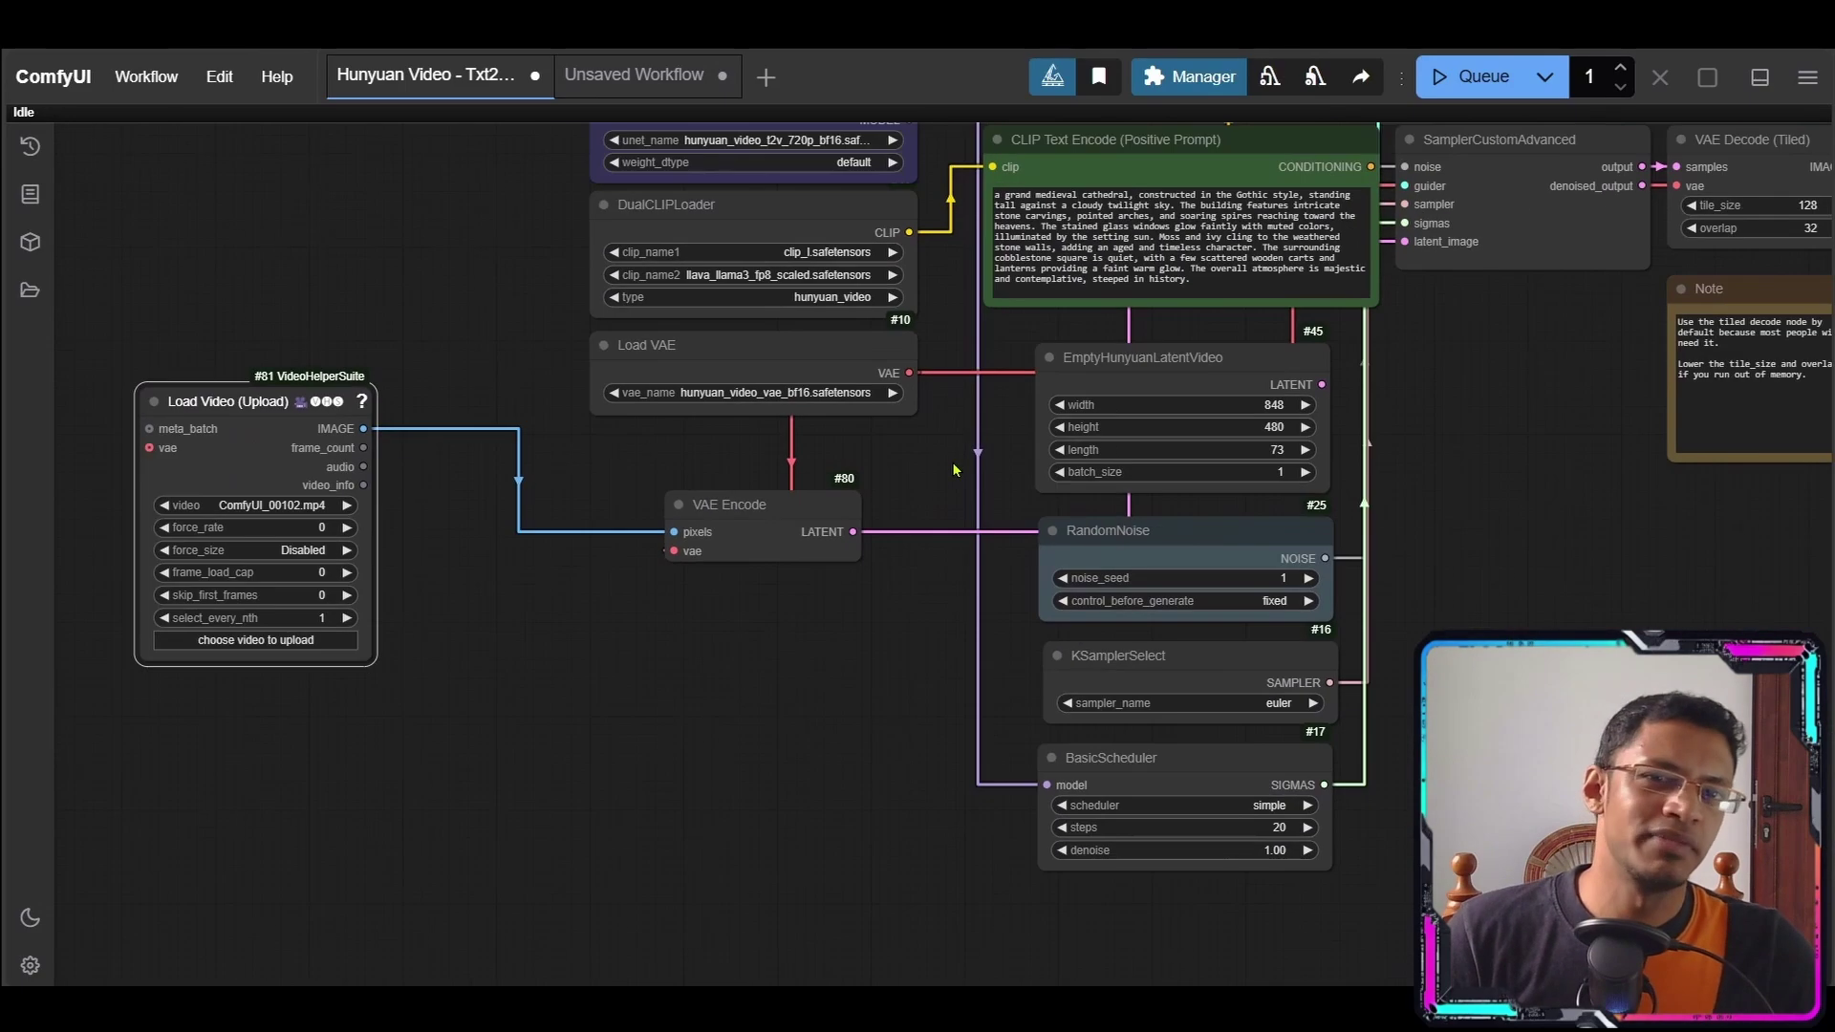
{"action": "left_click_drag", "start_coordinate": [774, 535], "coordinate": [858, 500]}
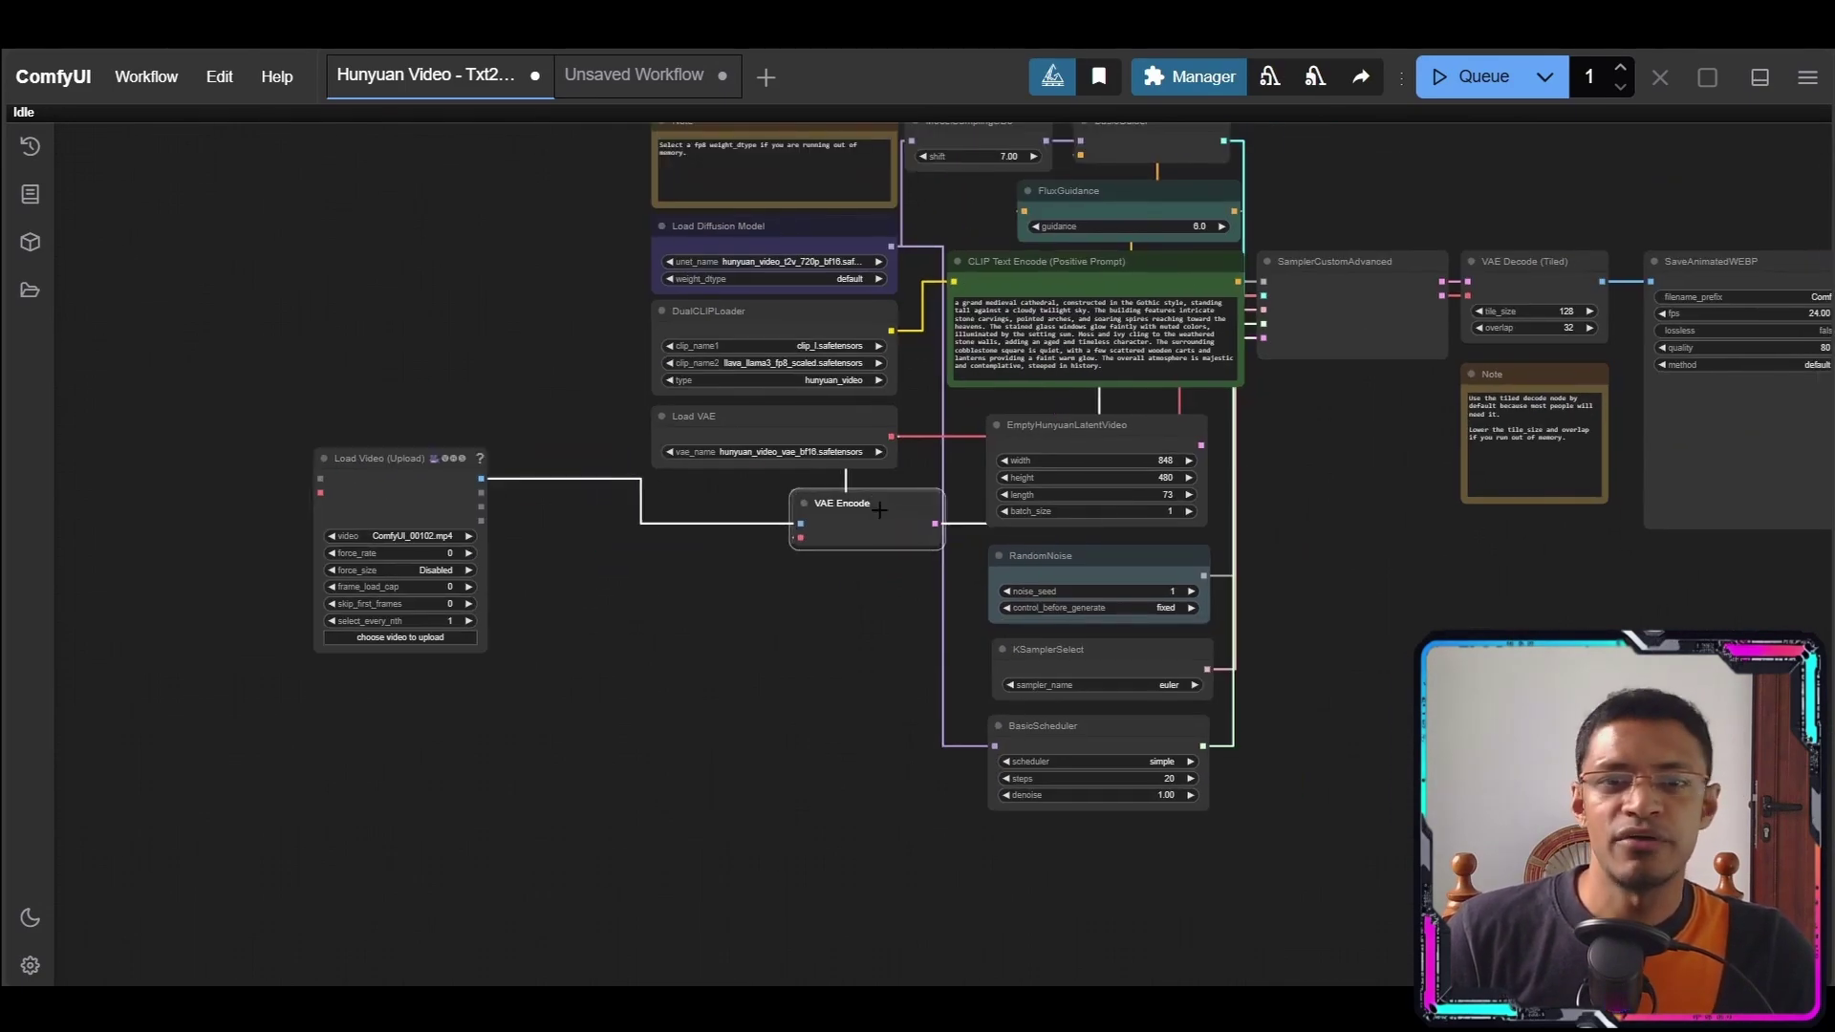
{"action": "left_click_drag", "start_coordinate": [422, 476], "coordinate": [526, 505]}
{"action": "scroll", "coordinate": [526, 506], "scroll_direction": "down", "scroll_amount": 1}
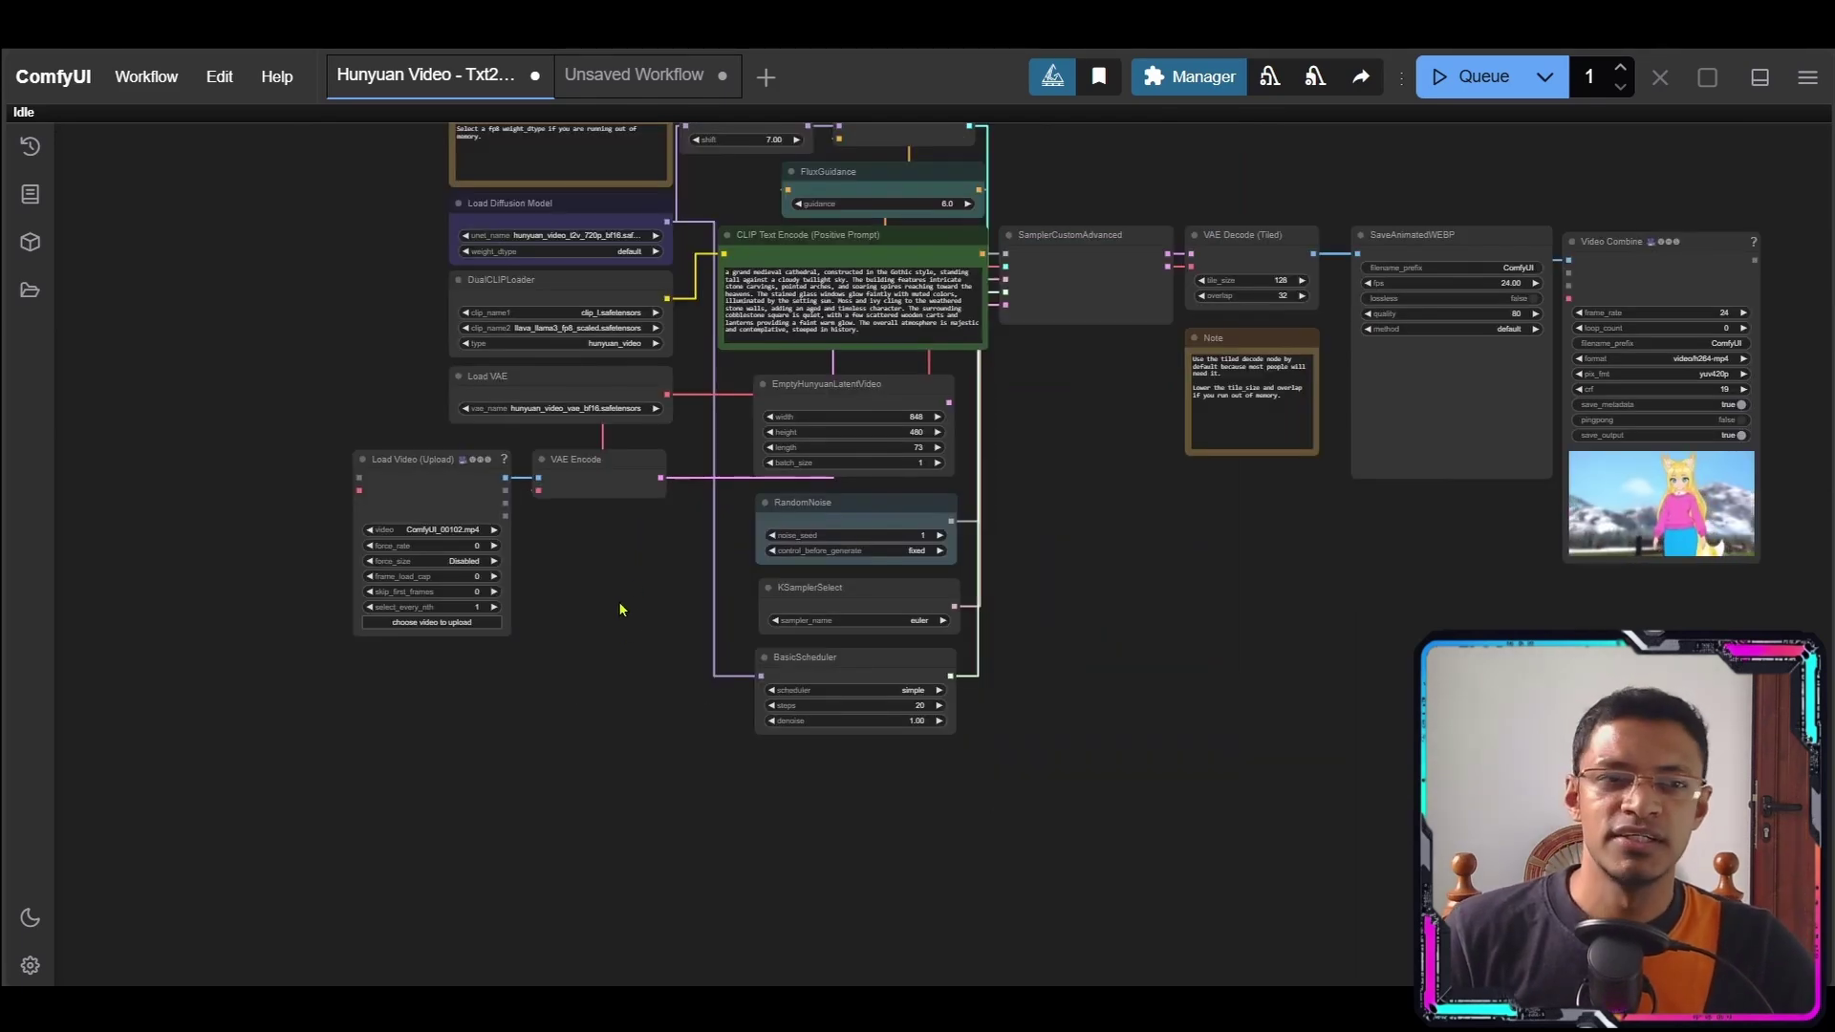
{"action": "key", "text": "Delete"}
{"action": "left_click_drag", "start_coordinate": [1167, 513], "coordinate": [934, 598]}
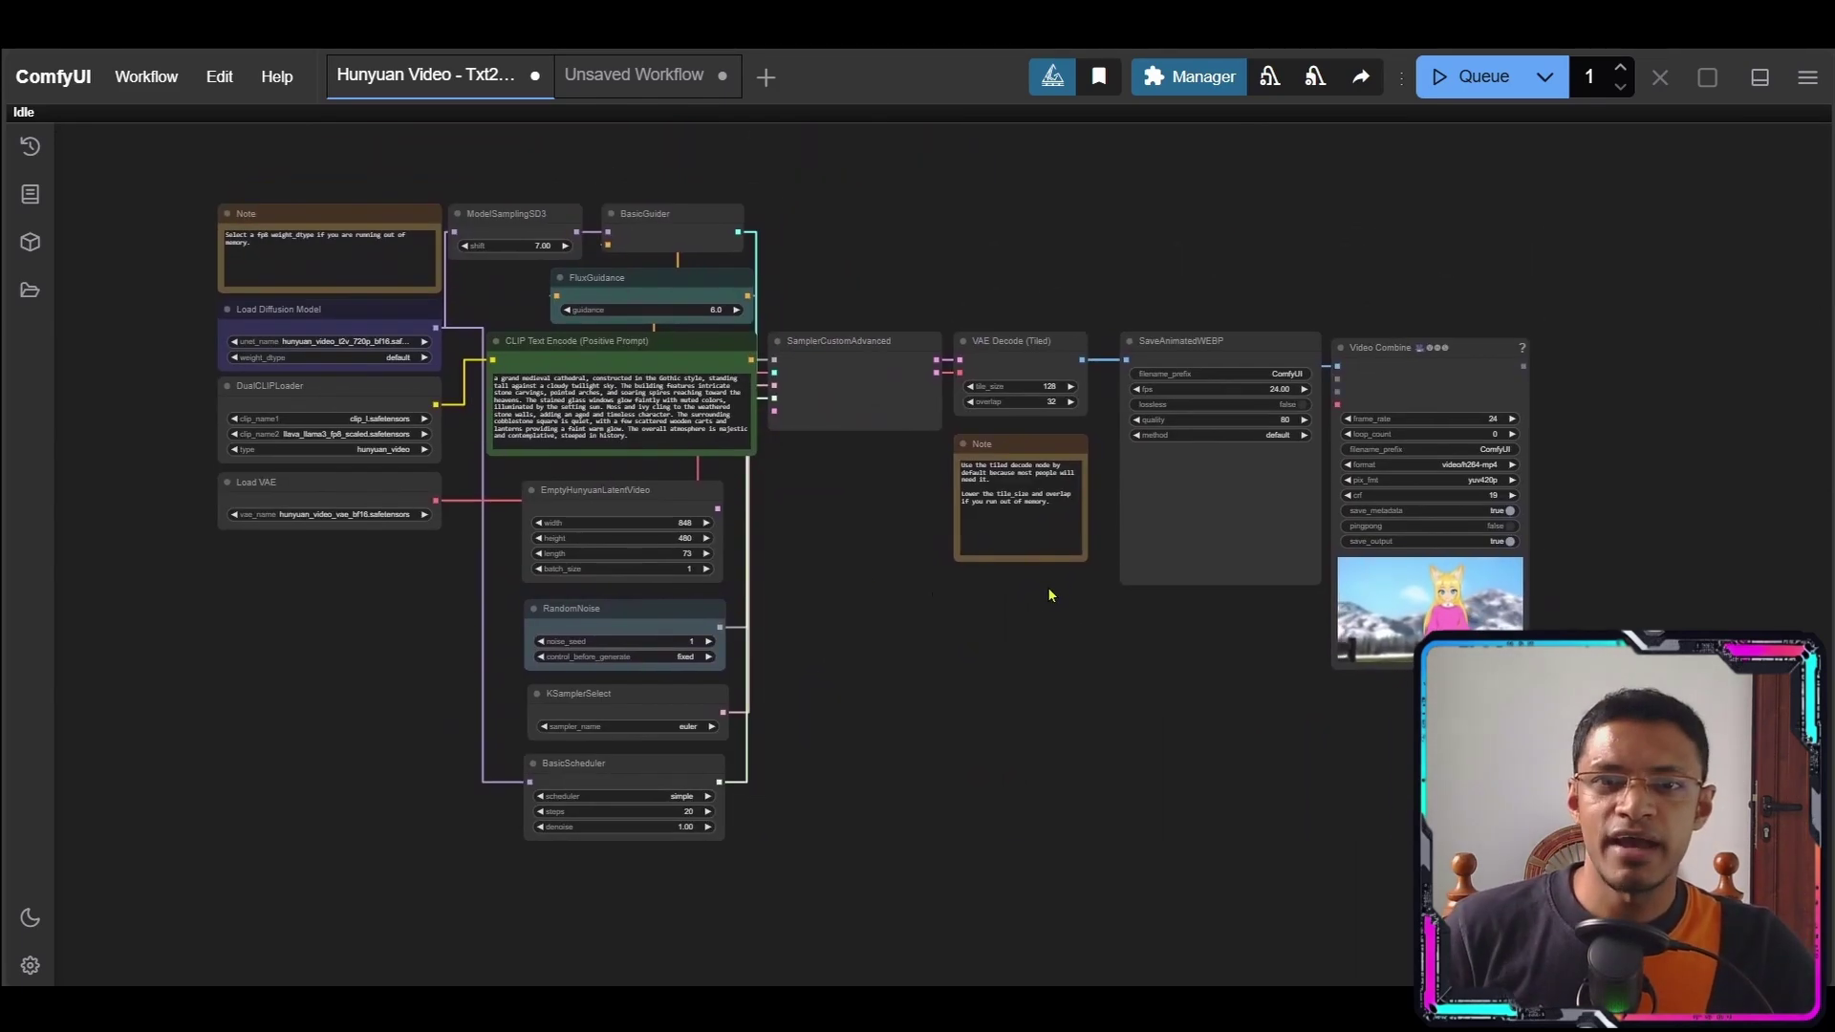
{"action": "scroll", "coordinate": [830, 564], "scroll_direction": "up", "scroll_amount": 6}
{"action": "left_click_drag", "start_coordinate": [741, 559], "coordinate": [1123, 674]}
{"action": "scroll", "coordinate": [1109, 611], "scroll_direction": "down", "scroll_amount": 4}
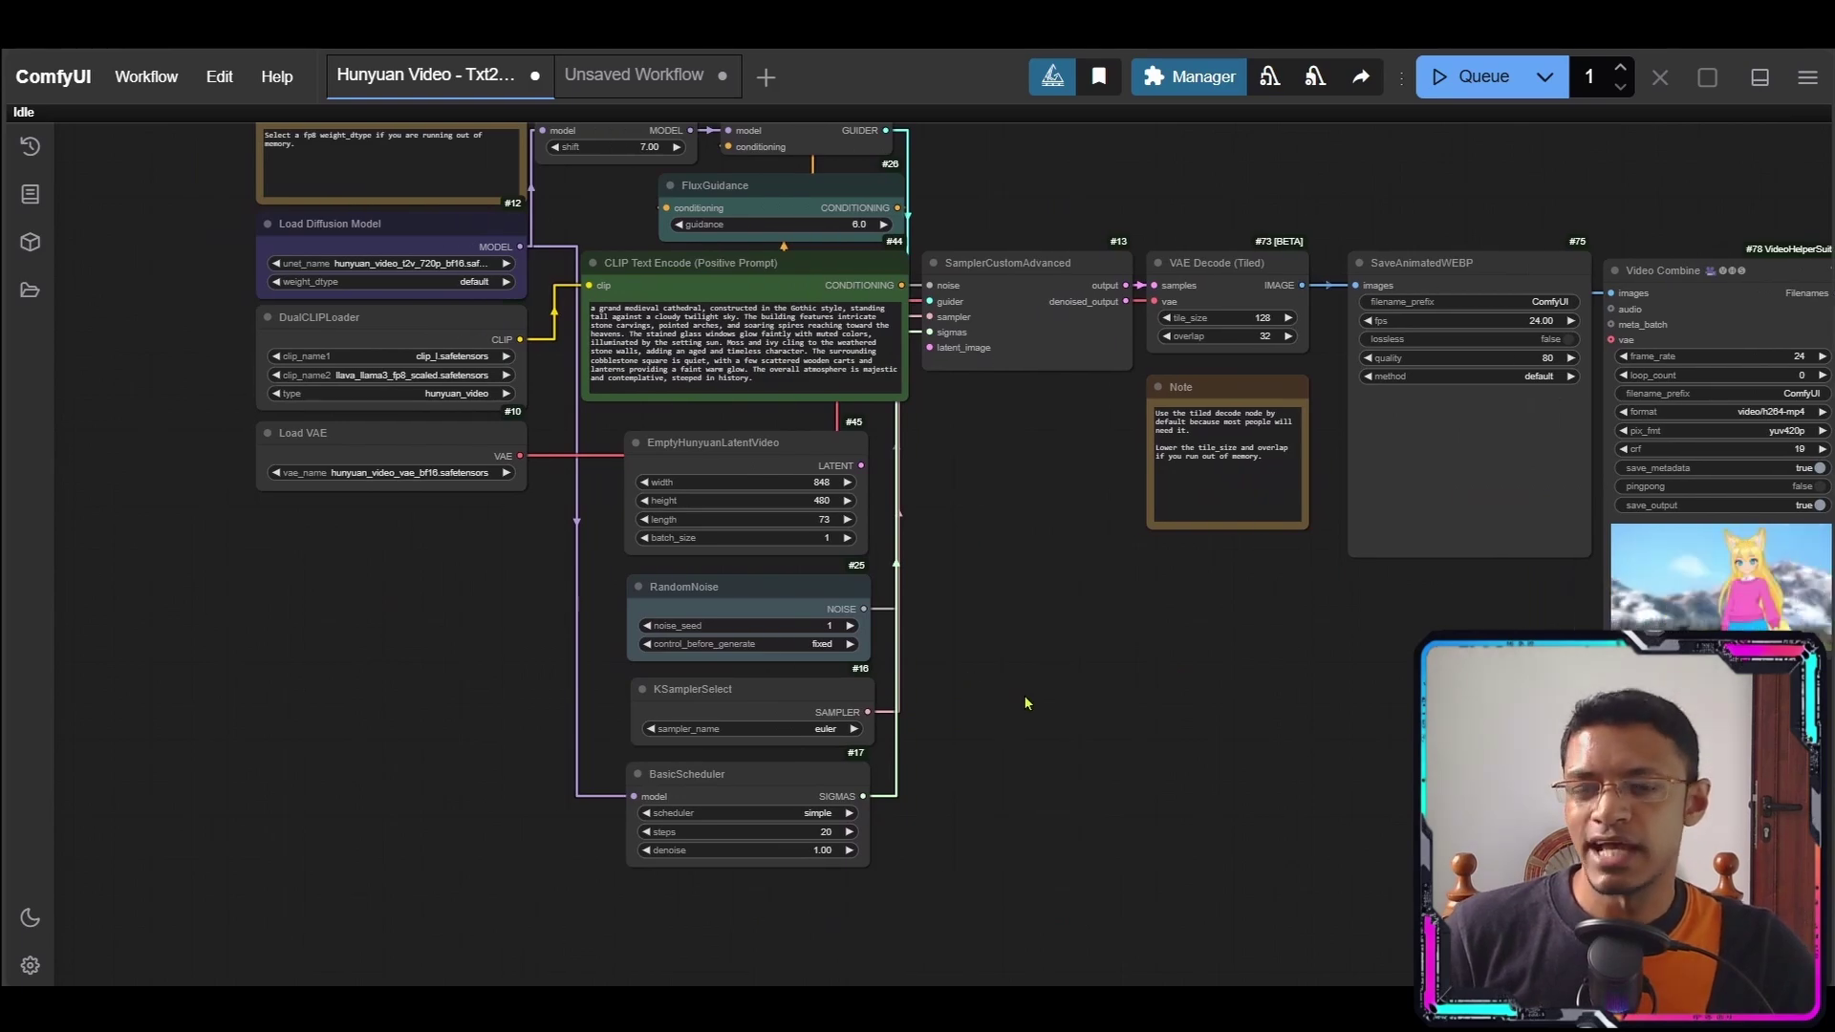
{"action": "scroll", "coordinate": [1133, 679], "scroll_direction": "down", "scroll_amount": 1}
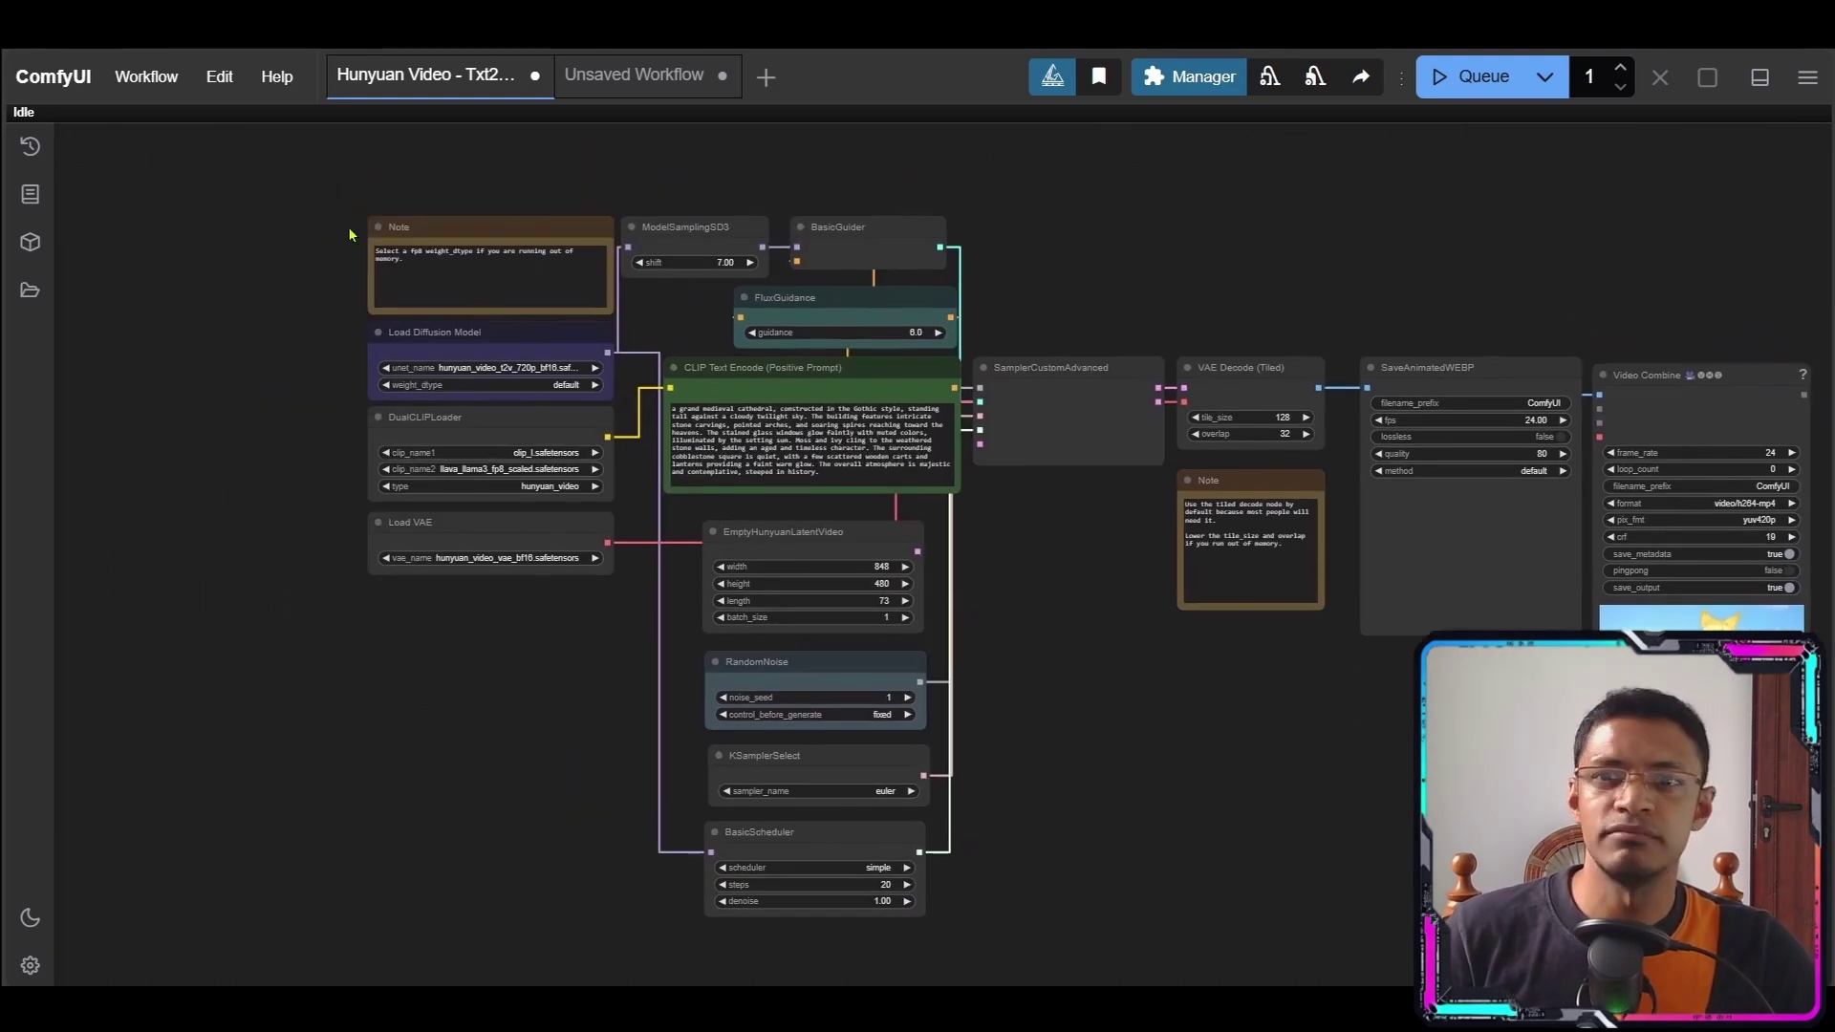
{"action": "scroll", "coordinate": [754, 598], "scroll_direction": "up", "scroll_amount": 10}
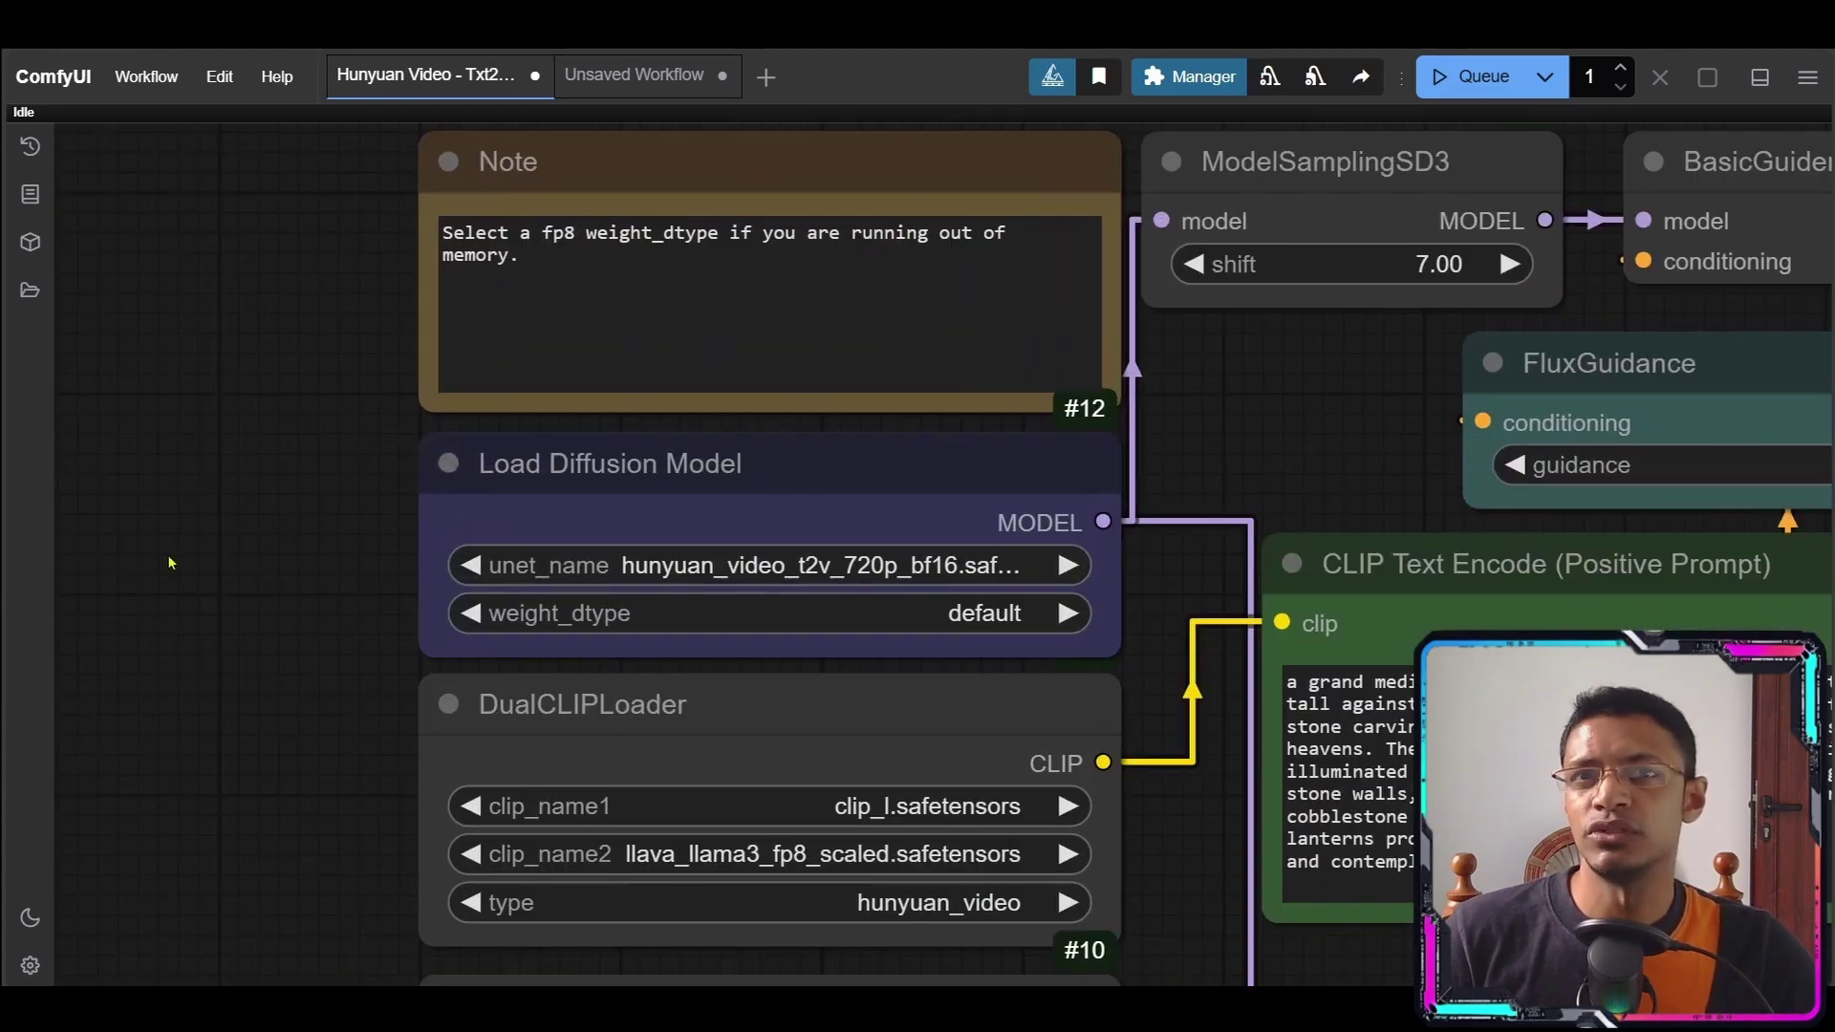
{"action": "scroll", "coordinate": [178, 561], "scroll_direction": "down", "scroll_amount": 10}
{"action": "left_click_drag", "start_coordinate": [181, 570], "coordinate": [227, 457]}
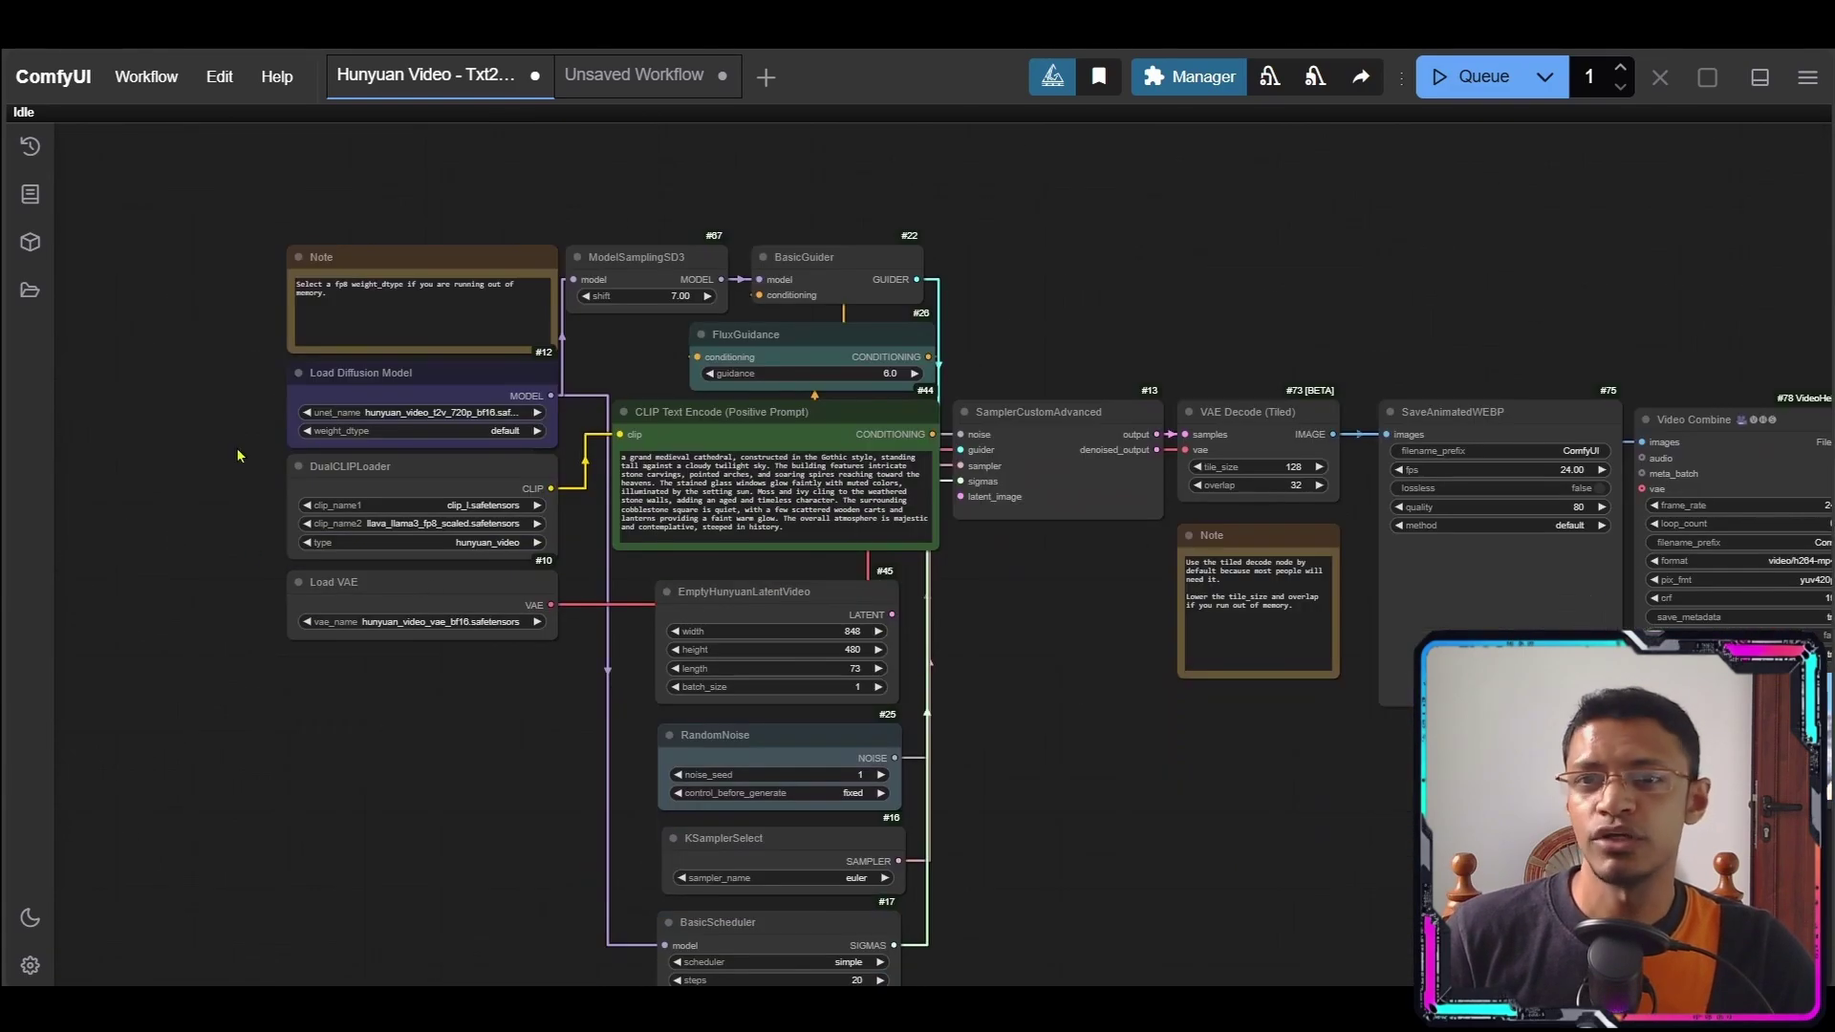
{"action": "scroll", "coordinate": [125, 408], "scroll_direction": "up", "scroll_amount": 7}
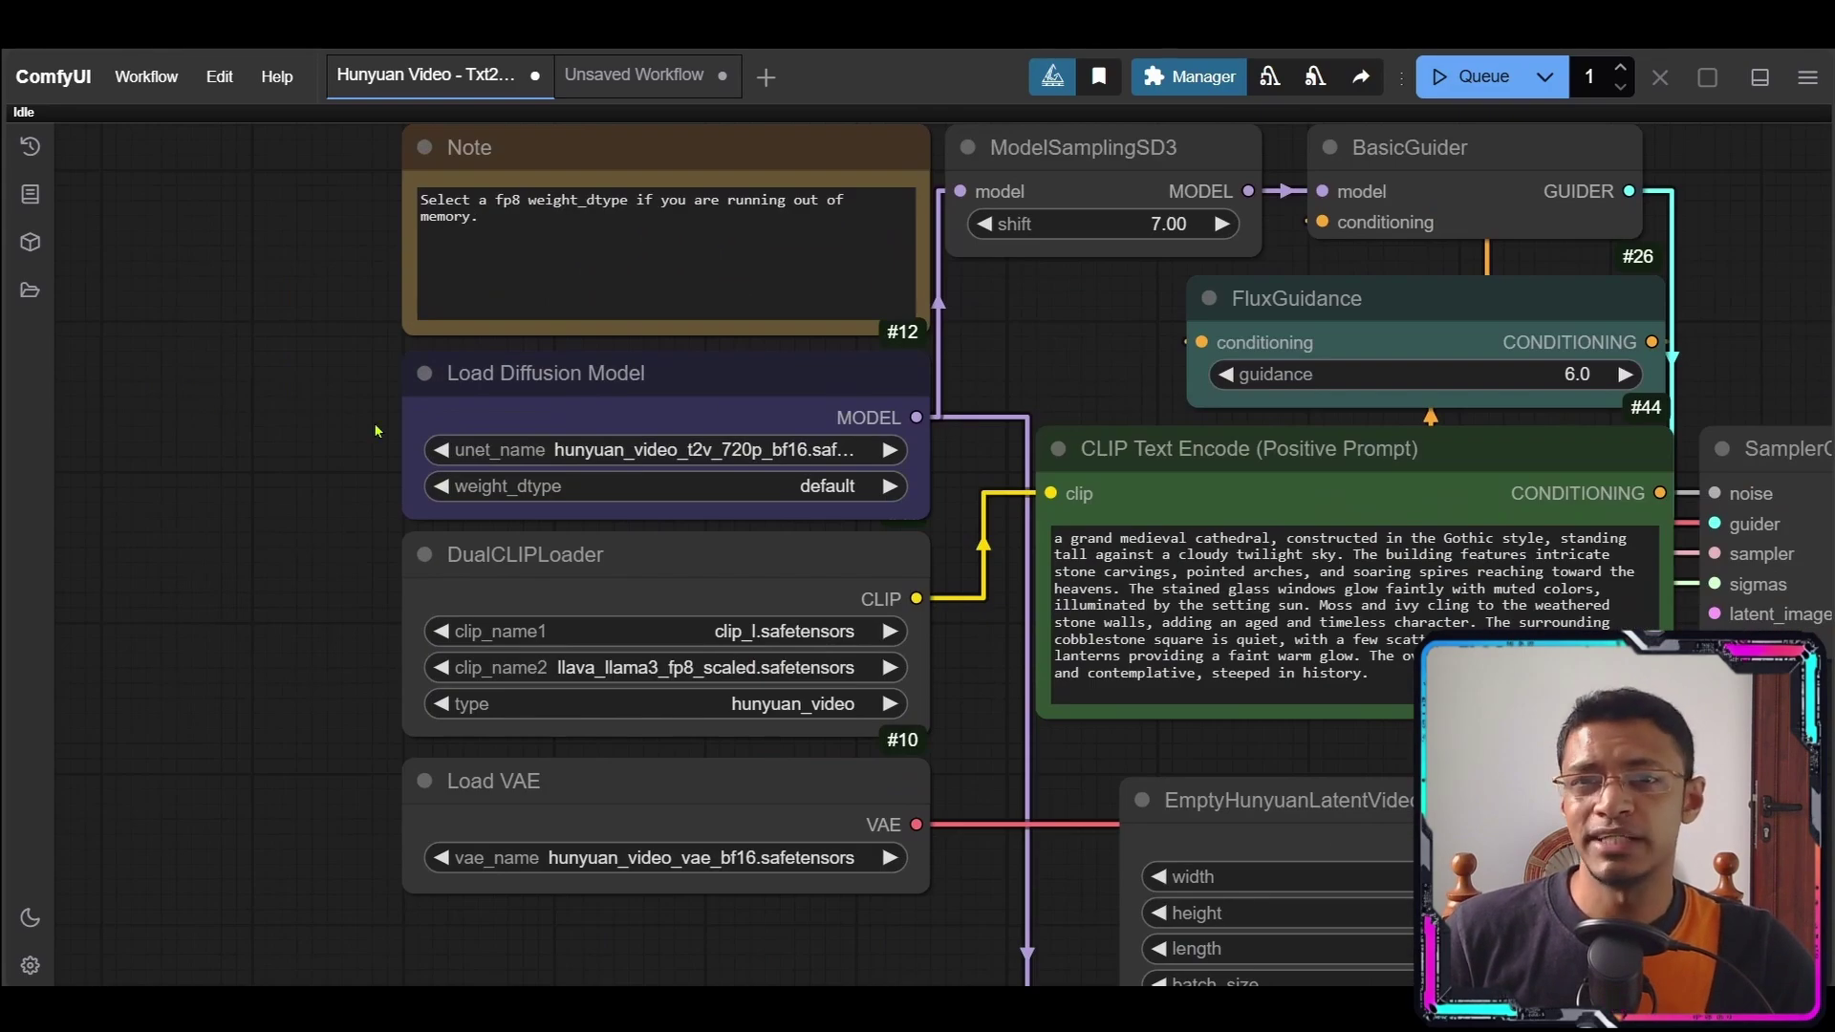
{"action": "left_click_drag", "start_coordinate": [304, 376], "coordinate": [307, 416]}
{"action": "scroll", "coordinate": [413, 194], "scroll_direction": "up", "scroll_amount": 4}
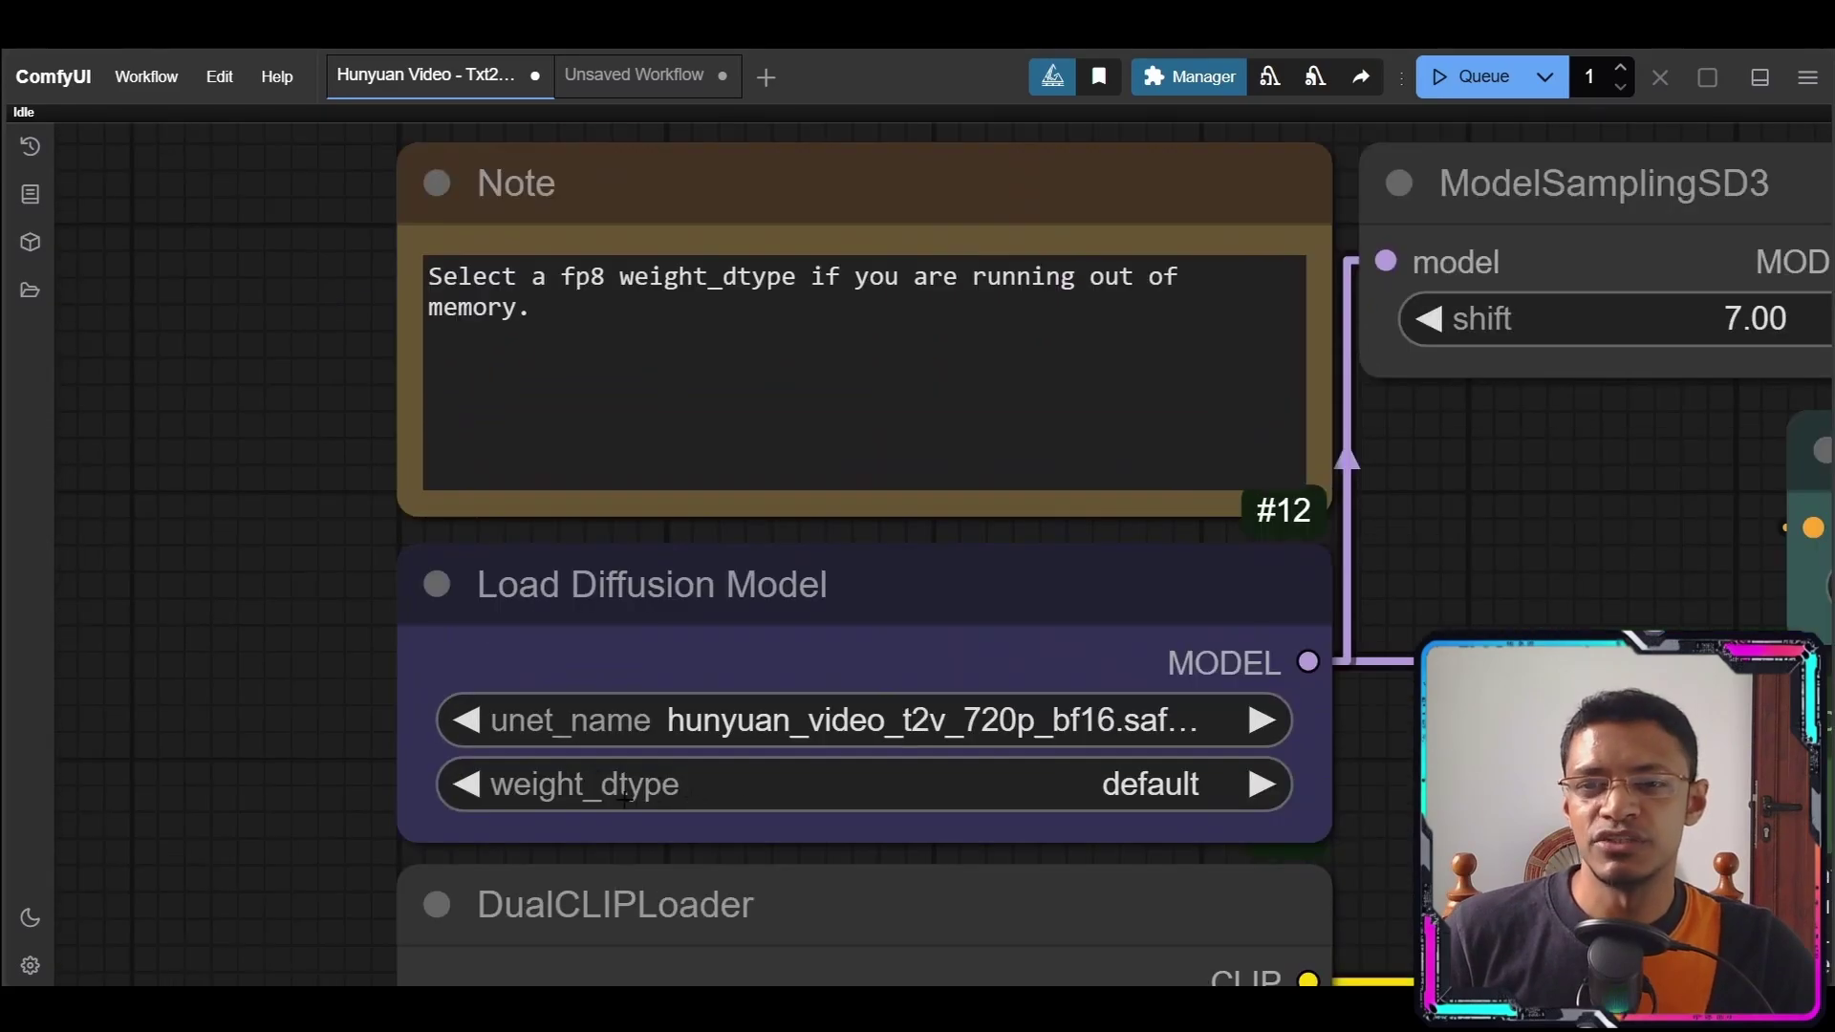
{"action": "scroll", "coordinate": [246, 573], "scroll_direction": "down", "scroll_amount": 5}
{"action": "left_click_drag", "start_coordinate": [719, 668], "coordinate": [673, 545]}
{"action": "scroll", "coordinate": [673, 545], "scroll_direction": "up", "scroll_amount": 5}
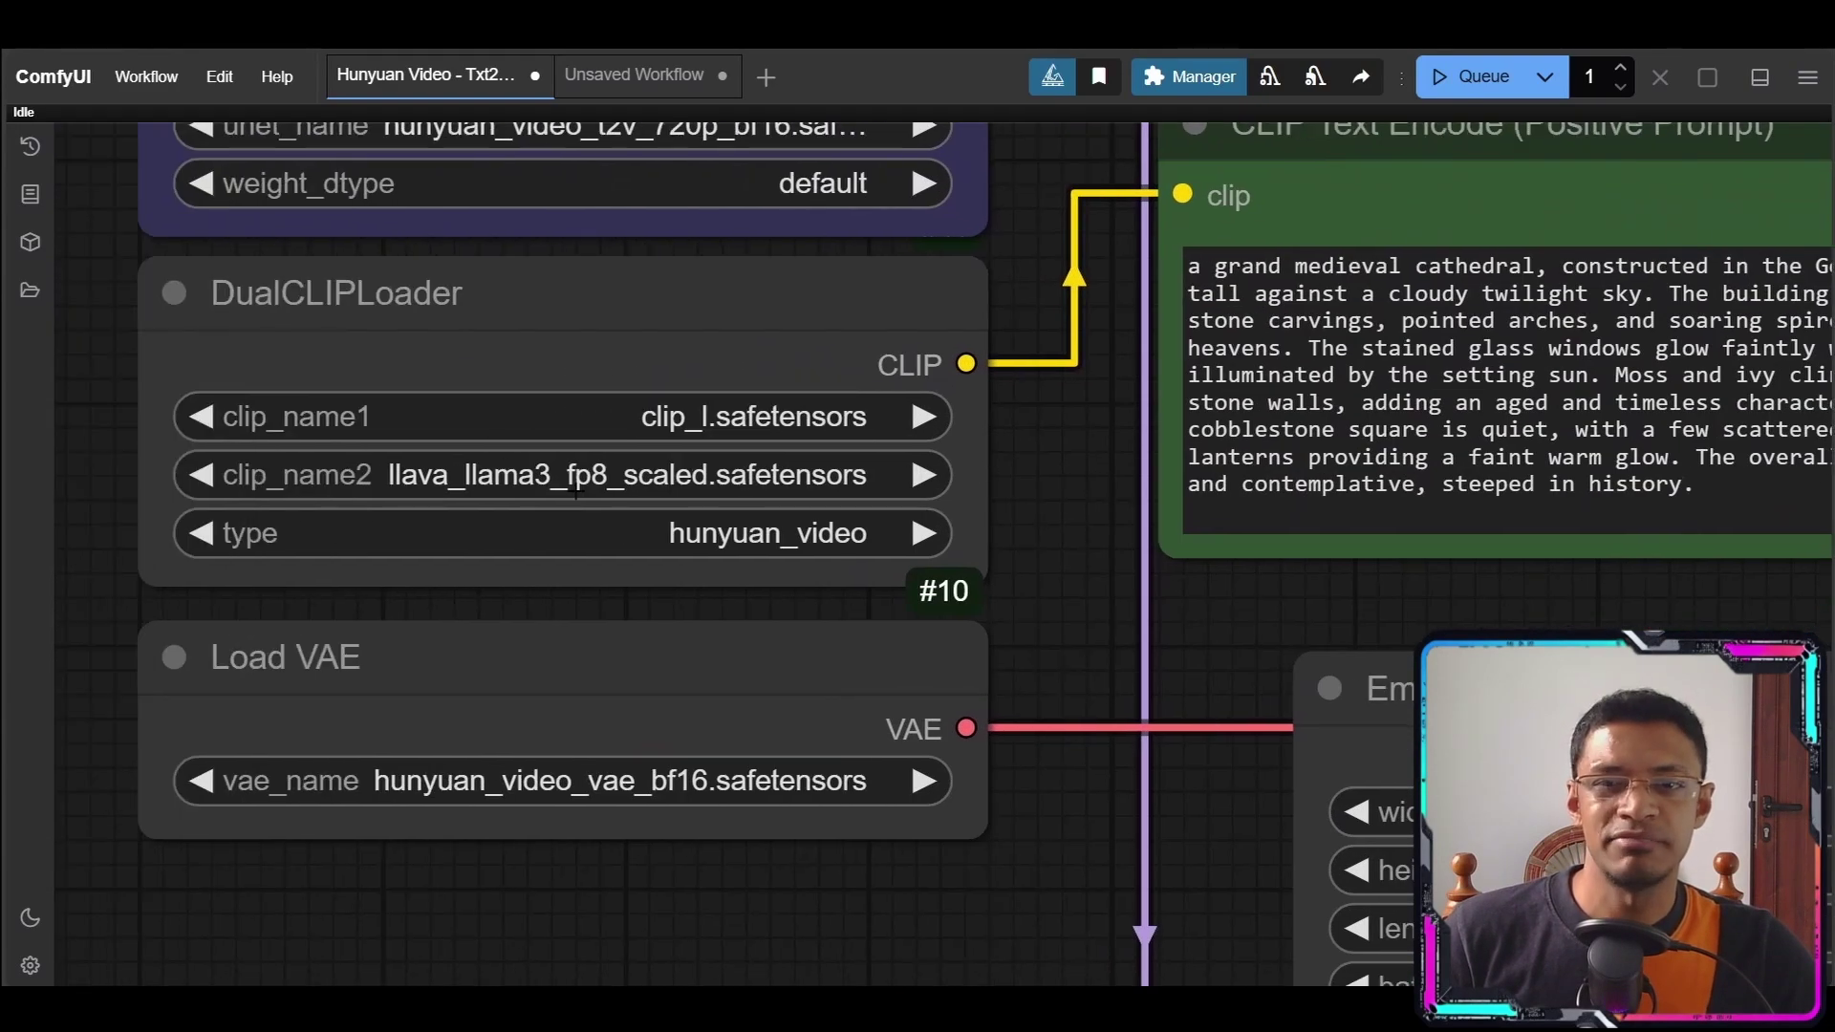
{"action": "scroll", "coordinate": [1143, 545], "scroll_direction": "down", "scroll_amount": 4}
{"action": "left_click_drag", "start_coordinate": [1634, 564], "coordinate": [1389, 666]}
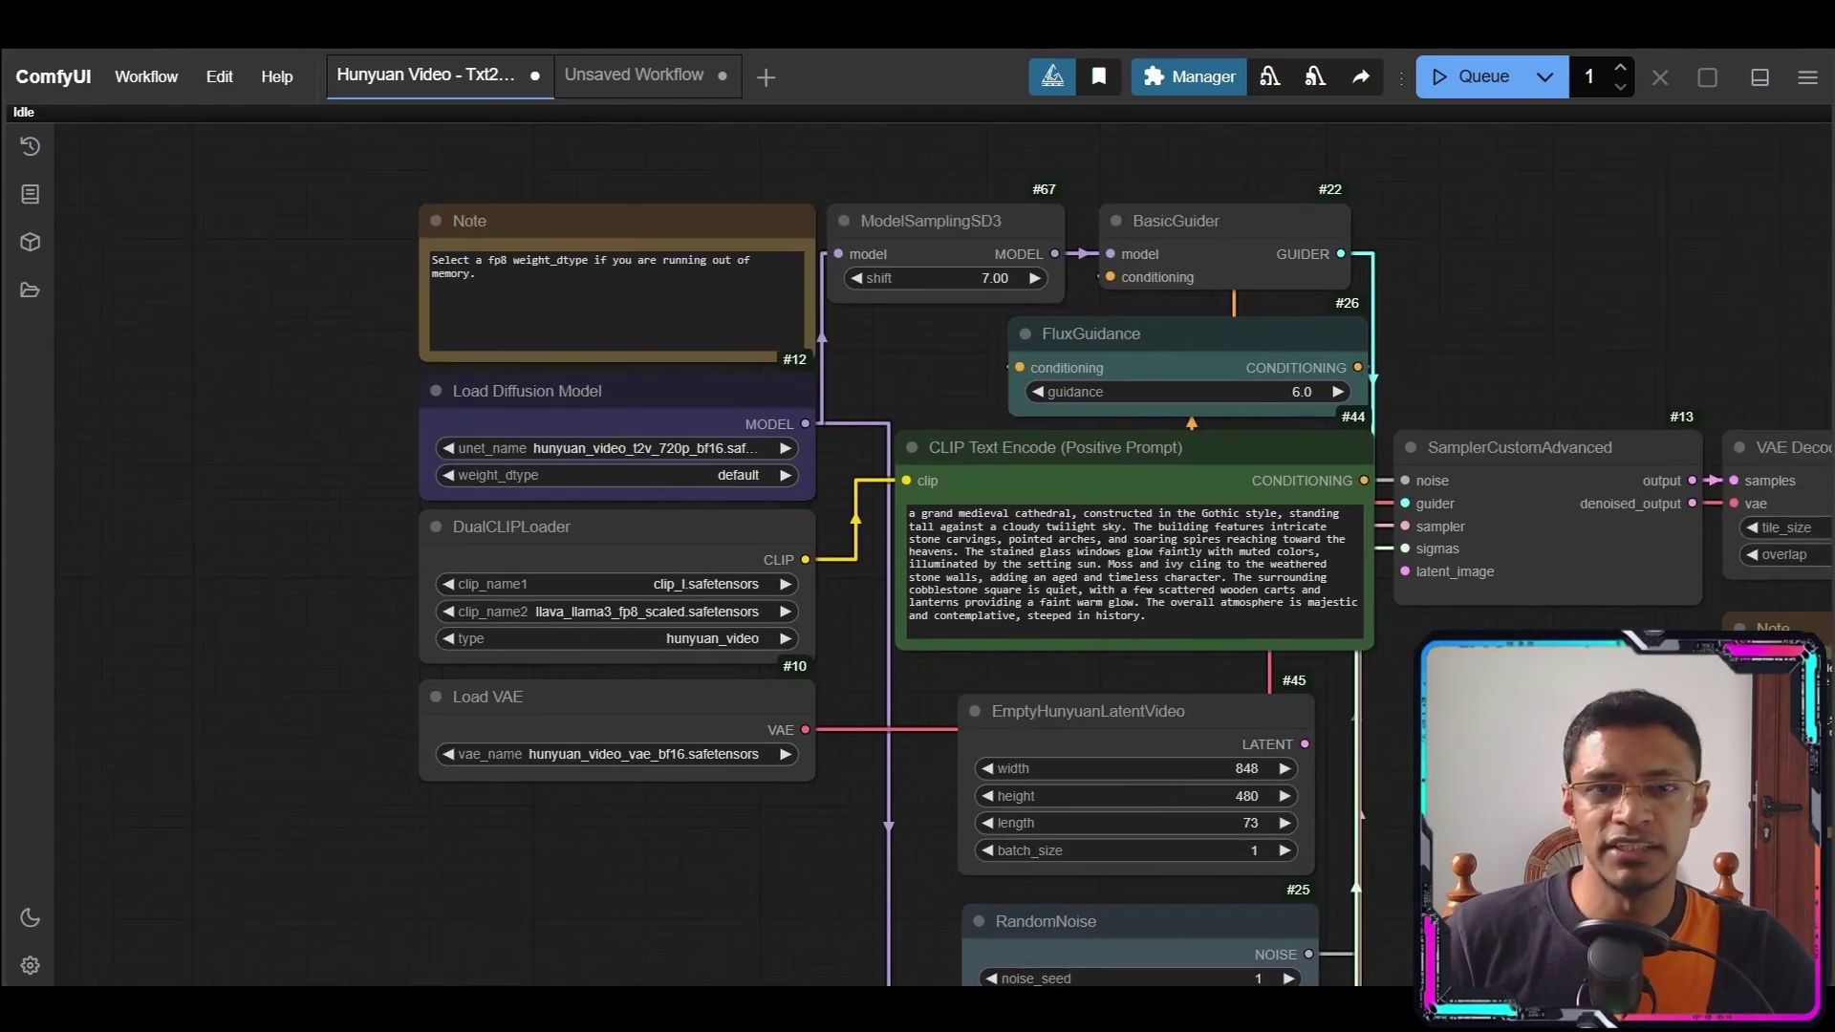
{"action": "left_click_drag", "start_coordinate": [1826, 660], "coordinate": [984, 573]}
{"action": "scroll", "coordinate": [976, 571], "scroll_direction": "up", "scroll_amount": 4}
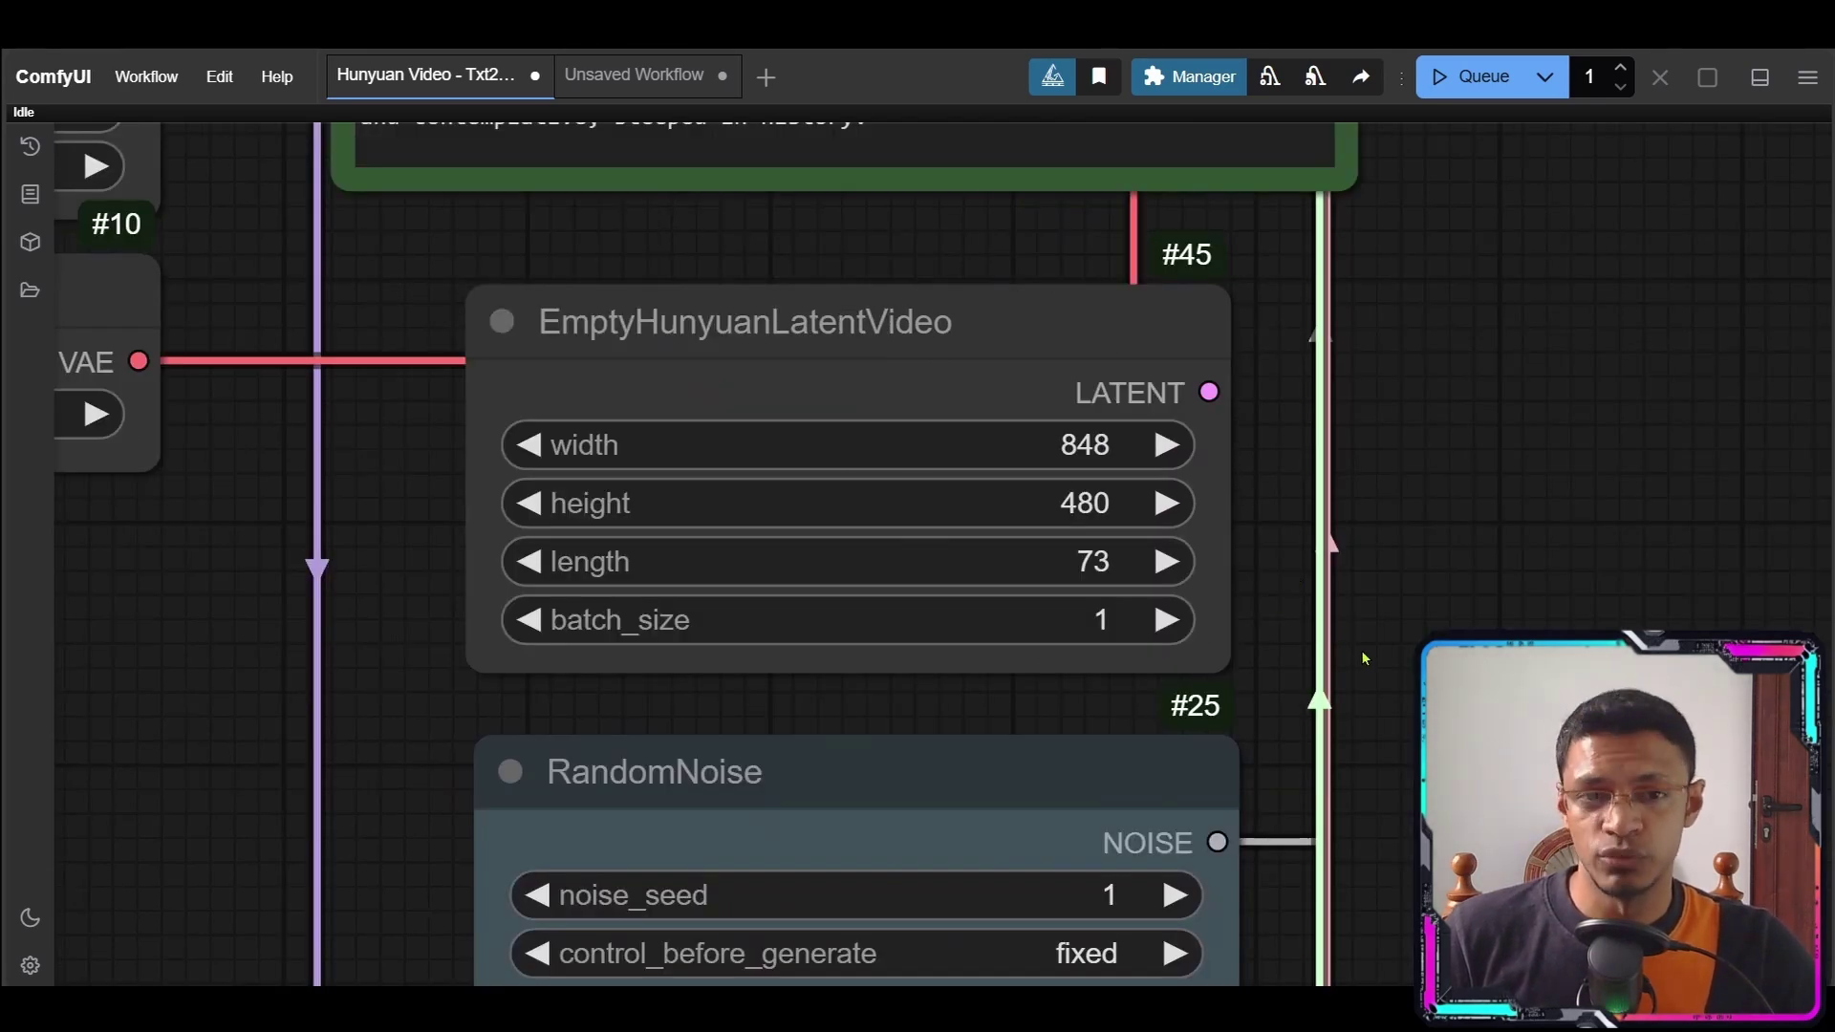
{"action": "scroll", "coordinate": [1367, 653], "scroll_direction": "down", "scroll_amount": 3}
{"action": "left_click_drag", "start_coordinate": [1367, 653], "coordinate": [1395, 361]}
{"action": "scroll", "coordinate": [1069, 651], "scroll_direction": "down", "scroll_amount": 3}
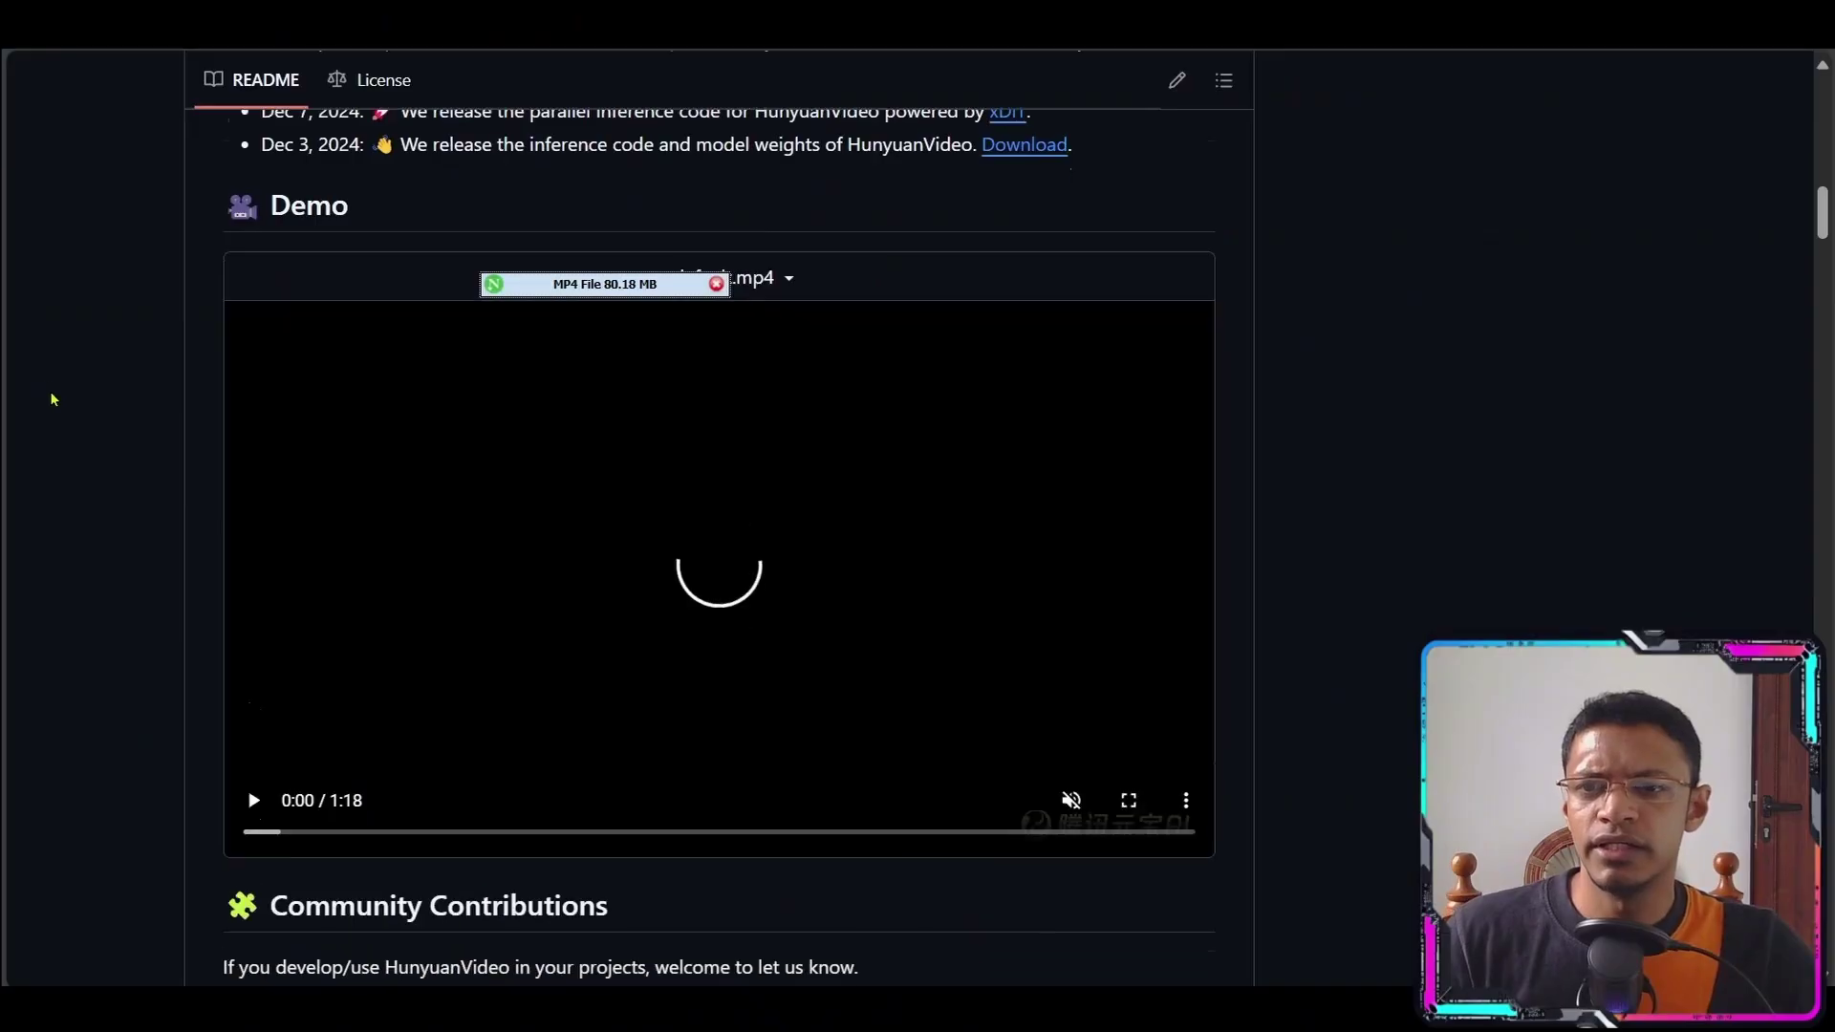
- Scroll the README to the Comparisons table, where HunyuanVideo ranks first at 41.3% overall
{"action": "scroll", "coordinate": [86, 411], "scroll_direction": "down", "scroll_amount": 20}
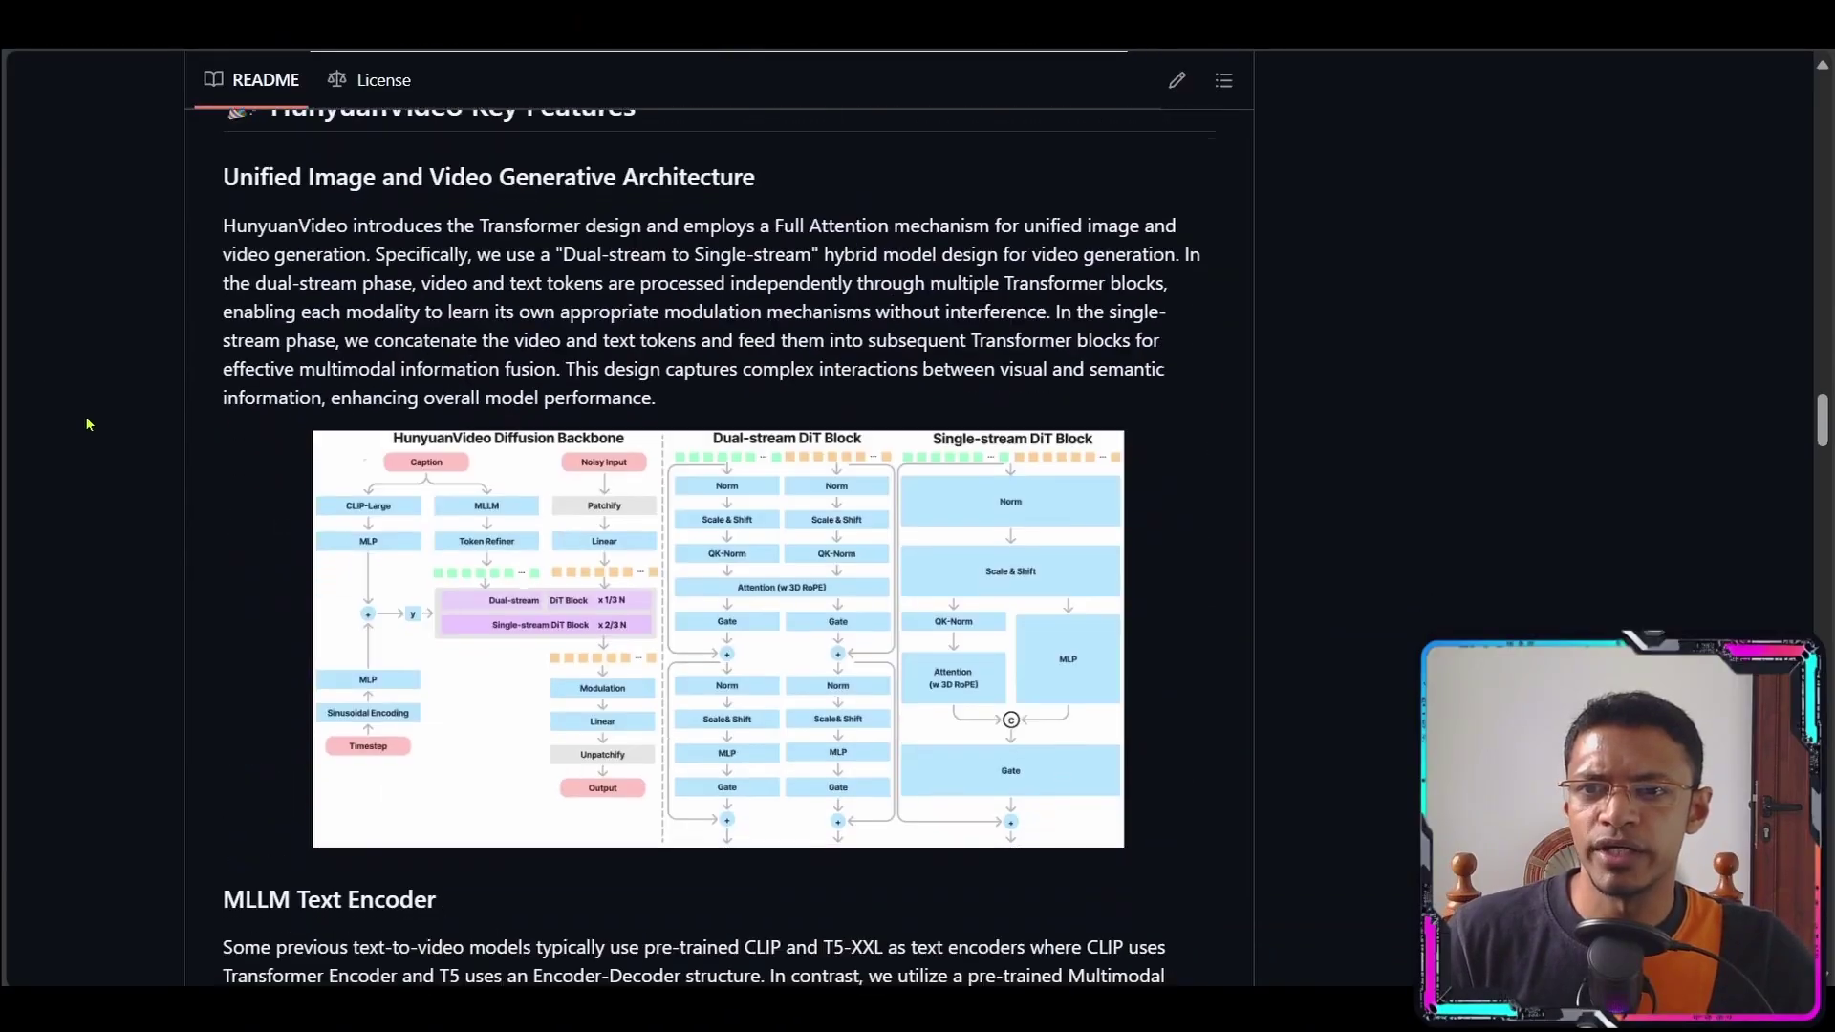
{"action": "scroll", "coordinate": [86, 424], "scroll_direction": "down", "scroll_amount": 20}
{"action": "scroll", "coordinate": [331, 485], "scroll_direction": "up", "scroll_amount": 1}
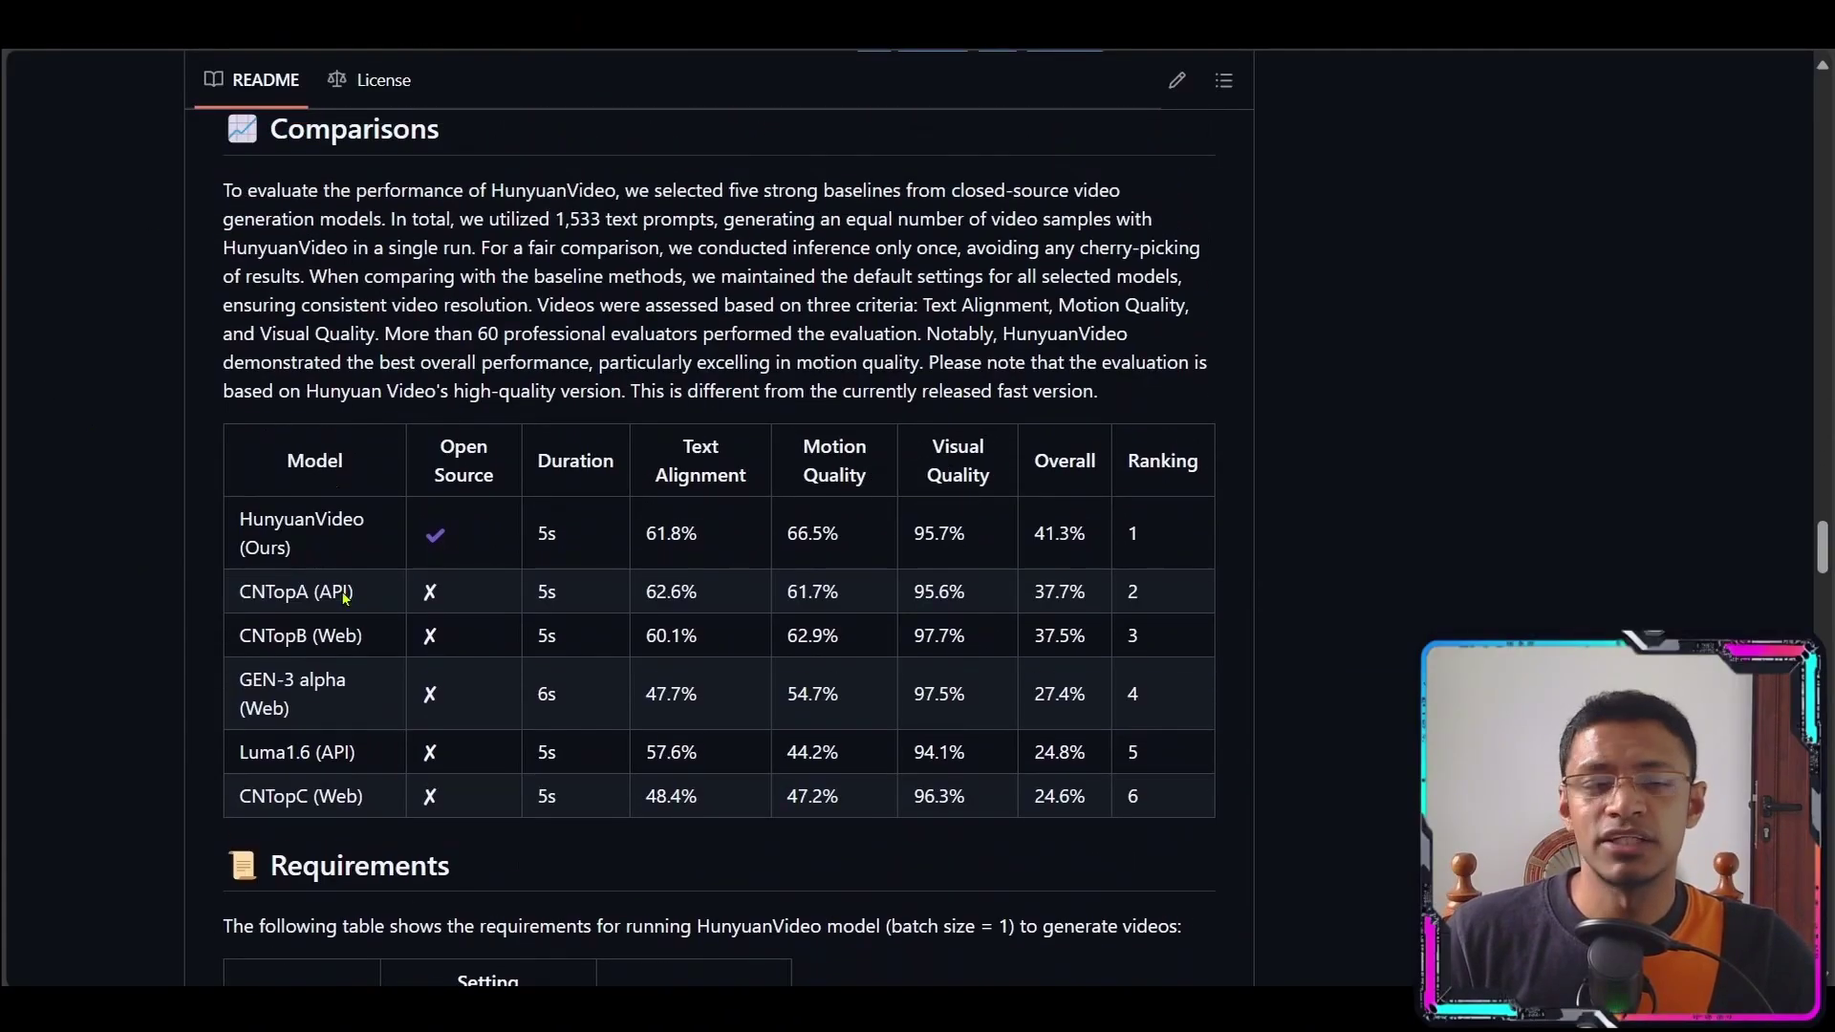